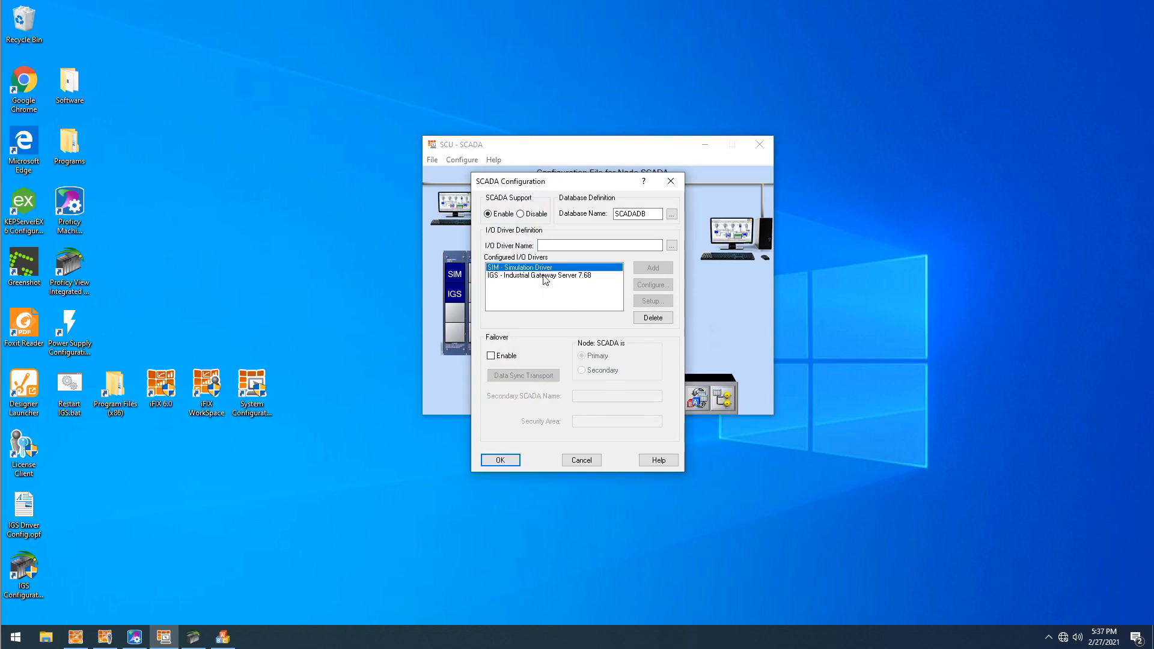
- Reselect IGS - Industrial Gateway Server 7.68 as the I/O driver name and cancel the SCADA configuration
left_click(544, 277)
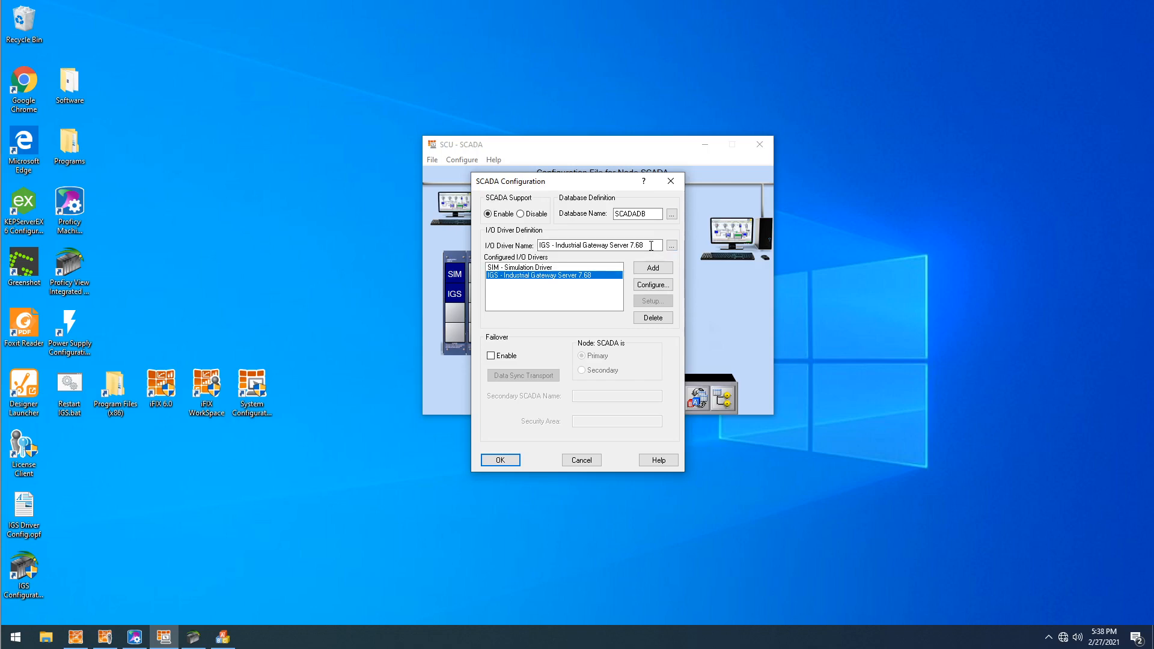
left_click_drag(651, 246, 431, 223)
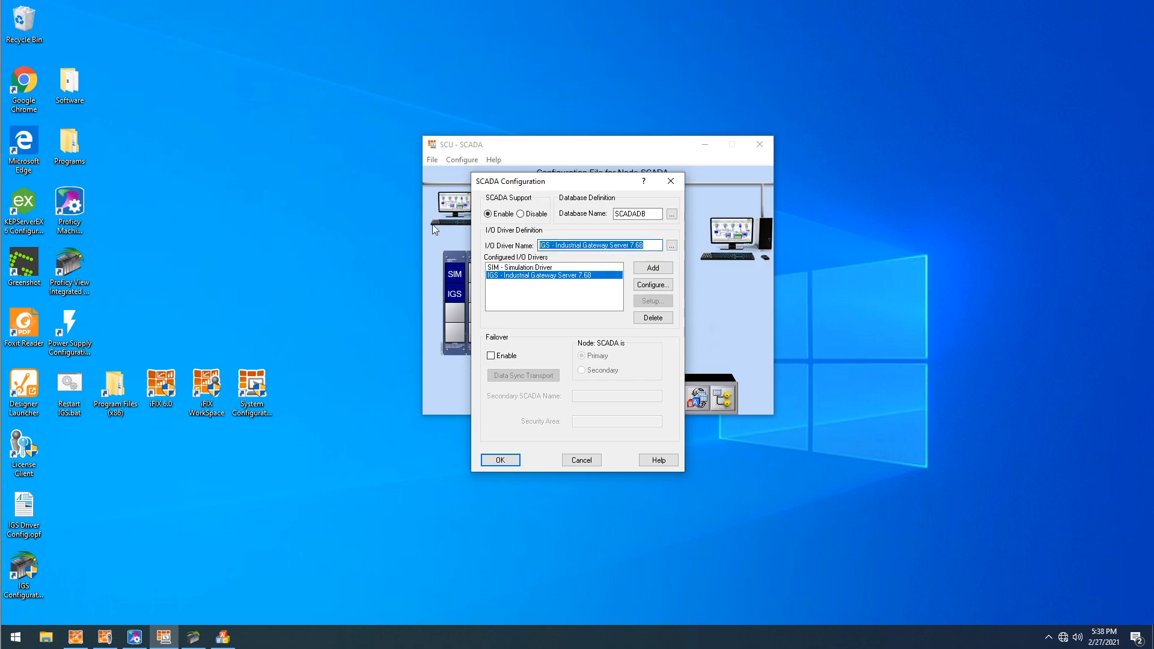
key("BackSpace")
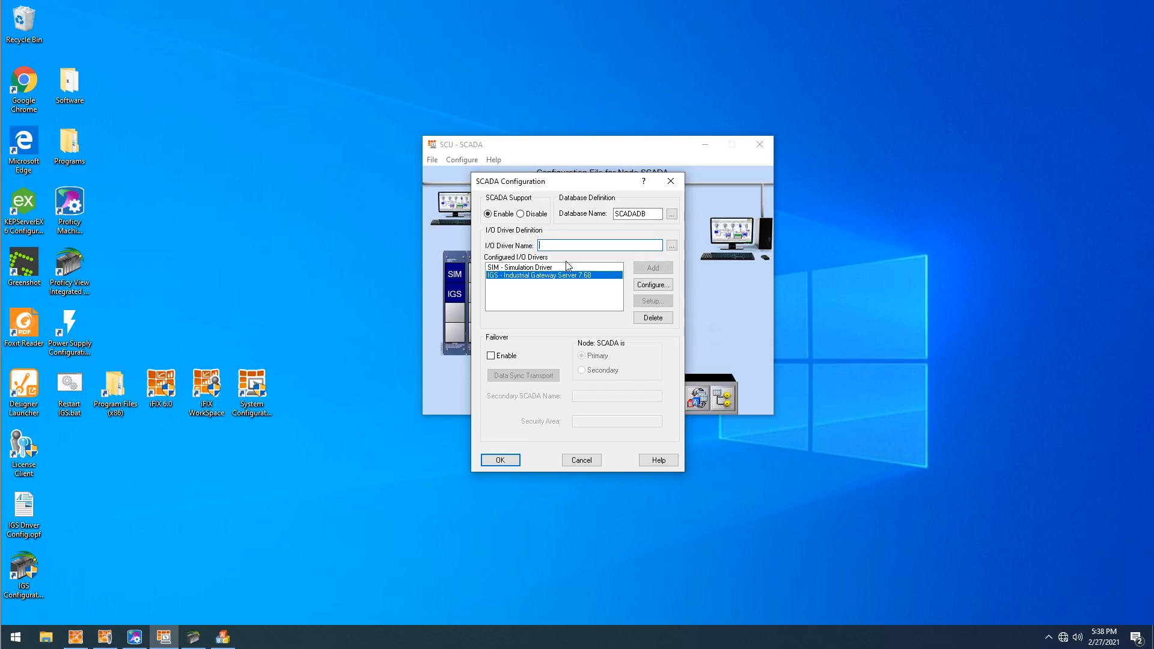
left_click(671, 246)
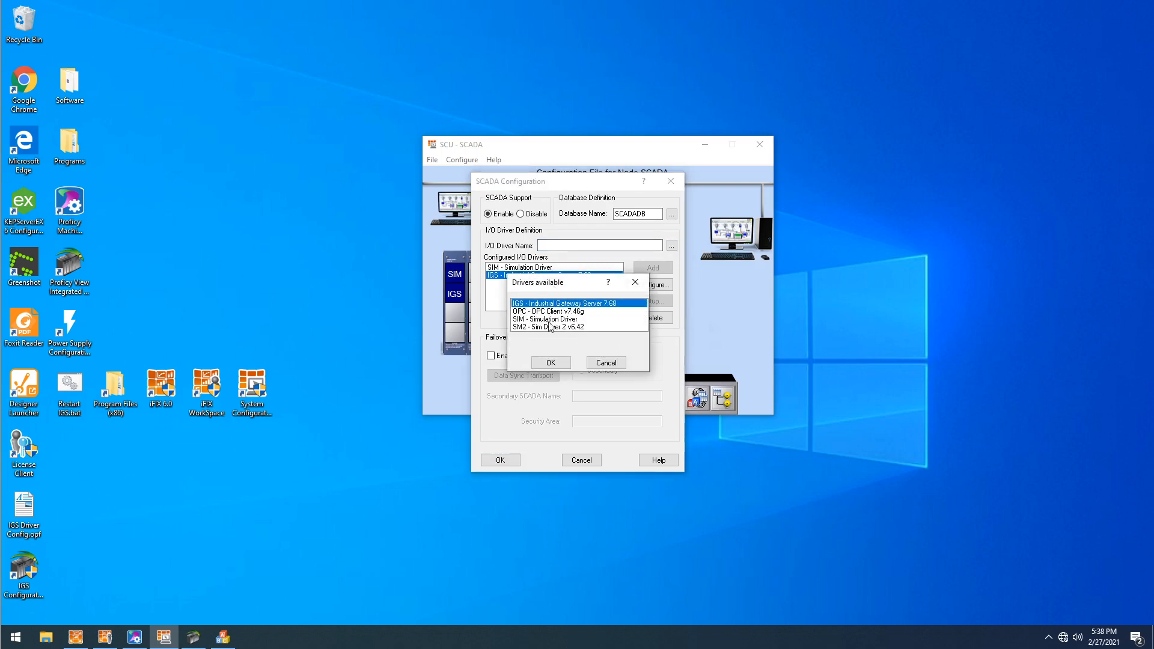
left_click(554, 360)
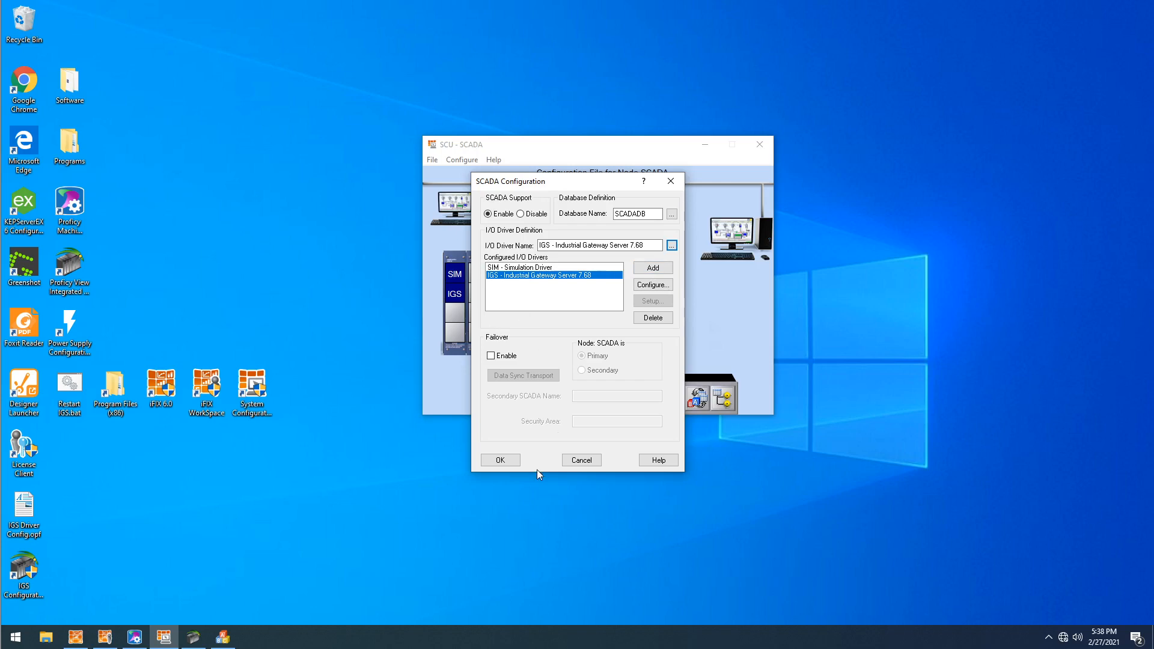
left_click(577, 461)
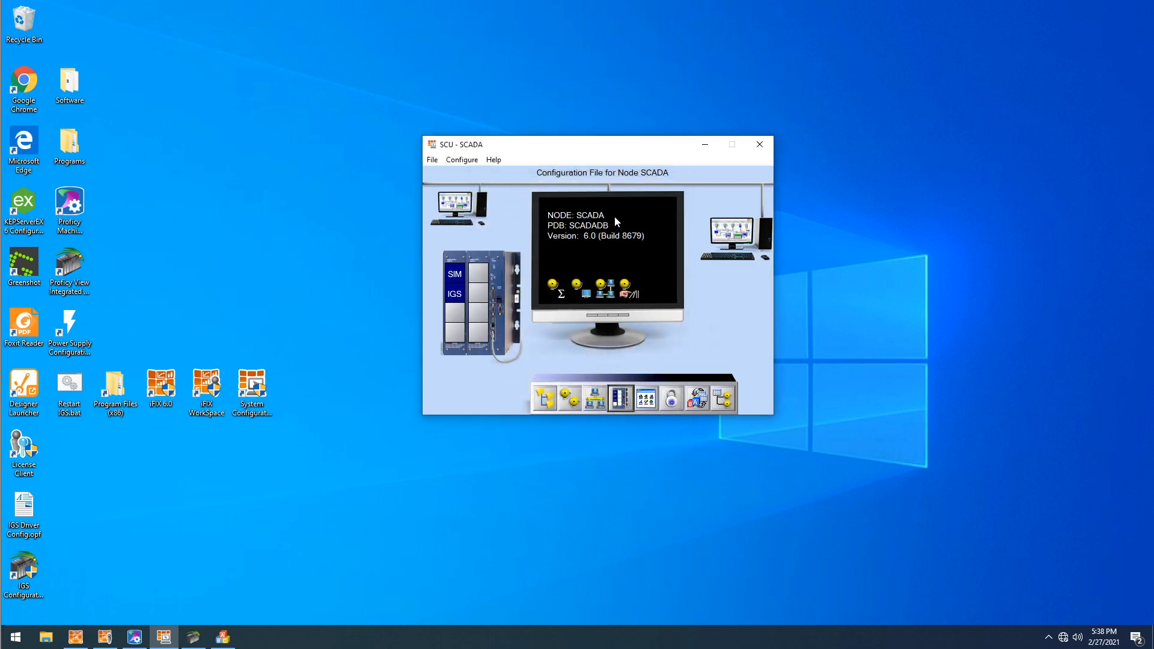
- Minimize the SCU window and switch to the Industrial Gateway OPC Server 7 Configuration window
left_click_drag(550, 146, 503, 146)
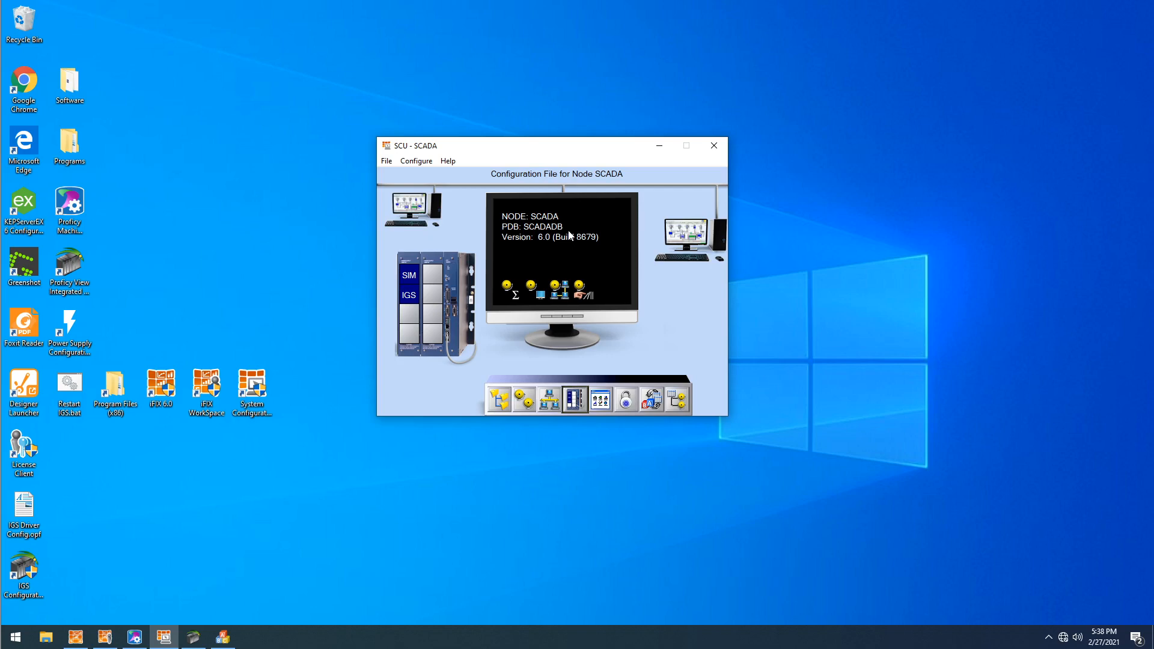
left_click(666, 147)
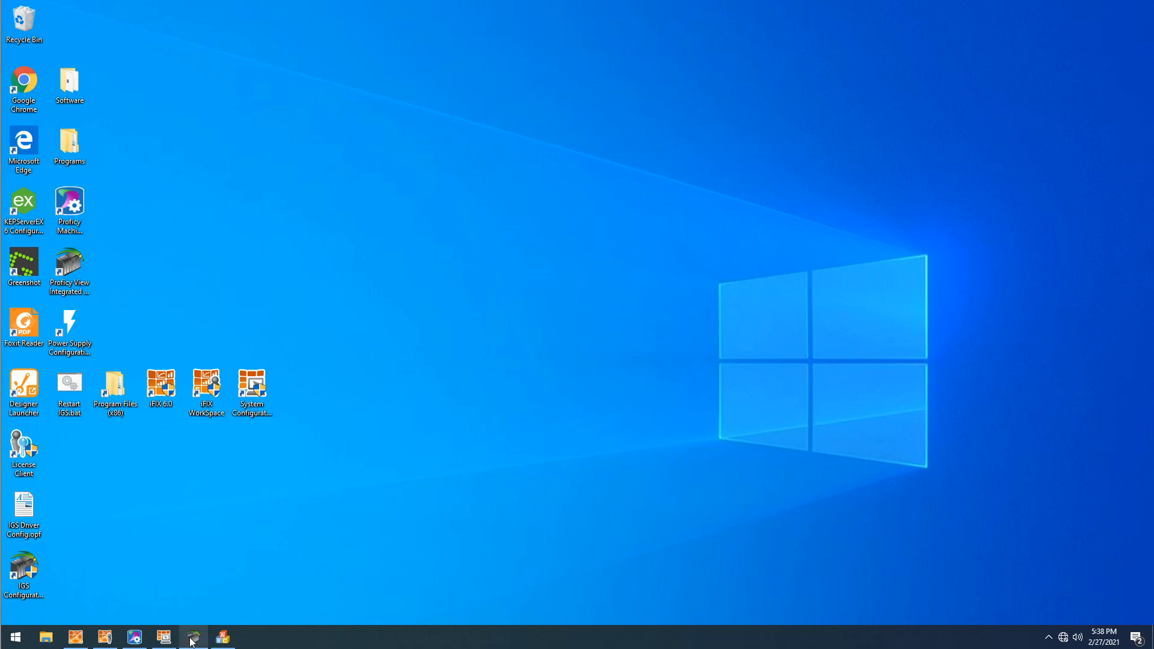
mouse_move(192, 641)
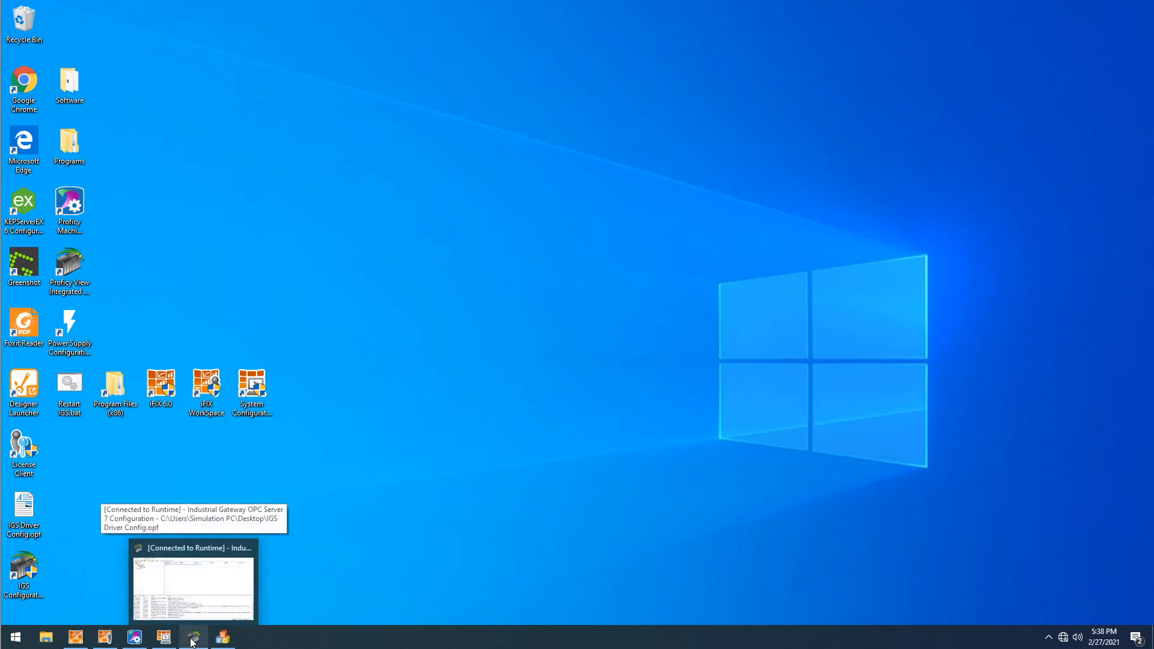
left_click(192, 641)
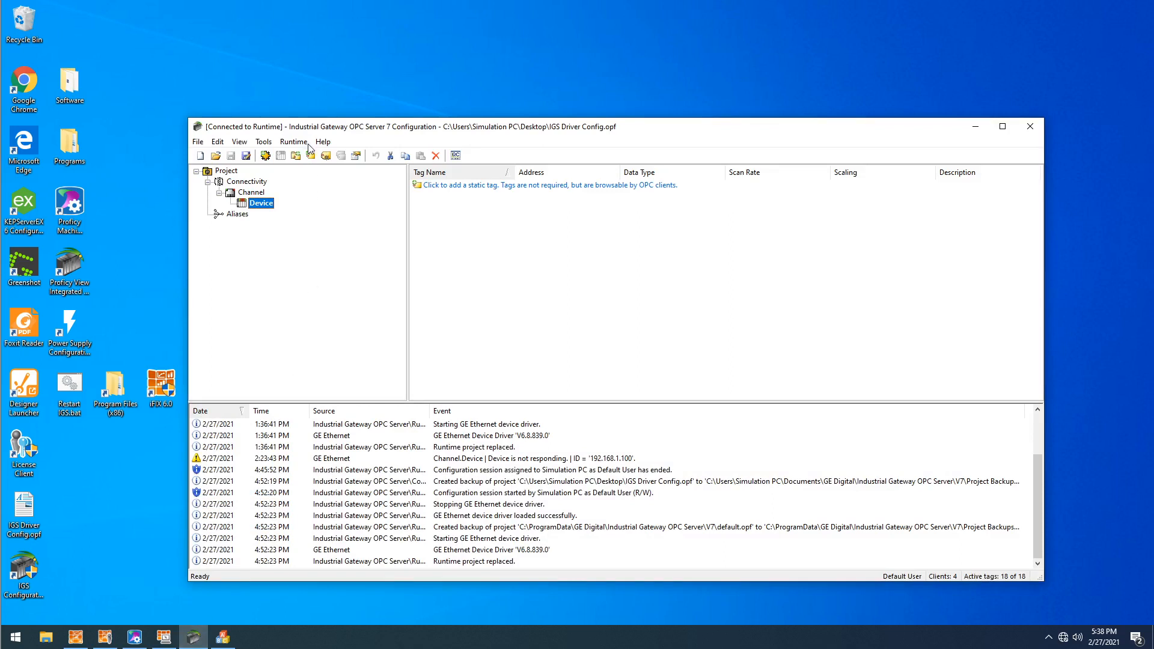
- Look over the existing channel and its device in the project's connectivity tree
left_click_drag(333, 131, 325, 139)
left_click(242, 199)
left_click(248, 210)
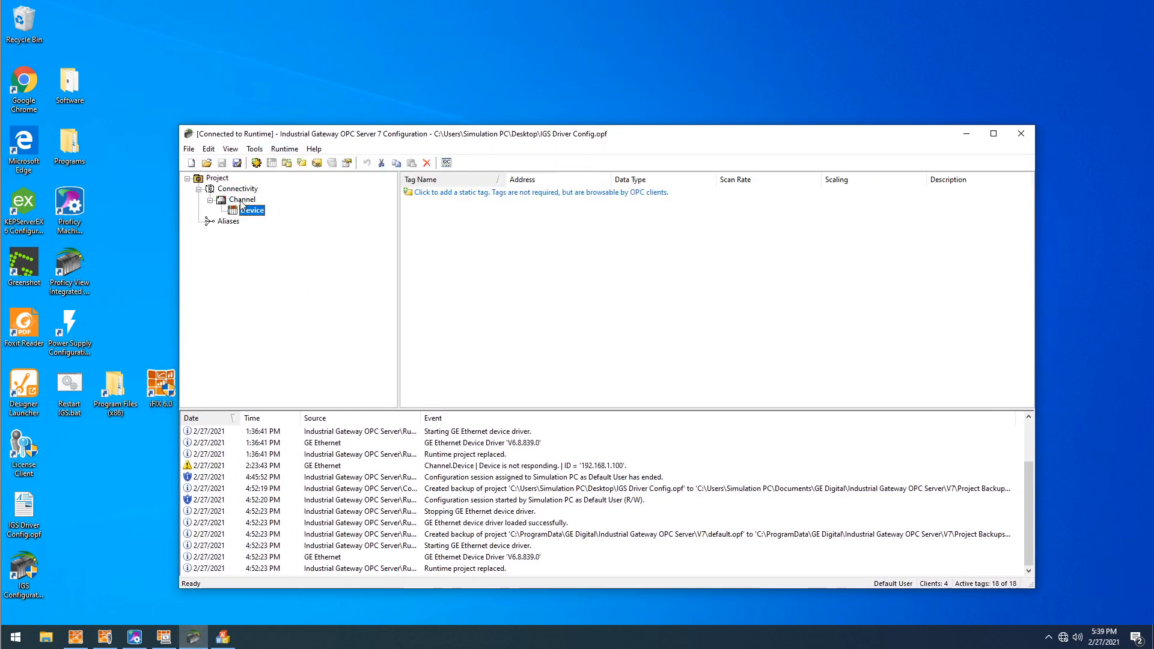
left_click(242, 200)
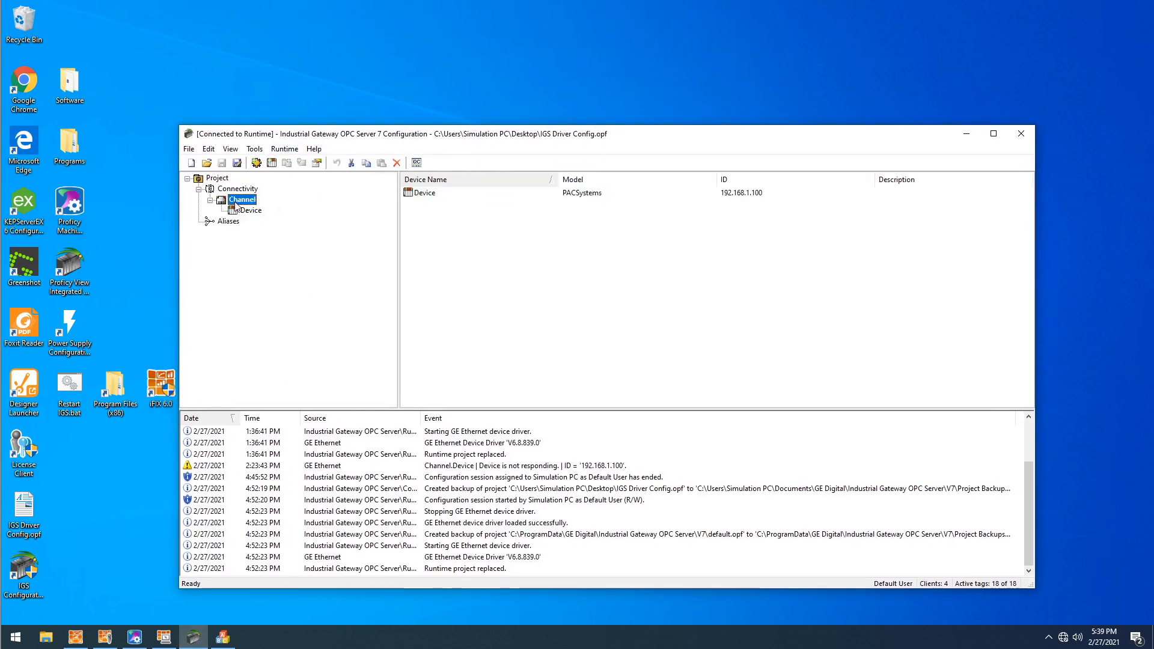
- Disconnect the configuration from the runtime and delete the existing channel together with its device
left_click(293, 152)
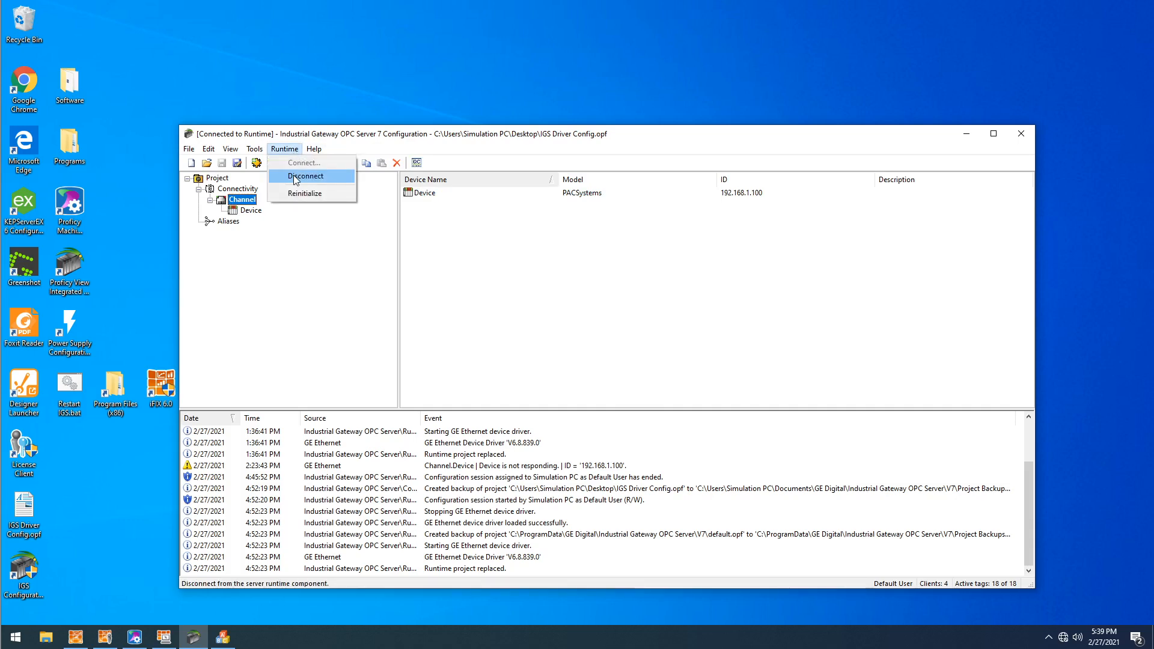
left_click(296, 177)
left_click(247, 212)
key("Return")
key("Delete")
key("Return")
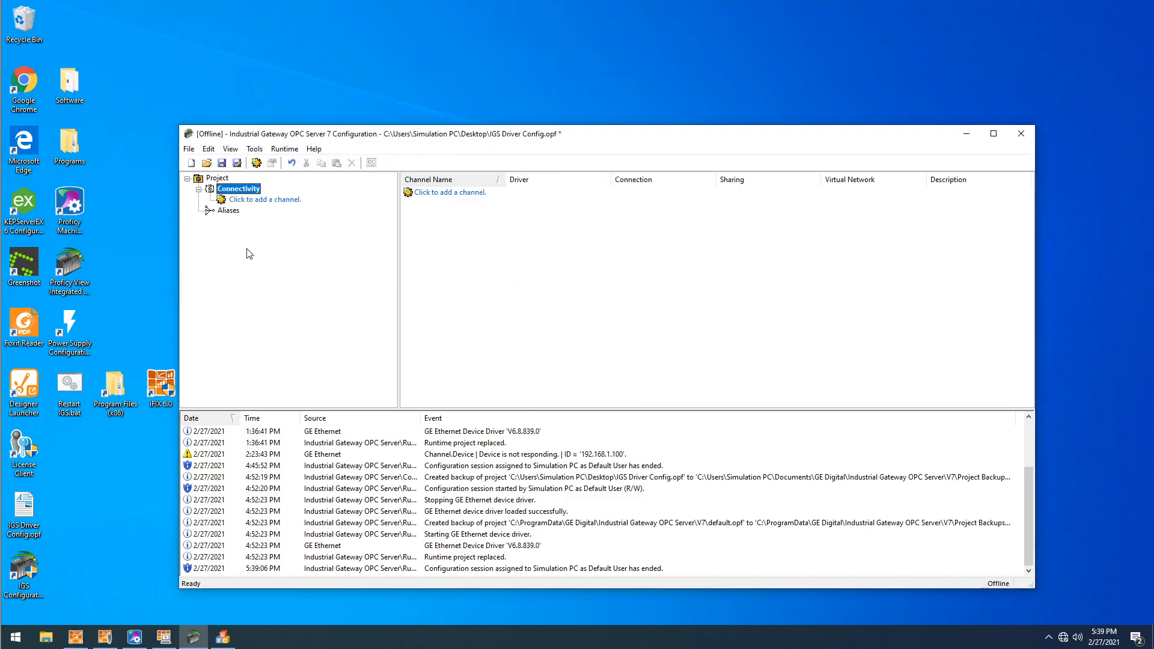
- Start a new channel under Connectivity with the GE Ethernet driver and name it Channel
left_click(247, 202)
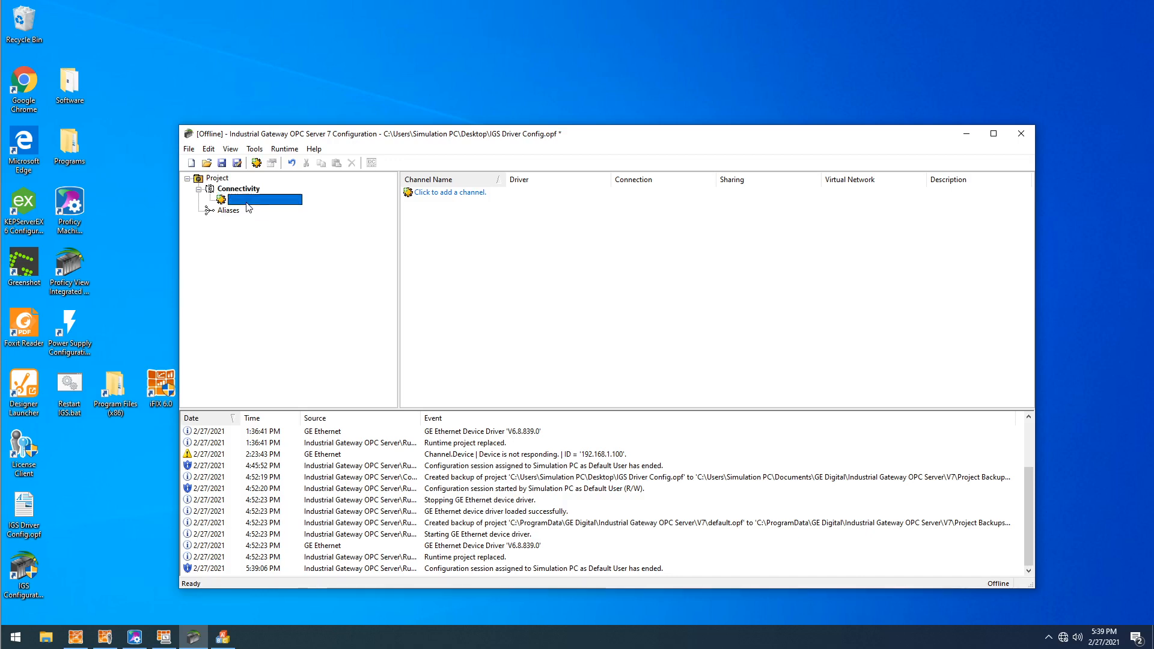
left_click_drag(547, 232, 514, 179)
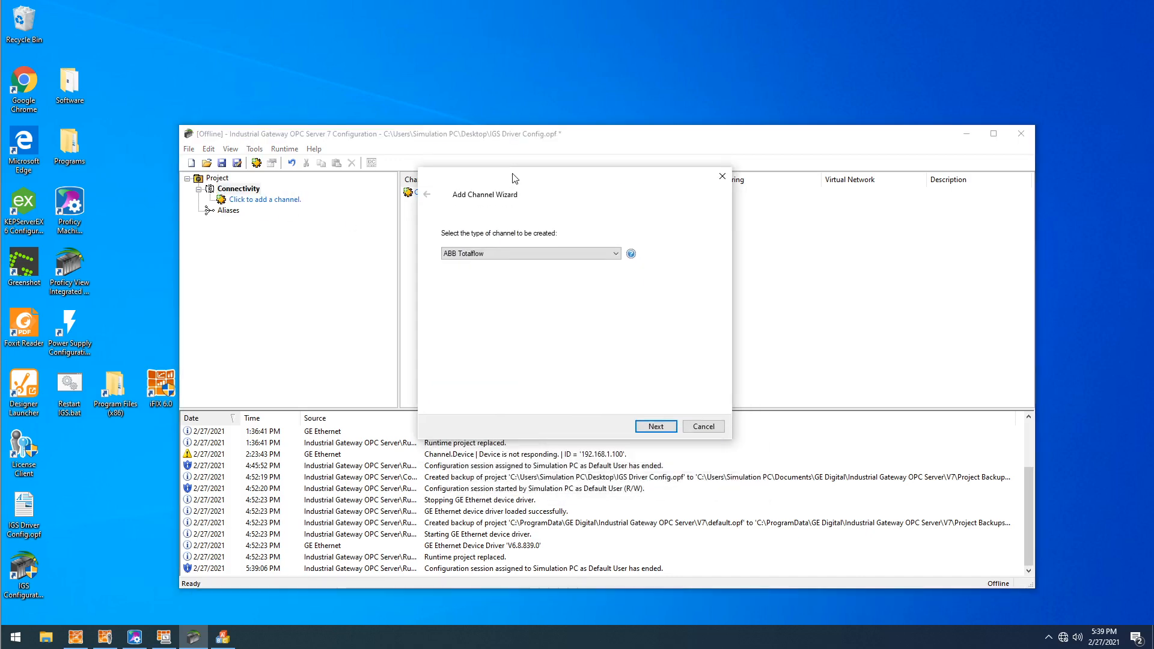
left_click(484, 257)
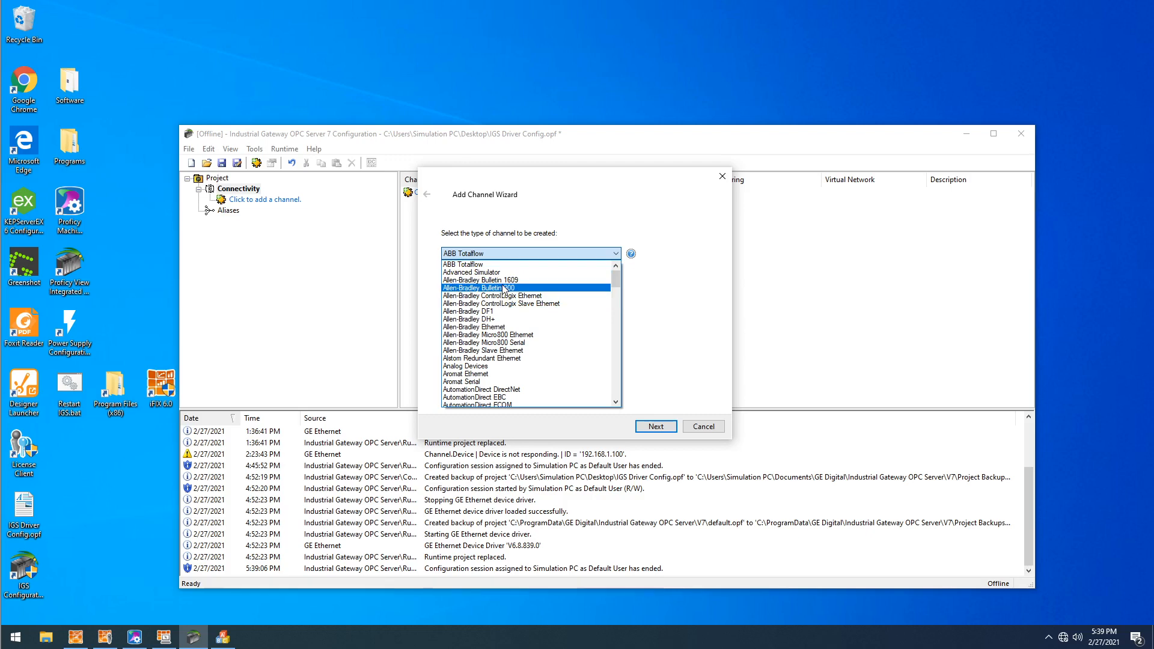
key("g")
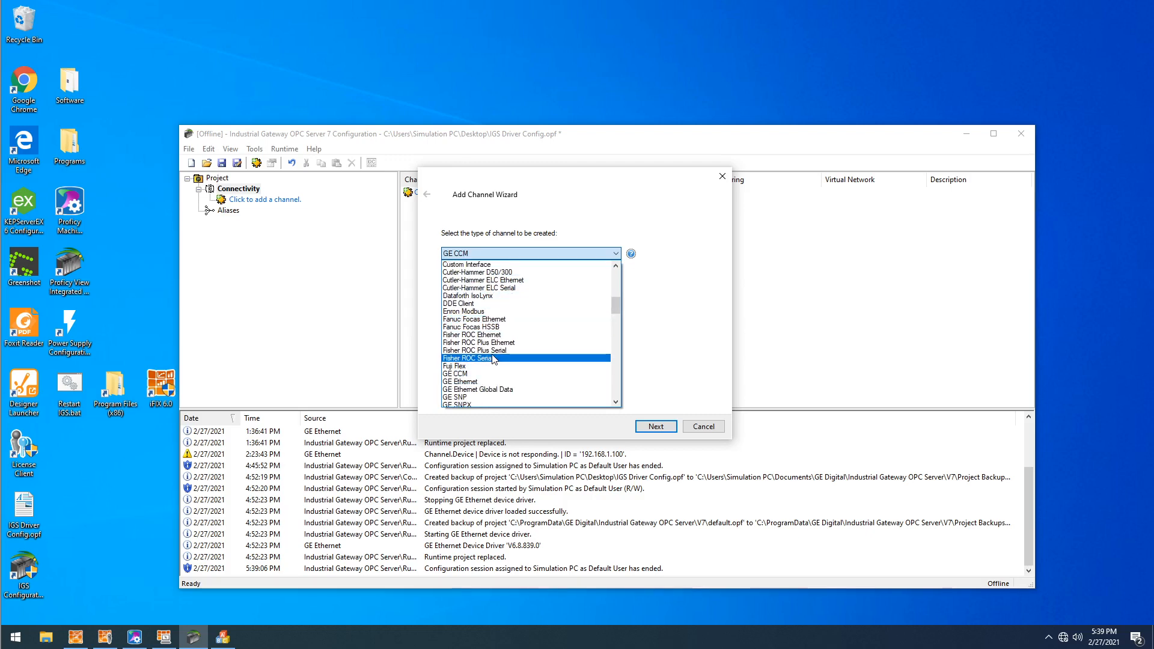
left_click(459, 383)
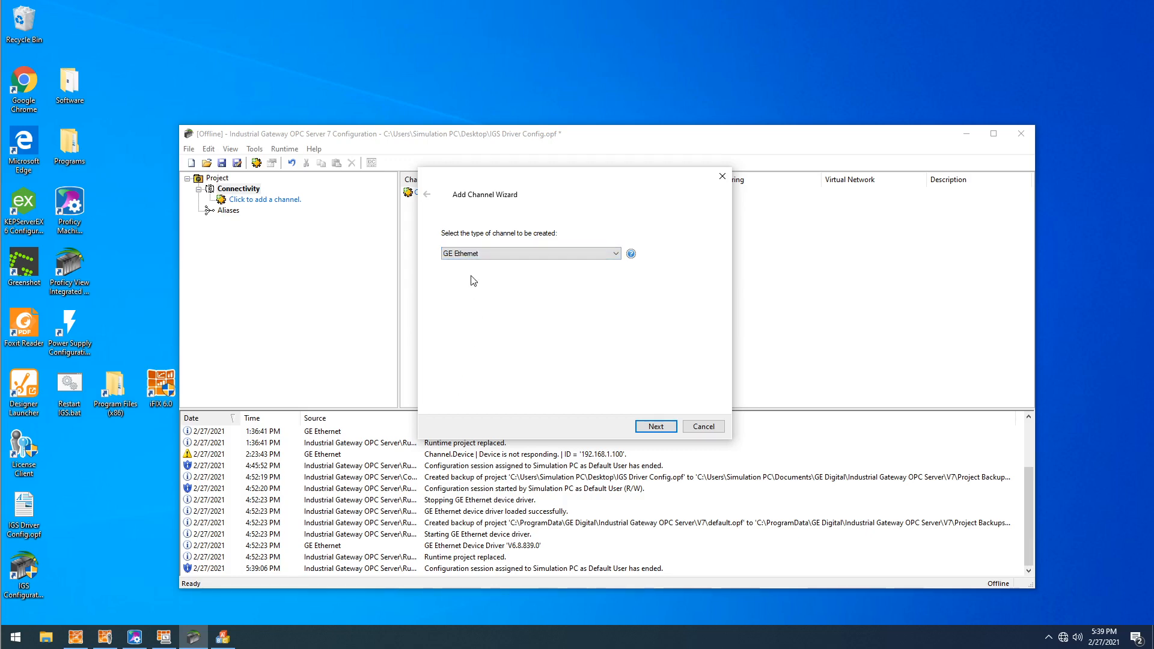
left_click(655, 426)
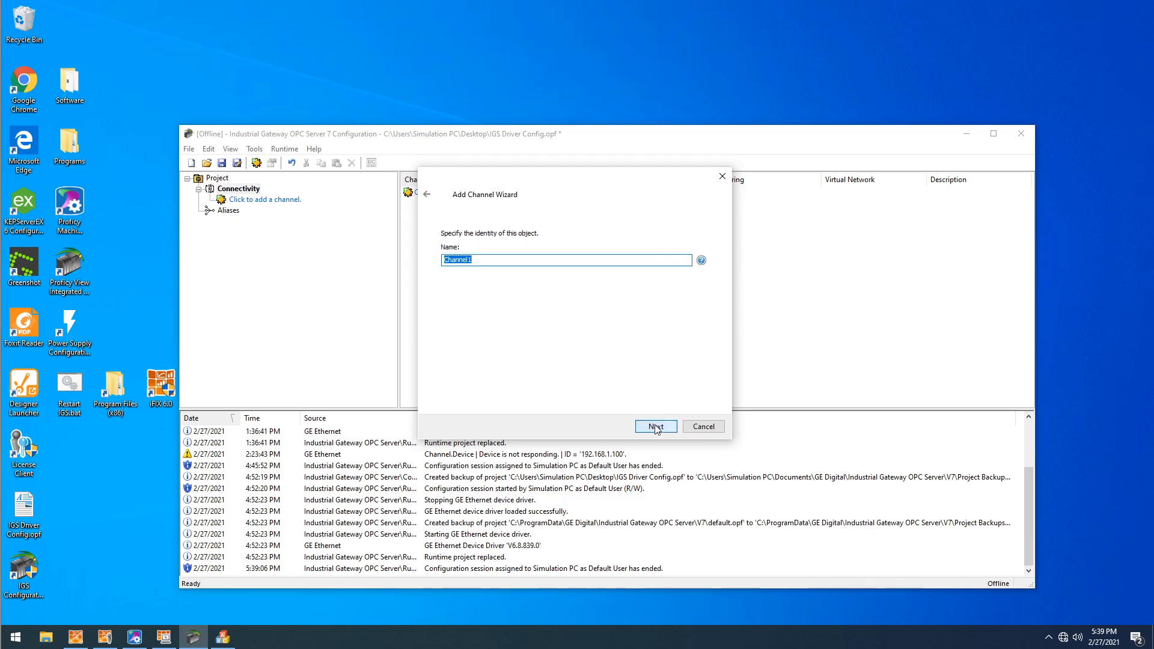
left_click(505, 260)
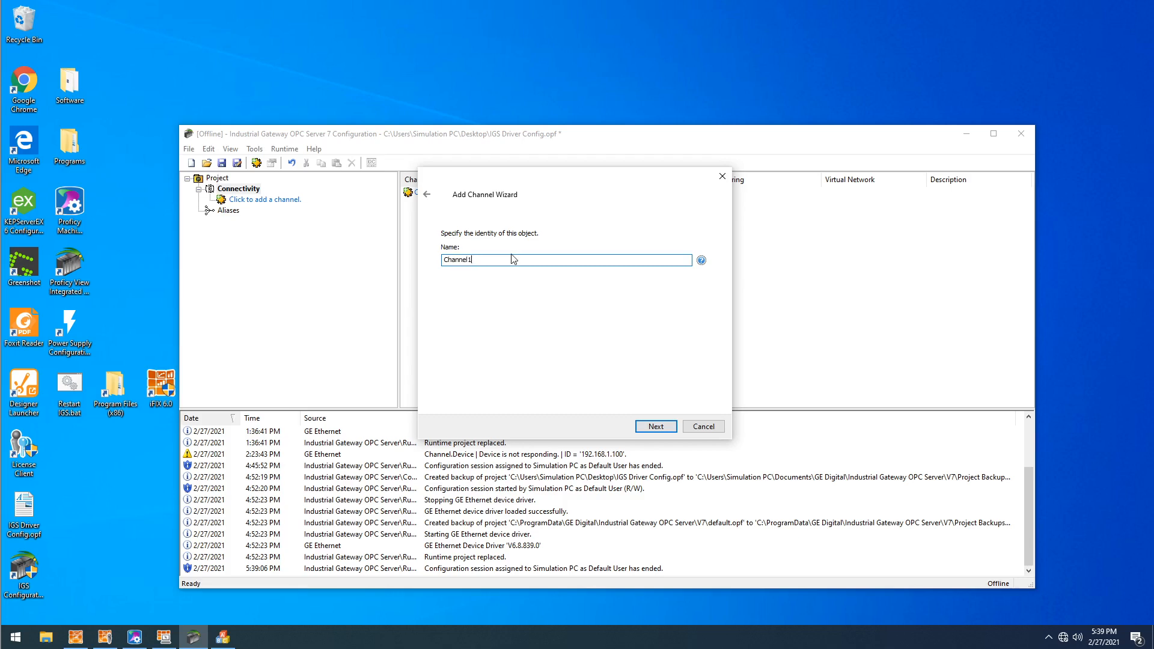
left_click(643, 425)
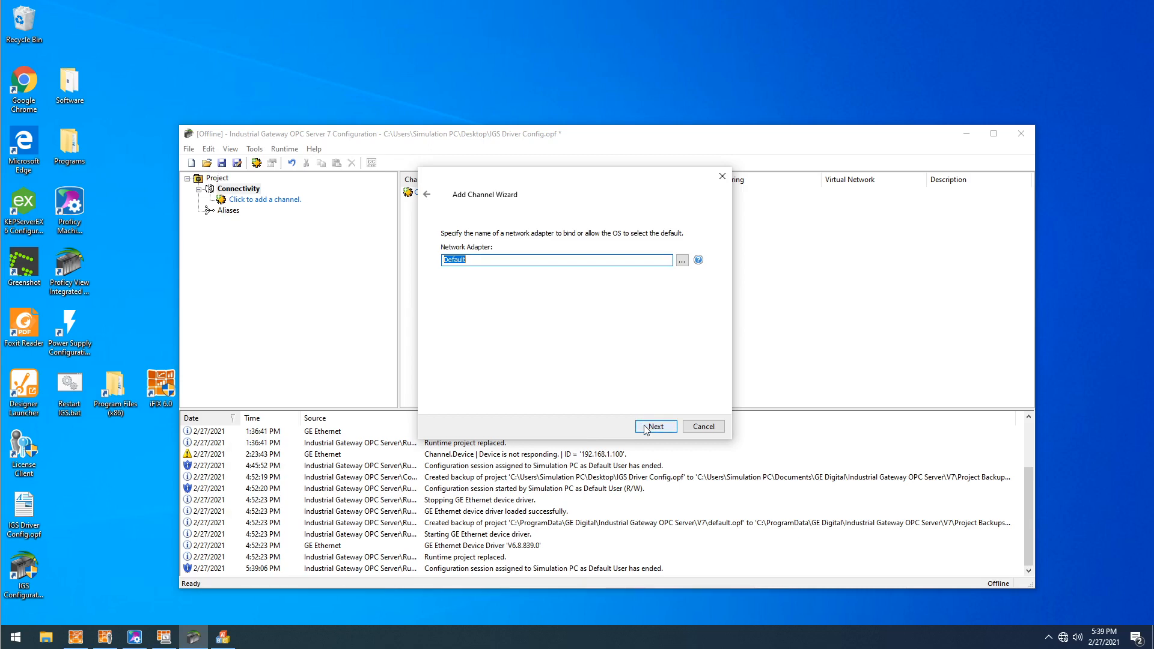
- Check the available network adapters, keep Default, and finish creating the channel with the default write optimization and float handling settings
left_click(683, 259)
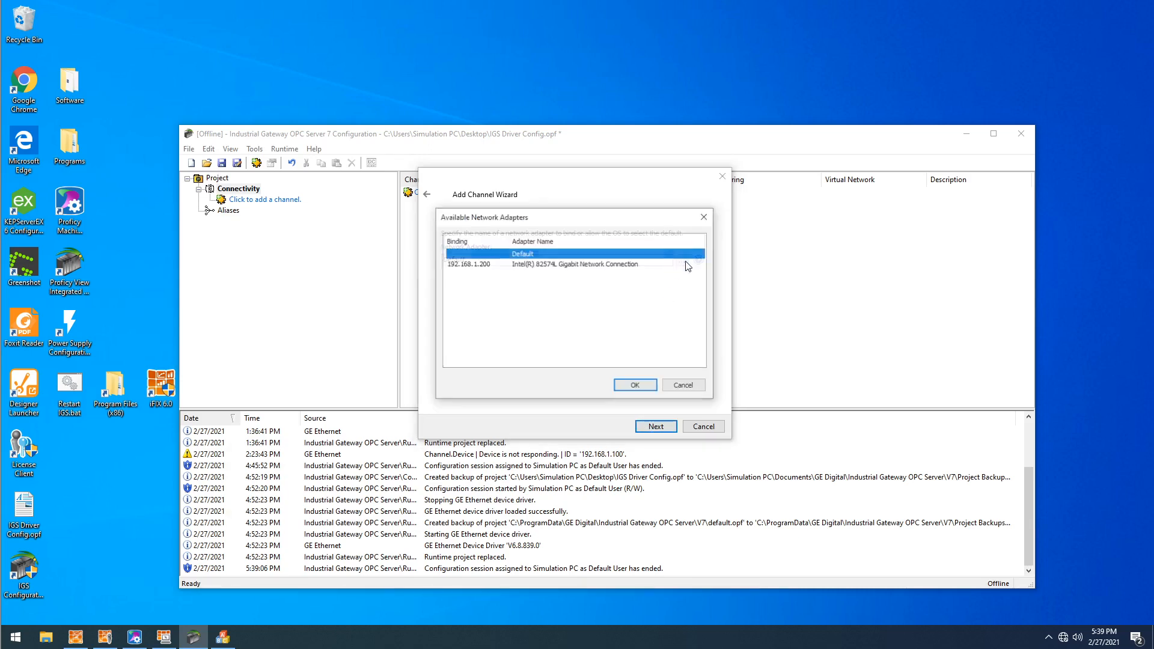
left_click_drag(512, 213, 822, 236)
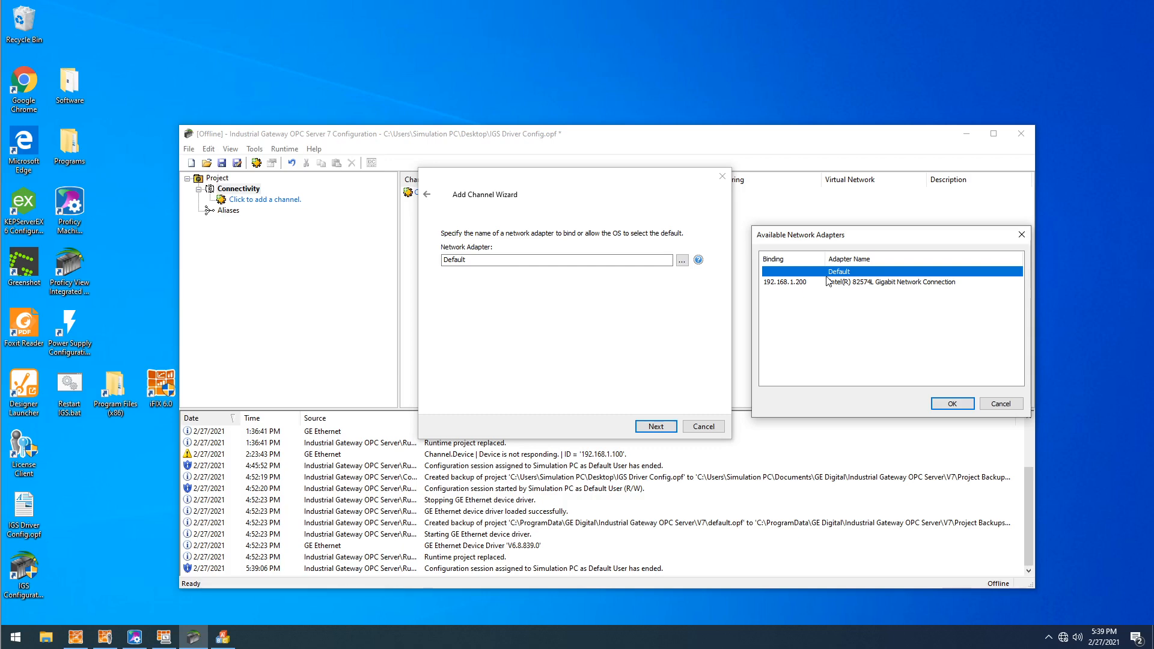
left_click(992, 405)
left_click(667, 430)
left_click(668, 430)
left_click(667, 430)
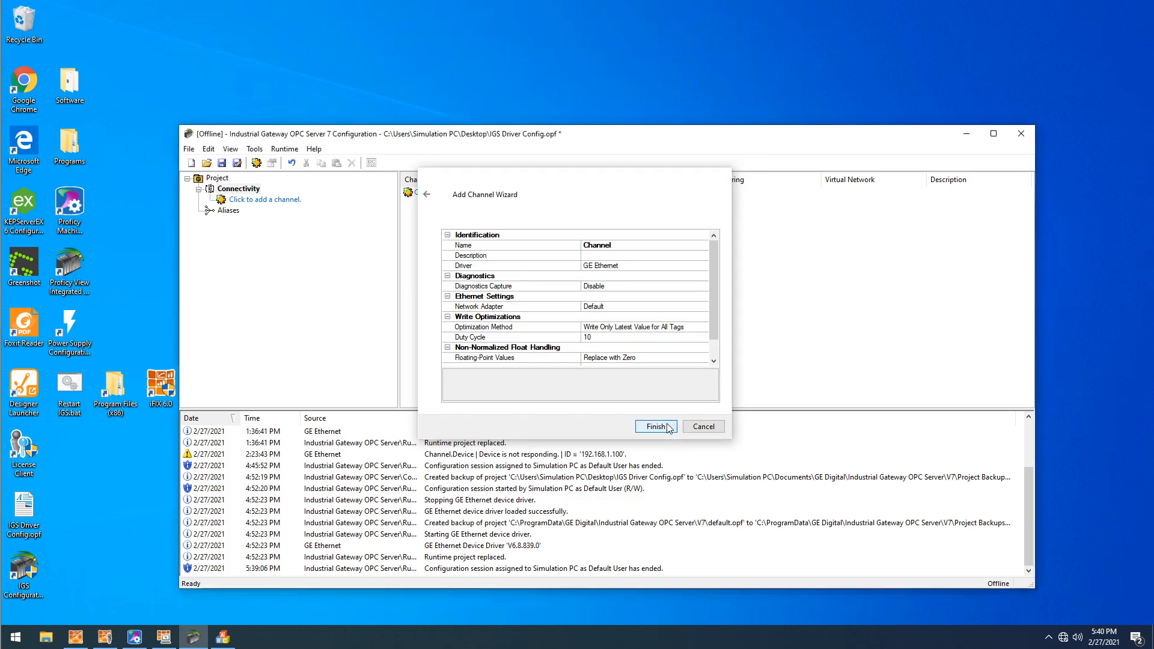
left_click(668, 430)
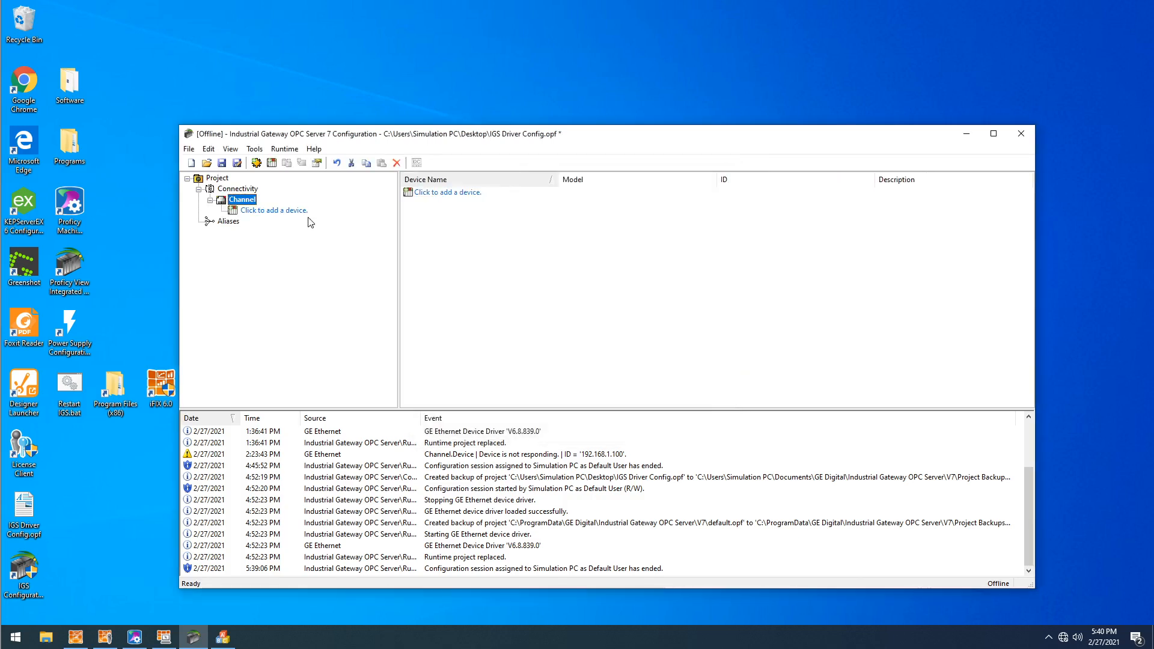
- Start a new device under the channel, name it Device and set its model to PACSystems
left_click(258, 210)
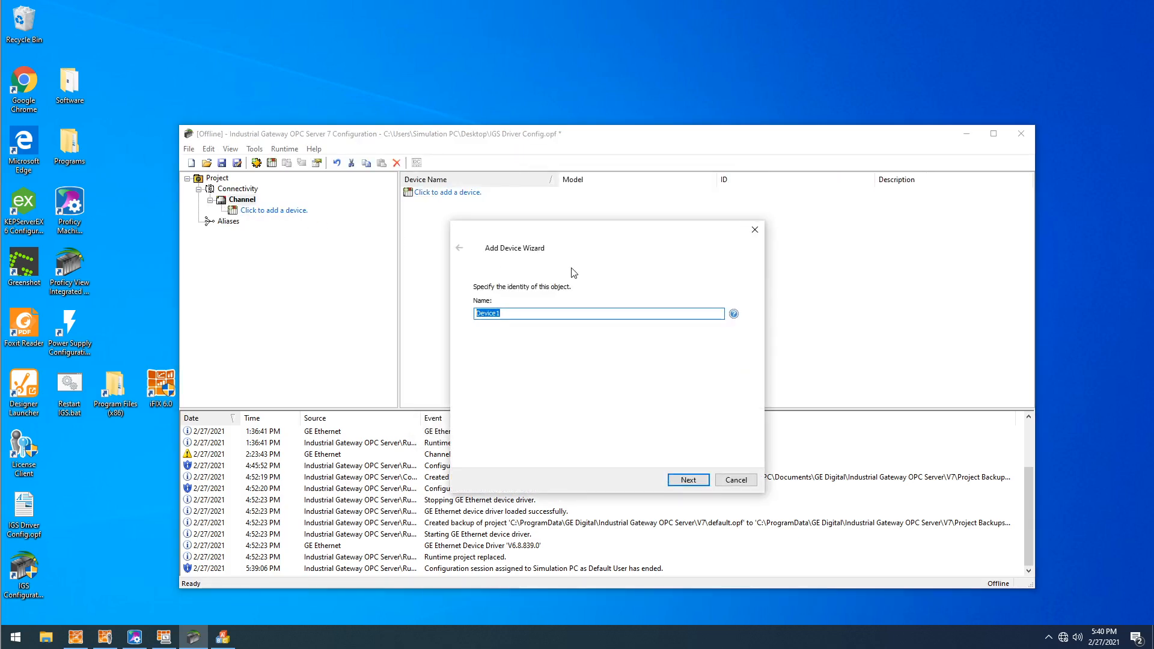
key("End")
key("BackSpace")
left_click(687, 483)
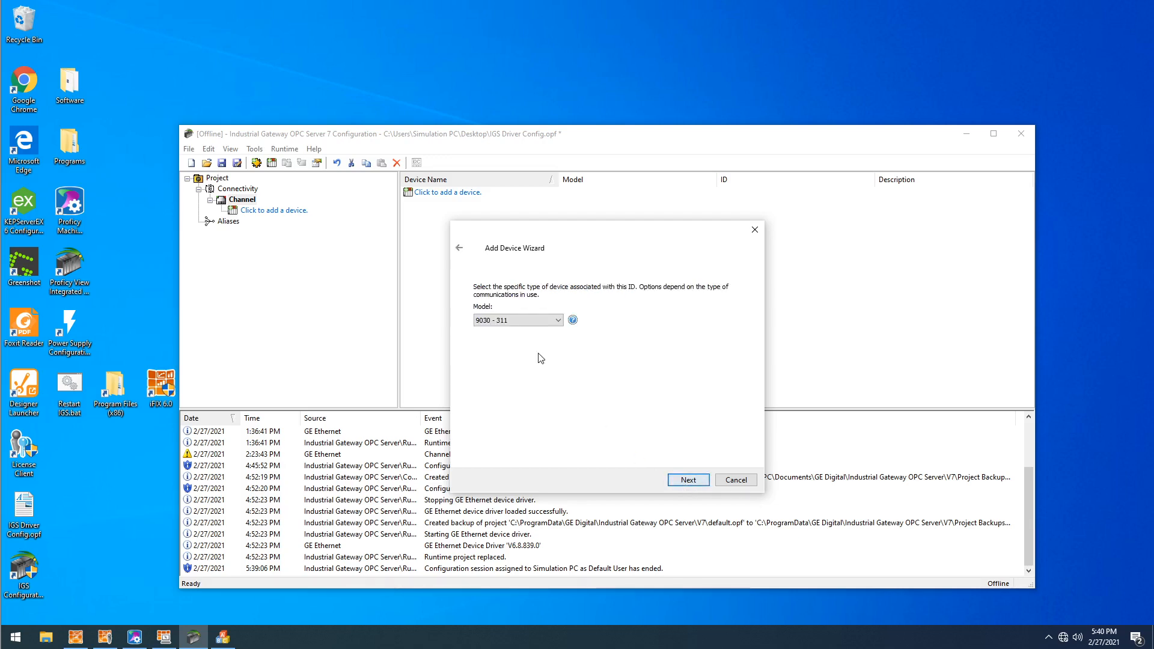
left_click(518, 323)
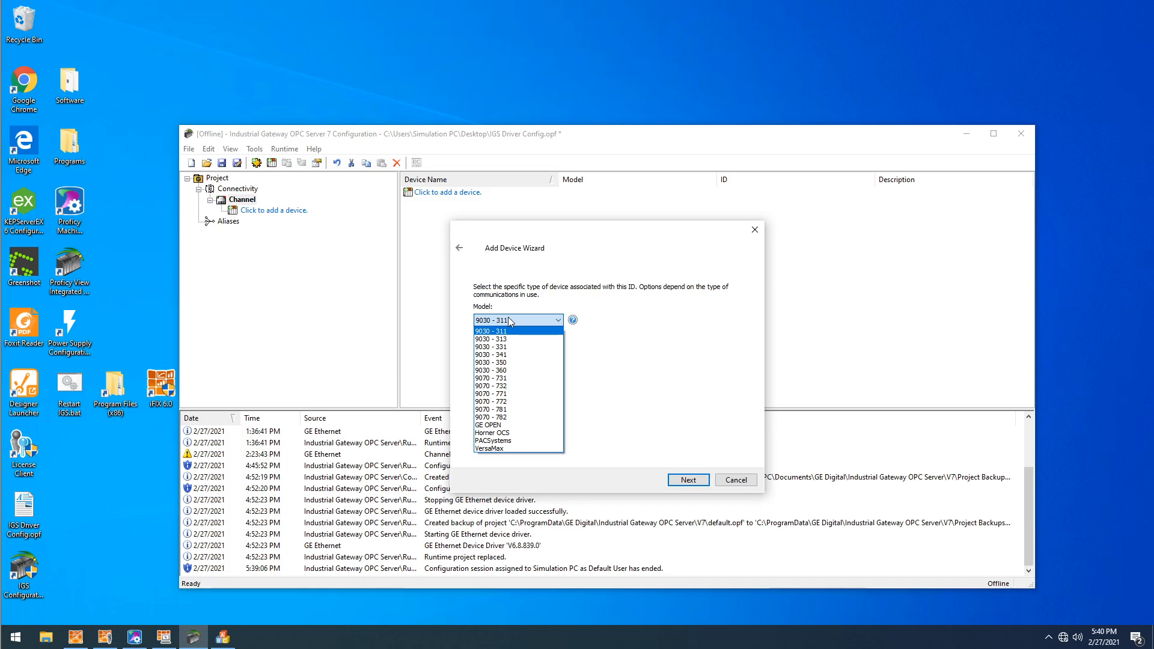
left_click(503, 443)
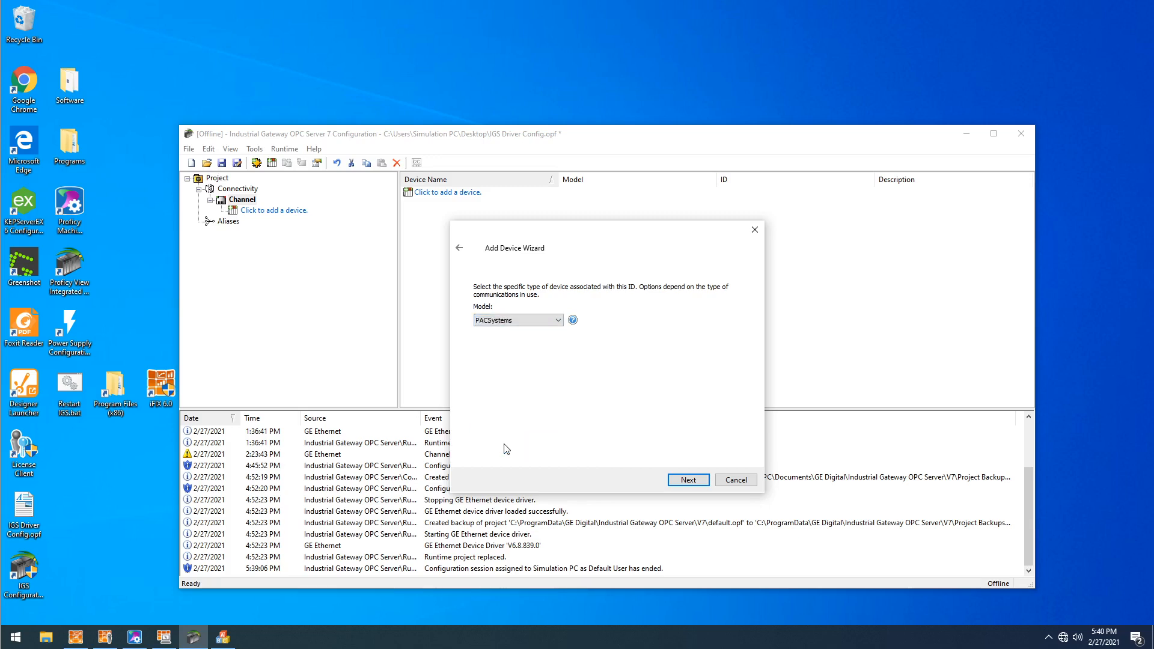
left_click(687, 479)
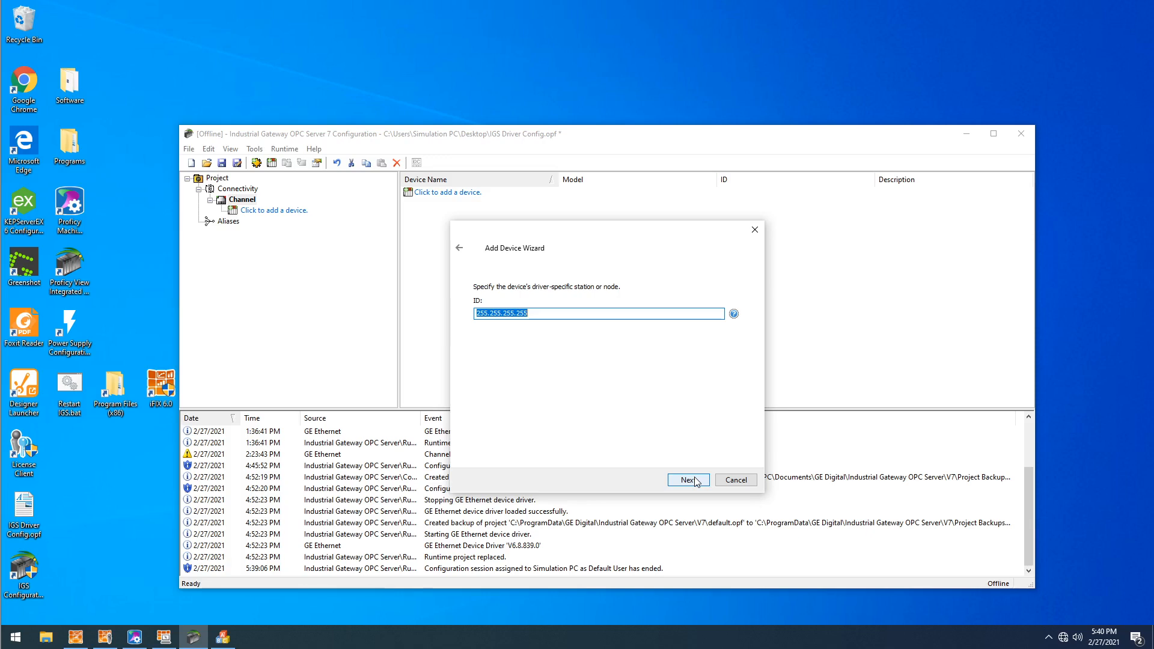
- Set the new device's ID to the IP address 192.168.1.100
type("192.168.1.100")
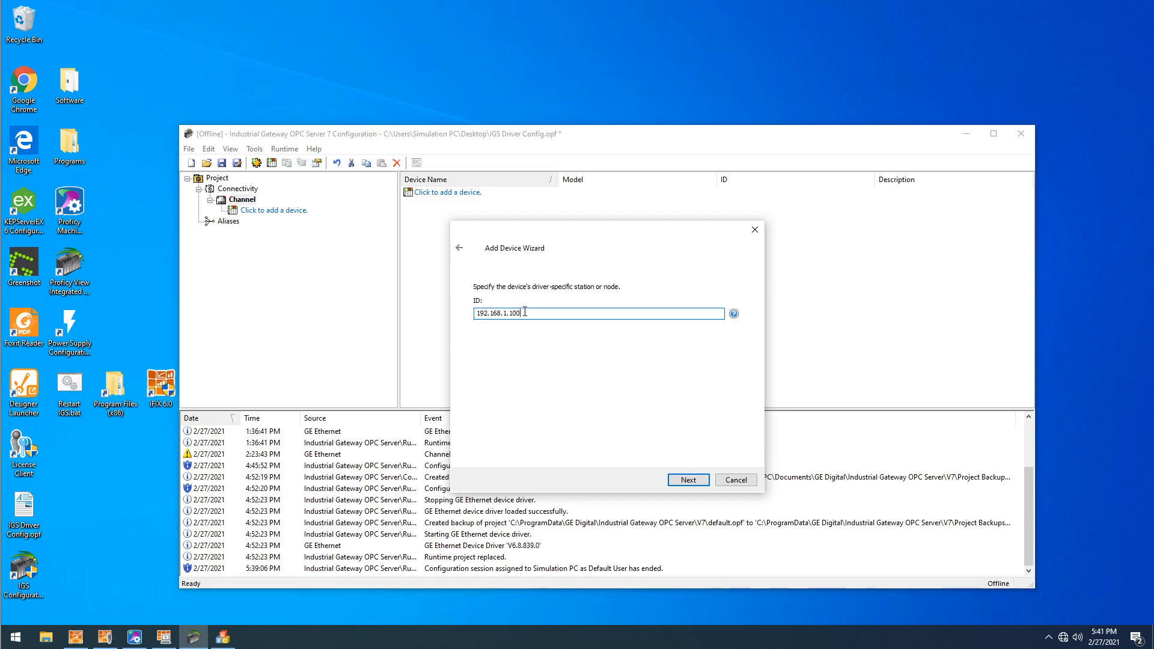
left_click(683, 484)
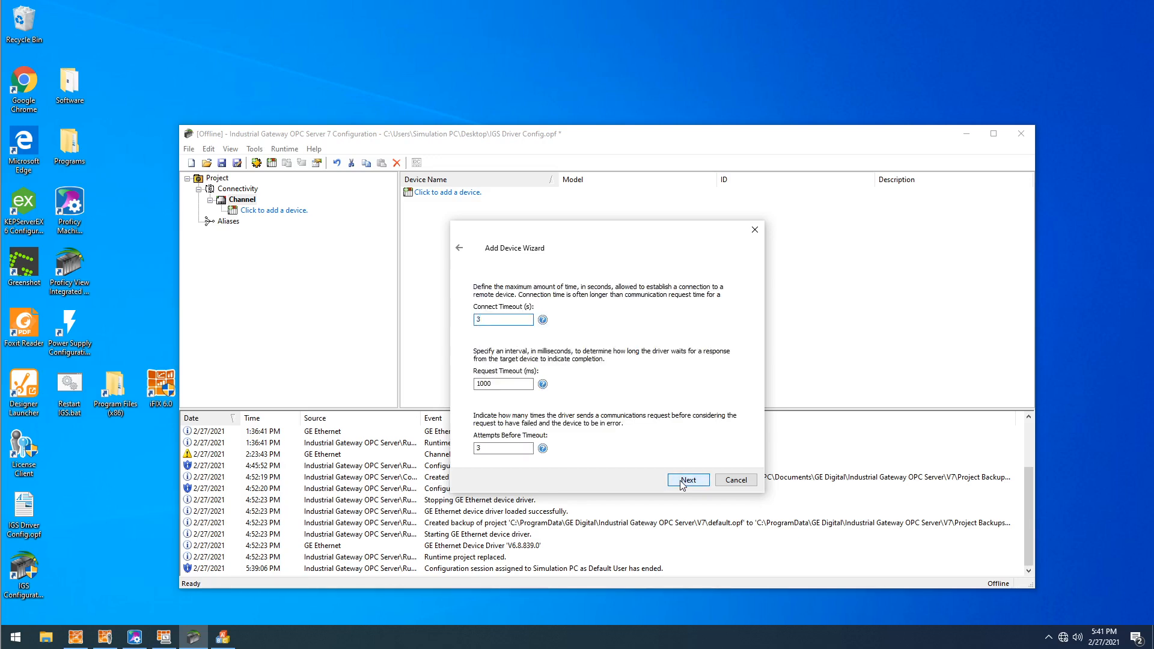
- Accept the device's default timeout and variable import settings, continuing to the program name and CPU slot settings
left_click(686, 479)
left_click(687, 480)
left_click(687, 480)
left_click(687, 479)
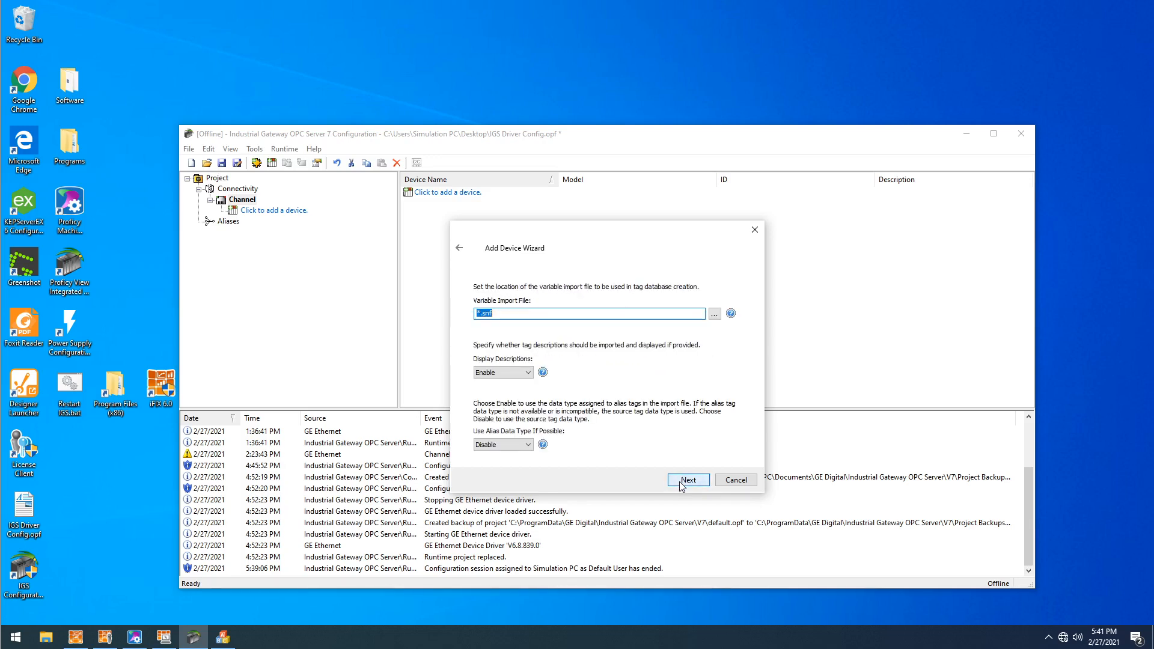
left_click(683, 481)
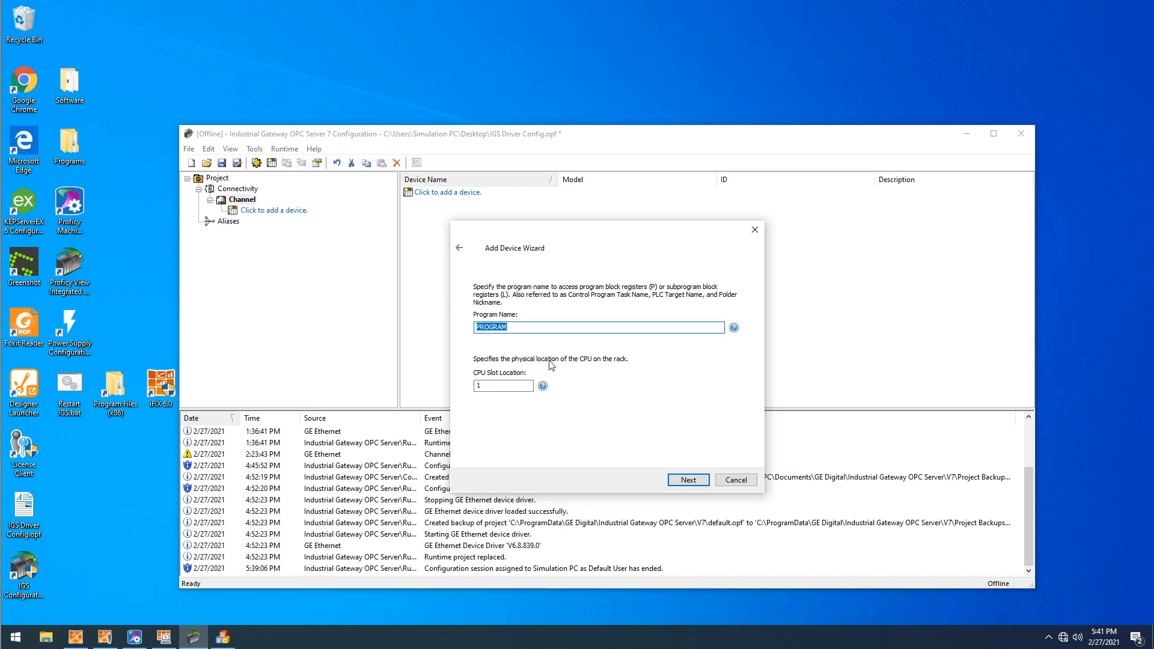
- Set the device's program name to DemoPLC and its CPU slot location to 2, and finish creating the device
left_click_drag(530, 327, 341, 319)
type("DemoPLC")
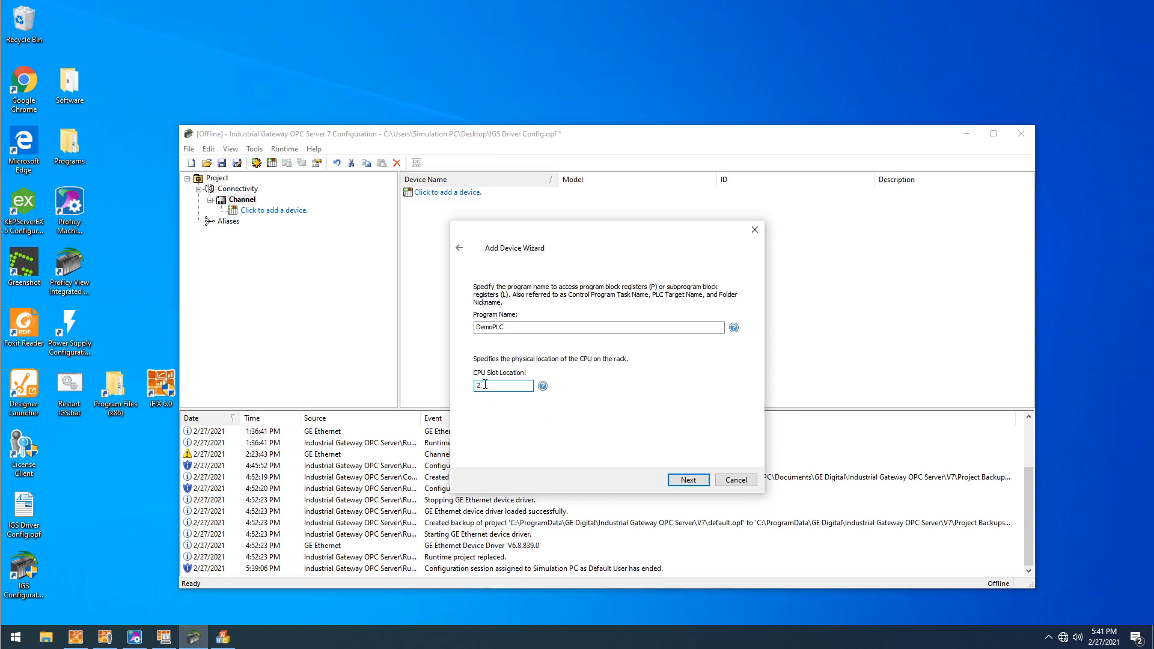
double_click(504, 383)
left_click(684, 479)
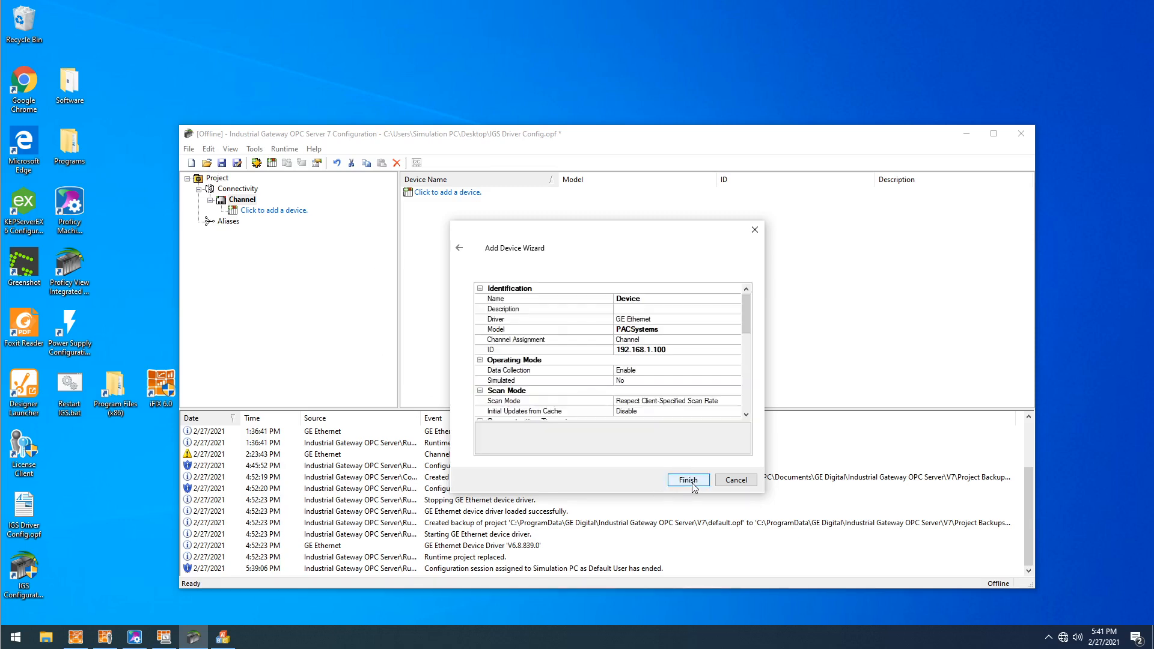
left_click(690, 479)
- Save the driver project, connect the configuration to the runtime accepting the prompt, and minimize the configuration window
left_click(221, 163)
left_click(283, 150)
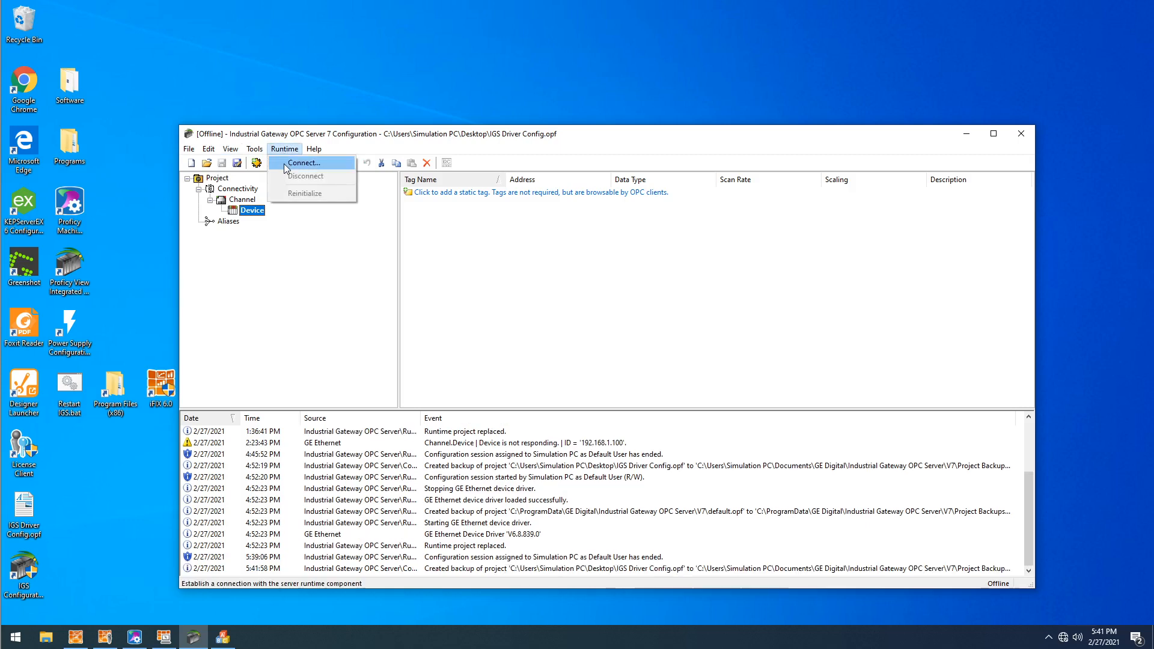
left_click(300, 165)
left_click(565, 361)
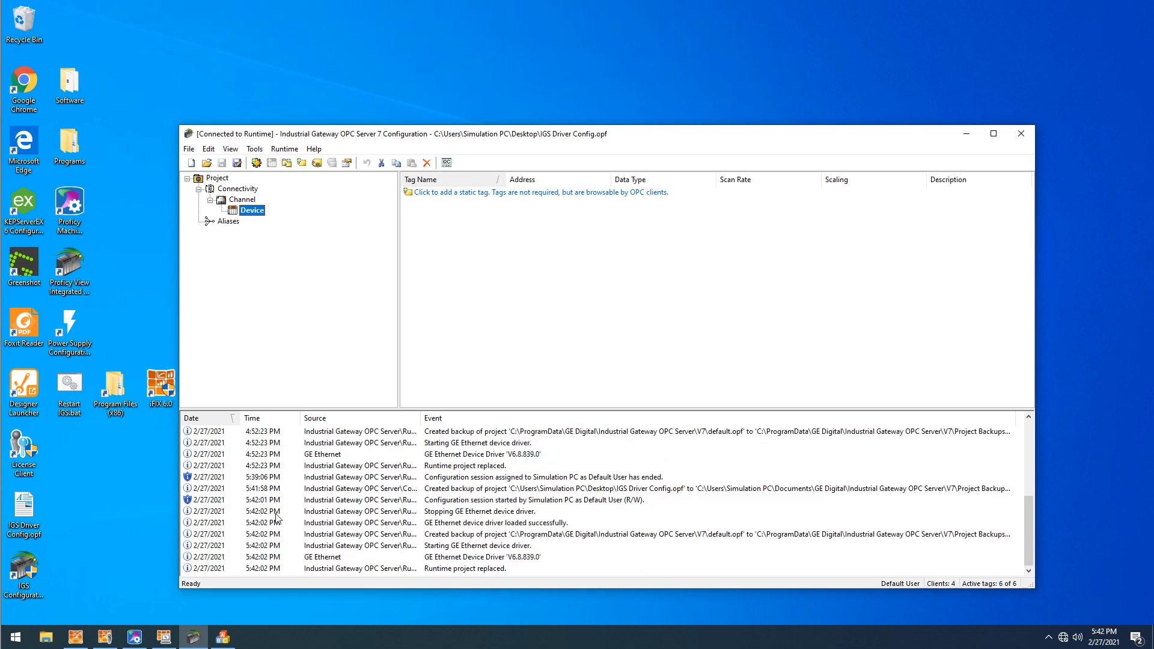
left_click(969, 135)
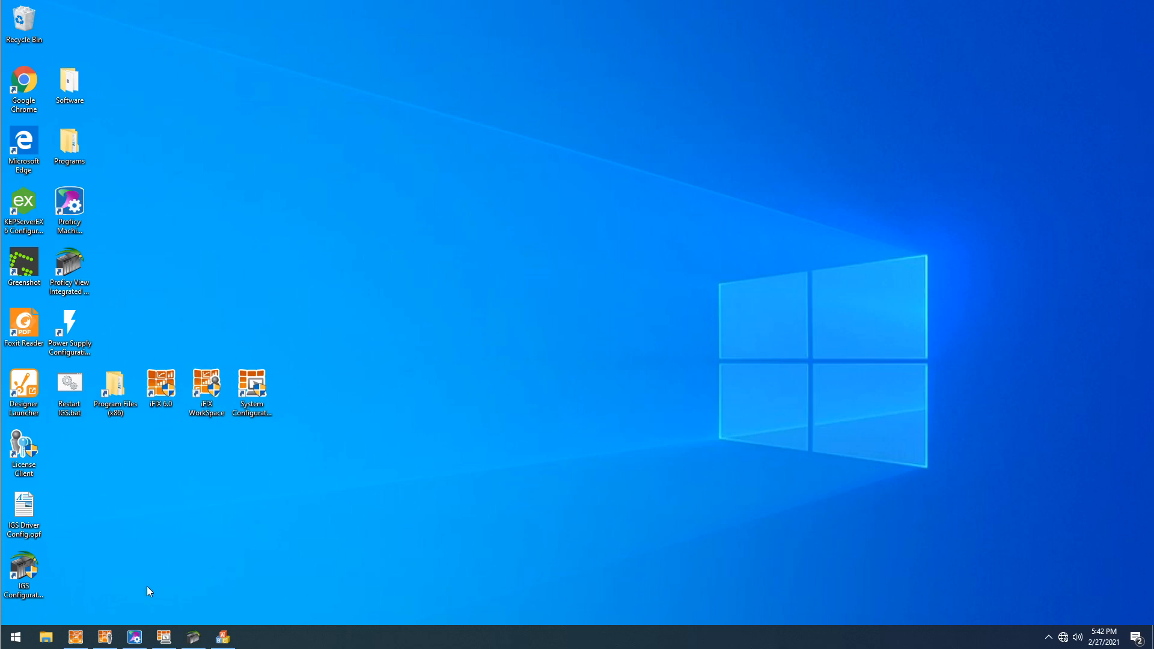
- Switch to Proficy Machine Edition and show the properties of DemoTarget in the project tree to check the controller target name
left_click(134, 637)
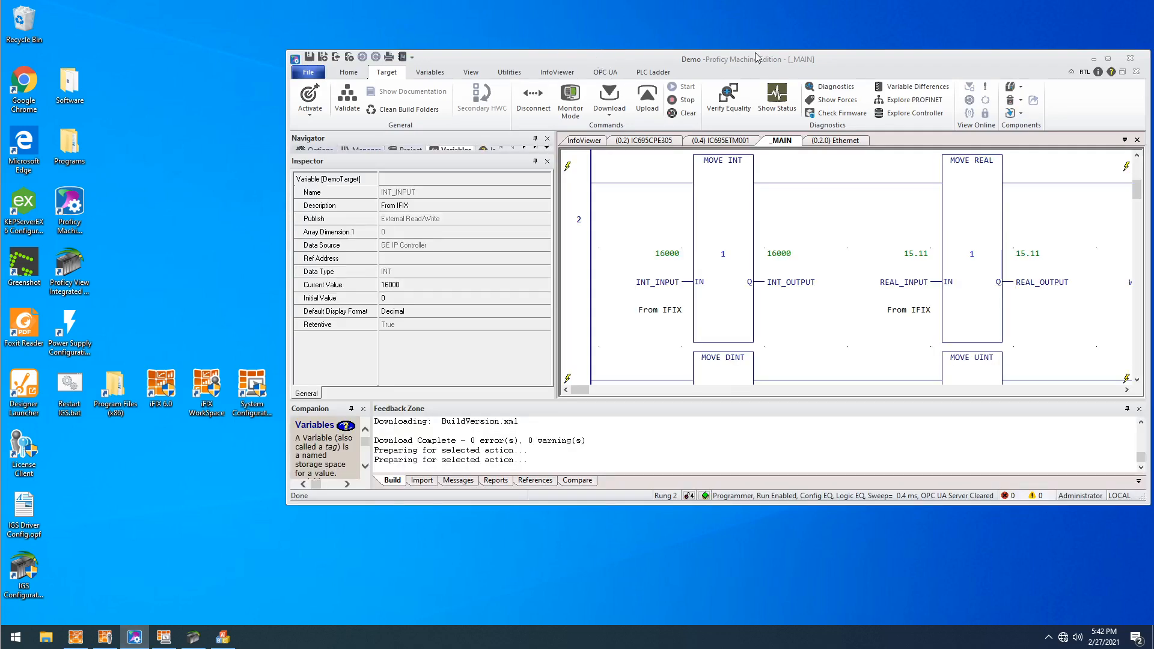
left_click_drag(849, 58, 597, 54)
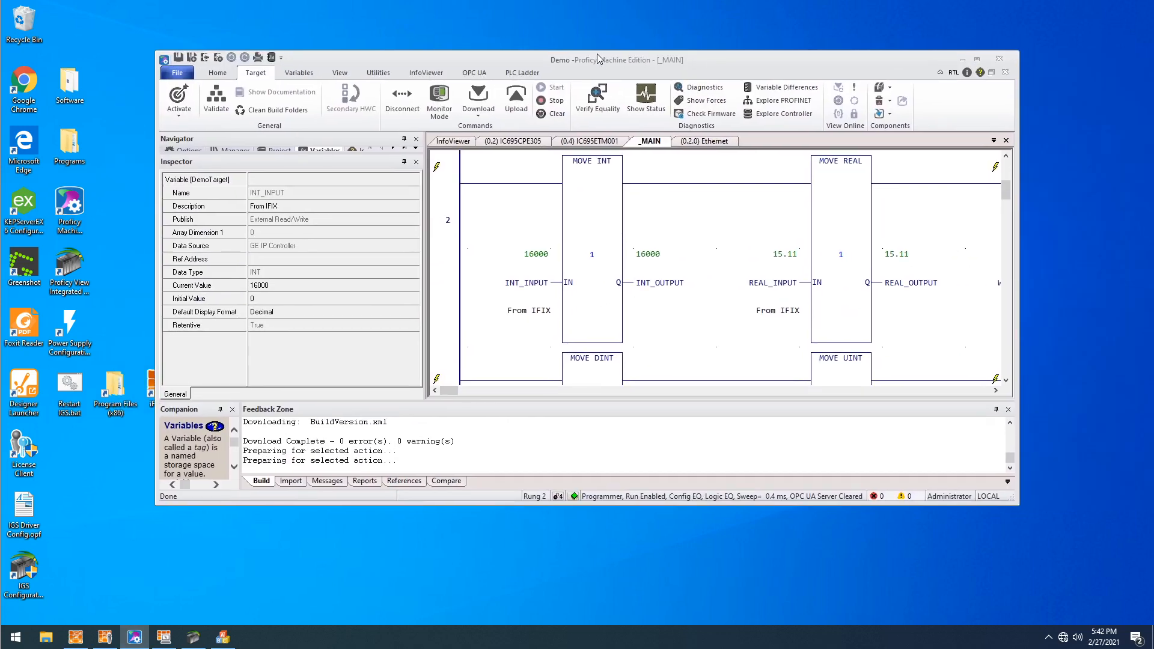
left_click_drag(525, 56, 367, 3)
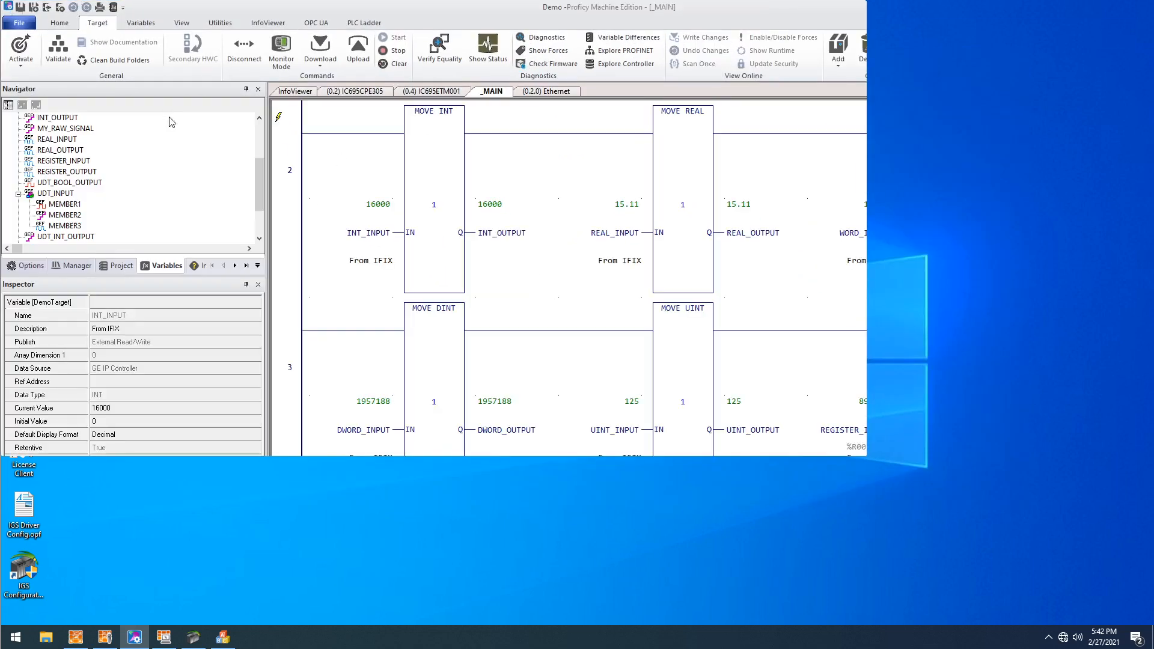
left_click_drag(259, 176, 260, 134)
left_click(117, 265)
left_click(58, 128)
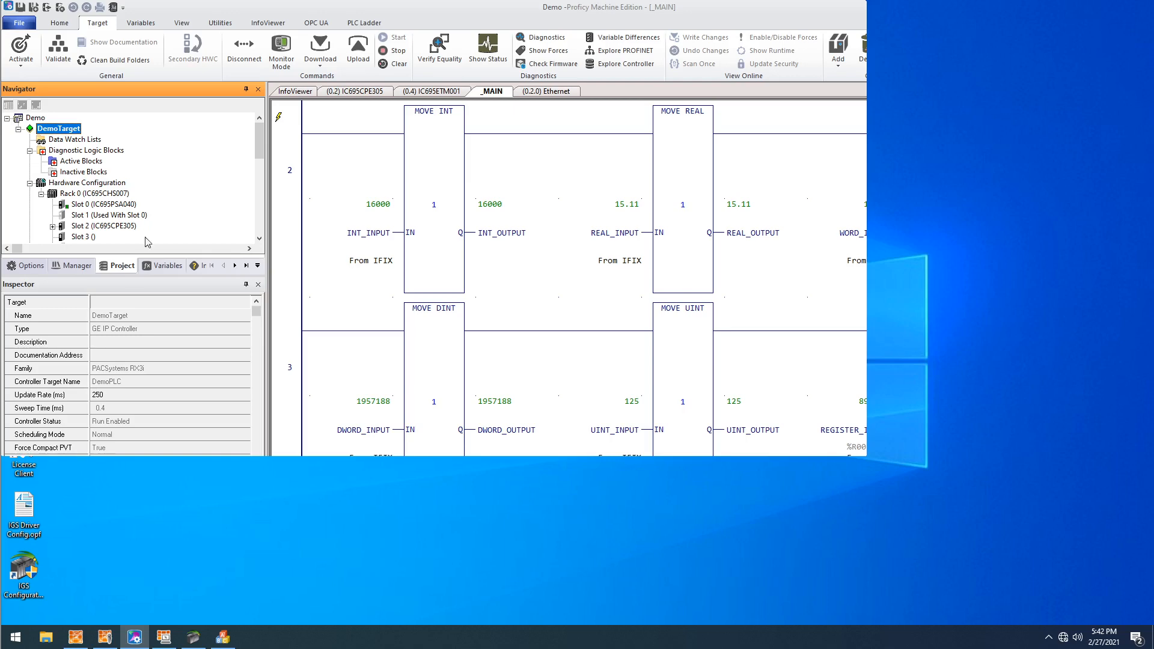
- Review the Rack 0 power supply and slot 2 CPU, and open the slot 4 Ethernet module's settings to check its IP address
scroll(154, 183, "down", 2)
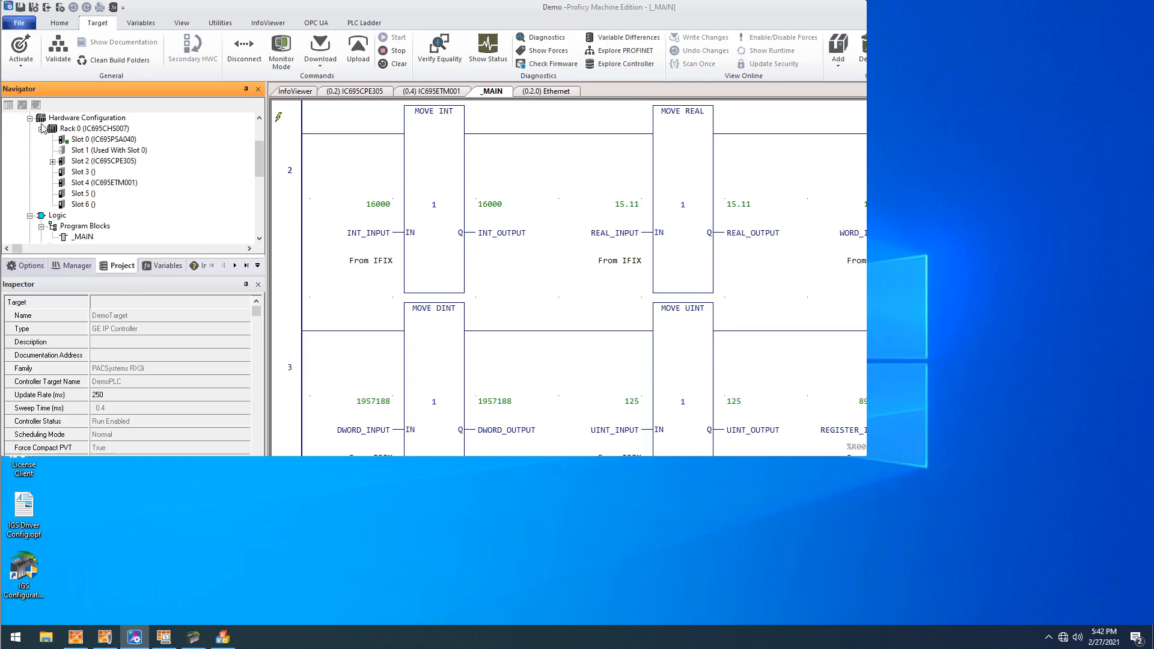
left_click(75, 130)
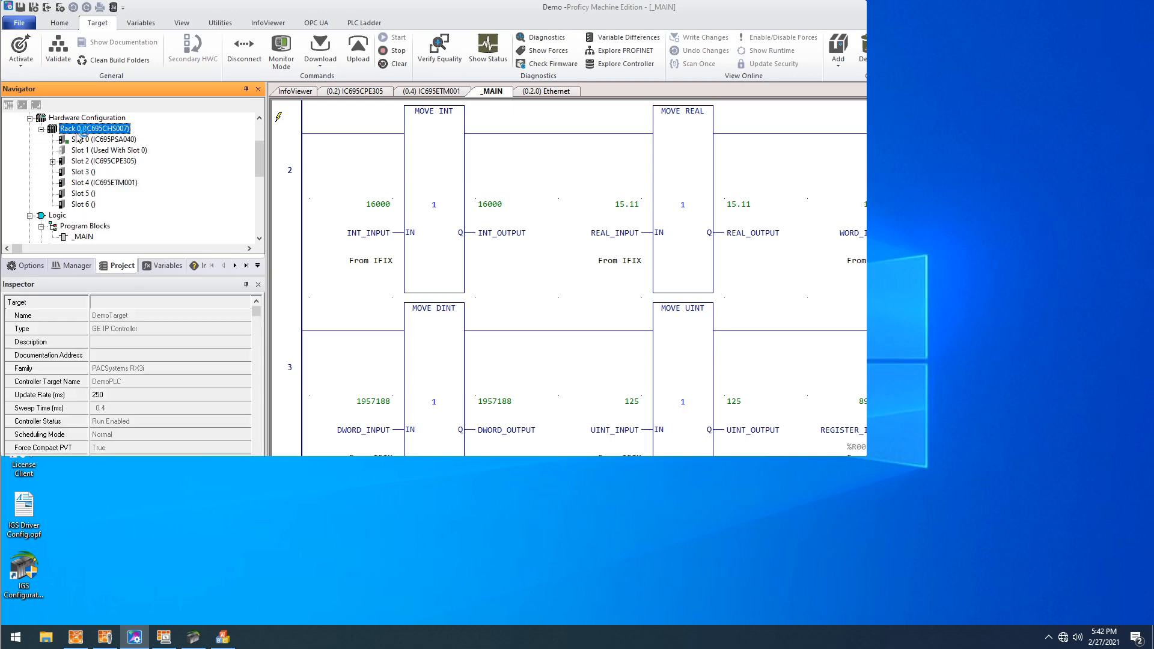
left_click(118, 142)
left_click(107, 151)
left_click(111, 141)
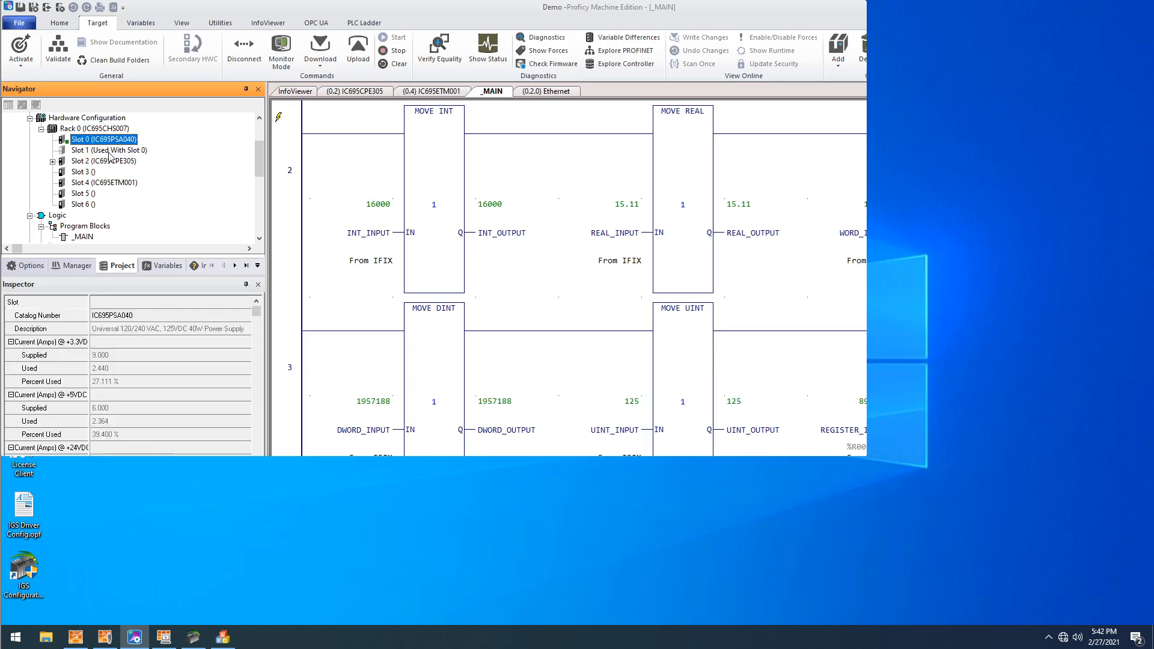
left_click(109, 151)
left_click(108, 162)
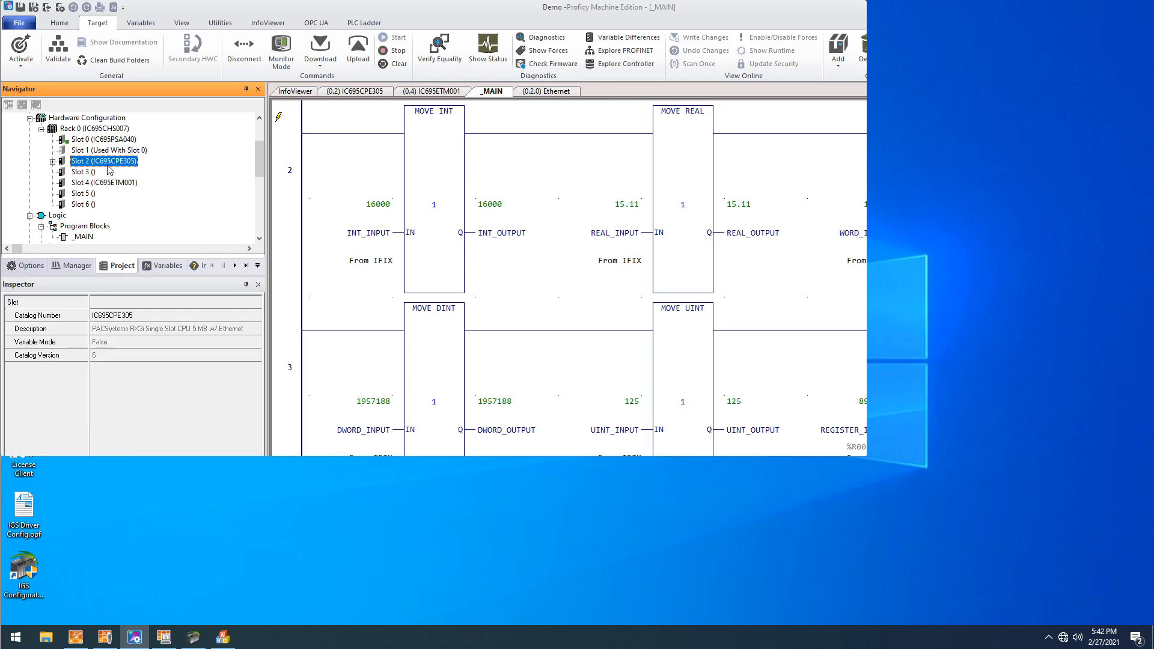
left_click(74, 184)
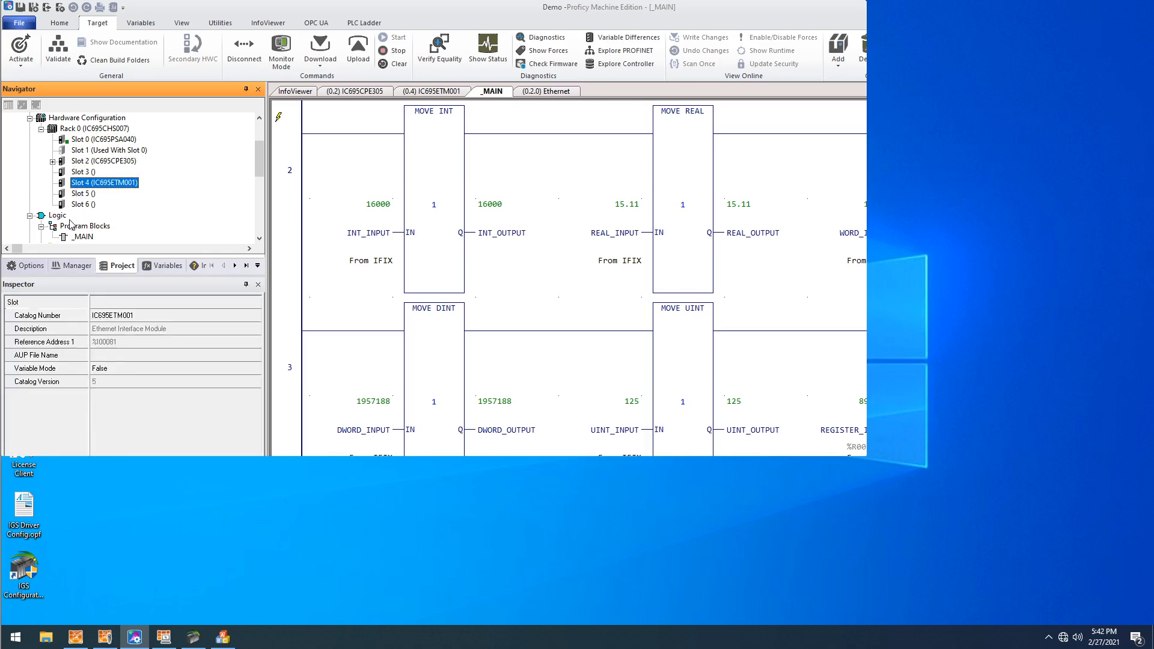
double_click(109, 187)
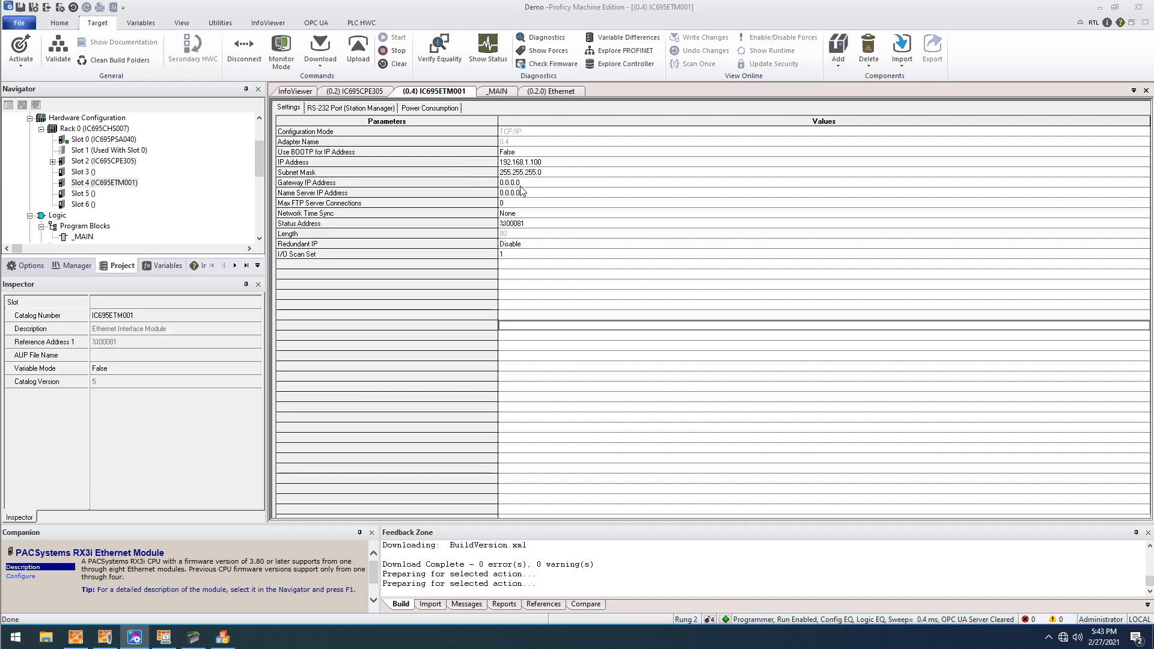
- Select the _MAIN program block under Logic and display its ladder diagram
left_click_drag(259, 152, 259, 168)
left_click(86, 173)
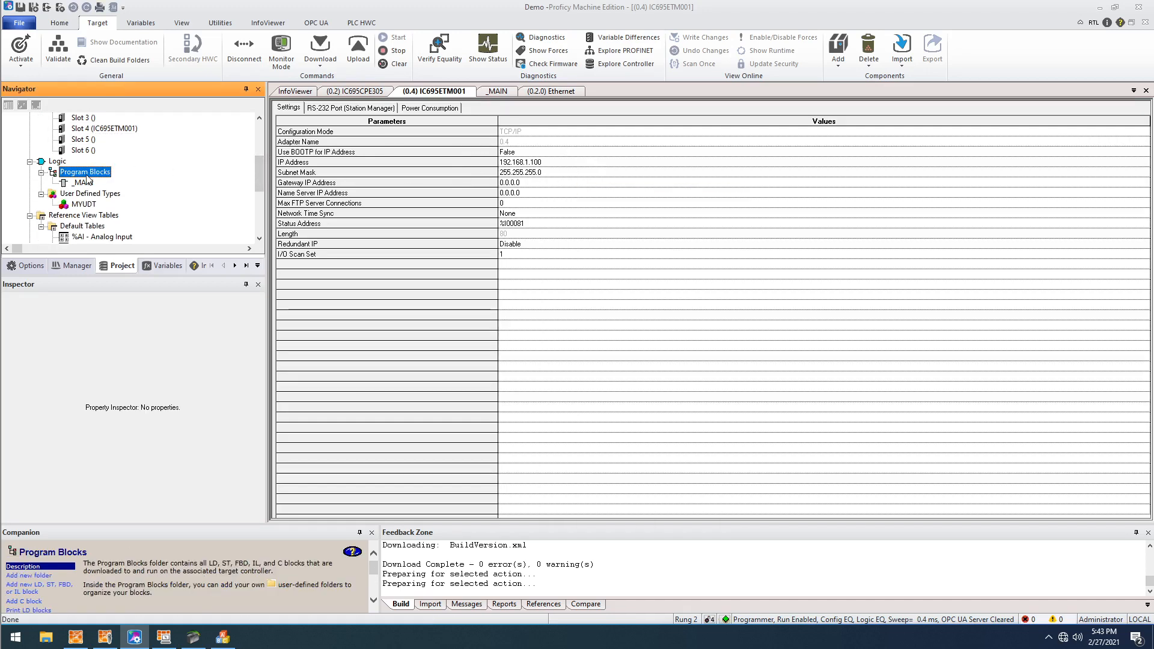
left_click(84, 183)
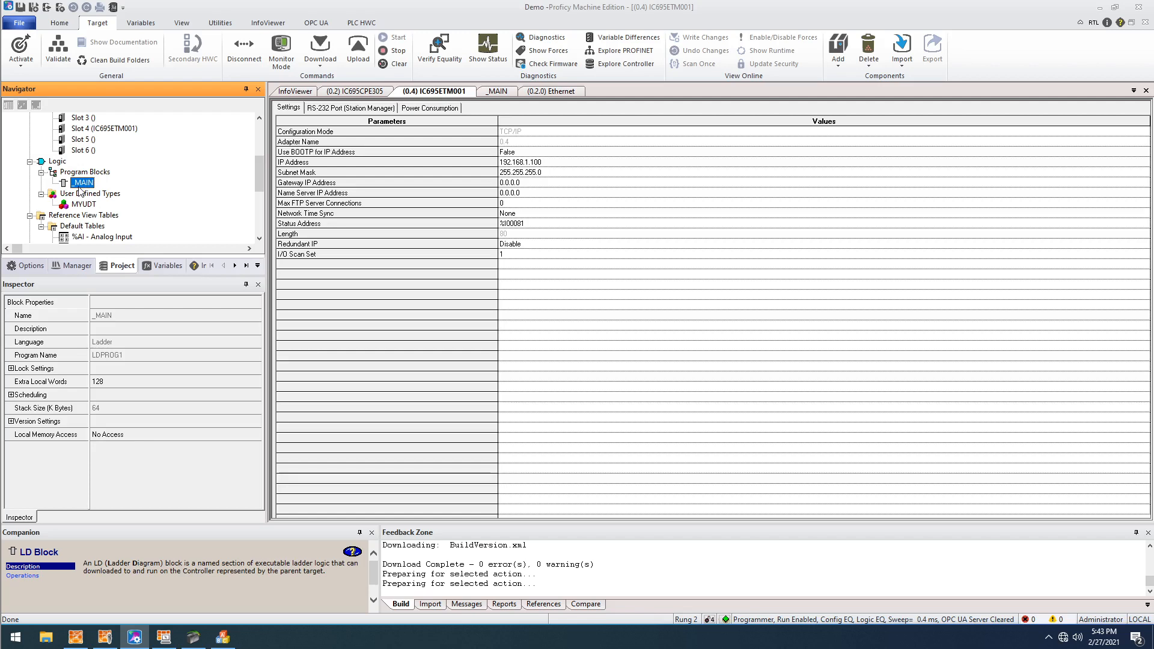
left_click(499, 91)
- Compare the properties of BOOL_INPUT in rung 1 and INT_OUTPUT in rung 2, especially their Publish settings
left_click(502, 241)
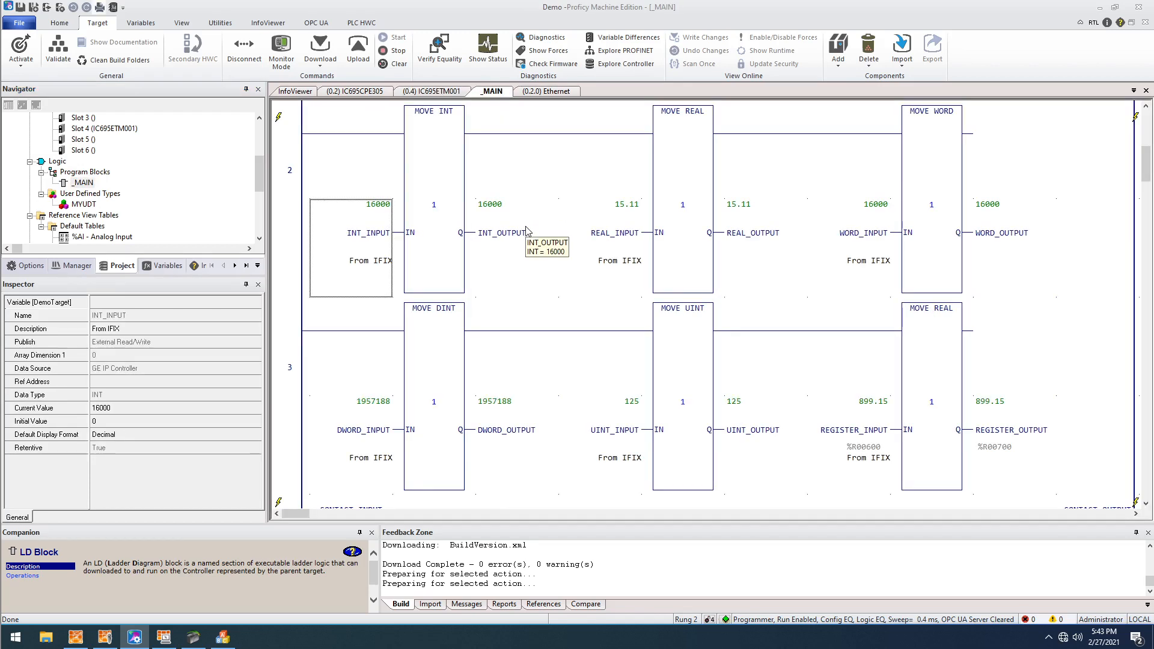
scroll(502, 240, "up", 1)
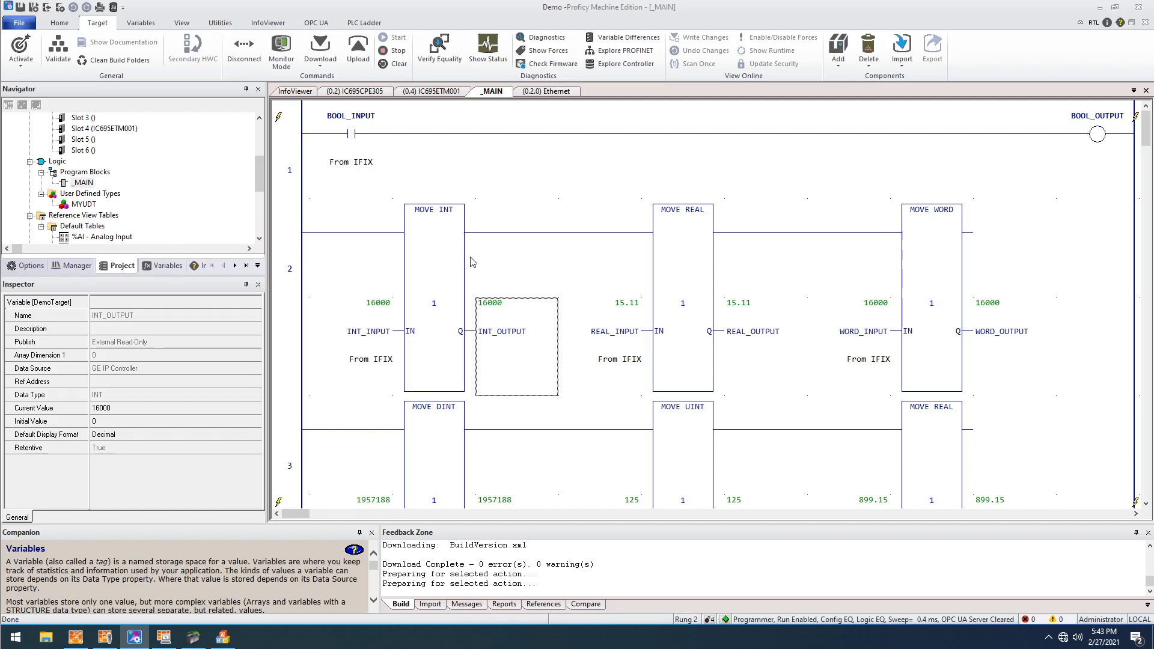
mouse_move(368, 164)
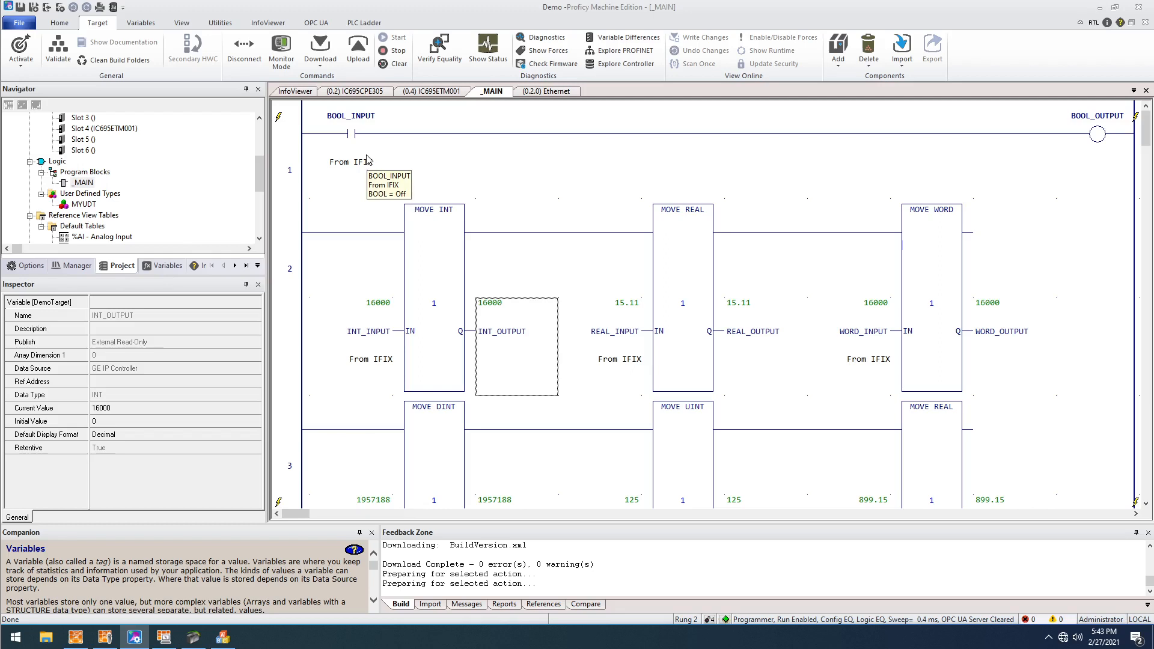
left_click(367, 164)
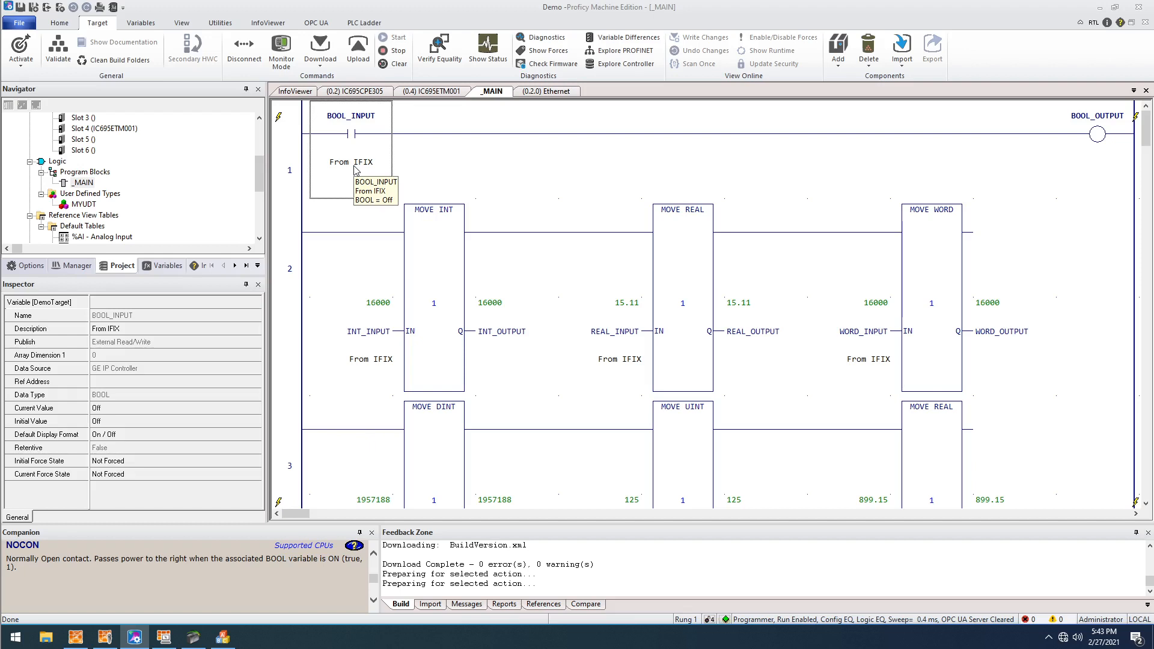
left_click(492, 339)
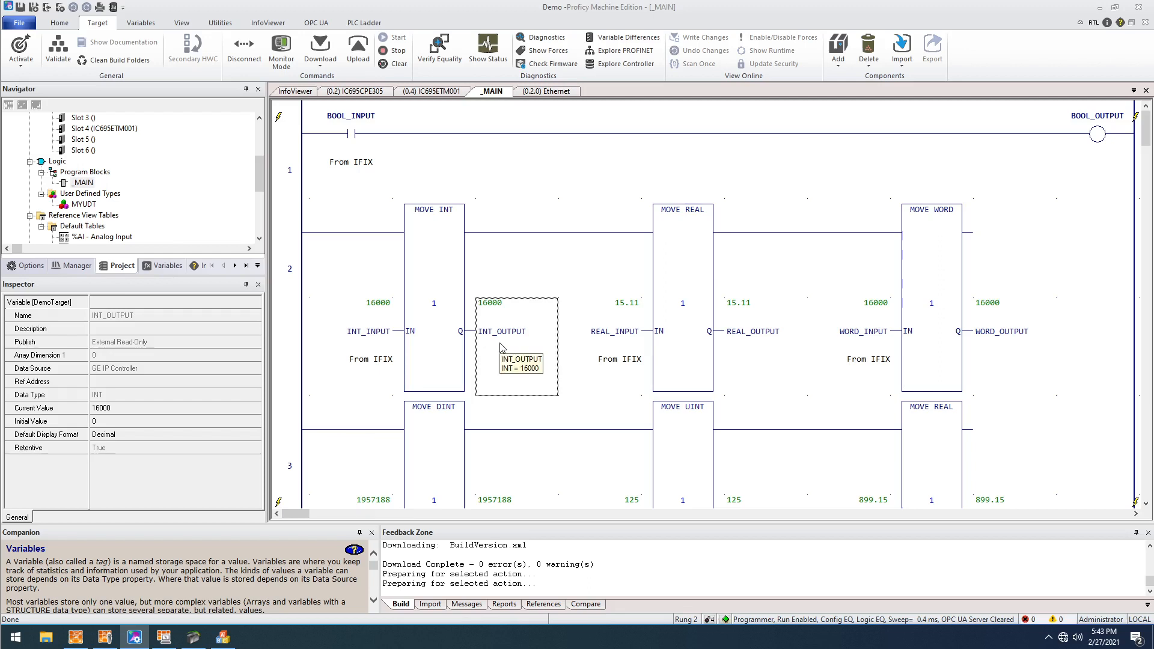
left_click(357, 134)
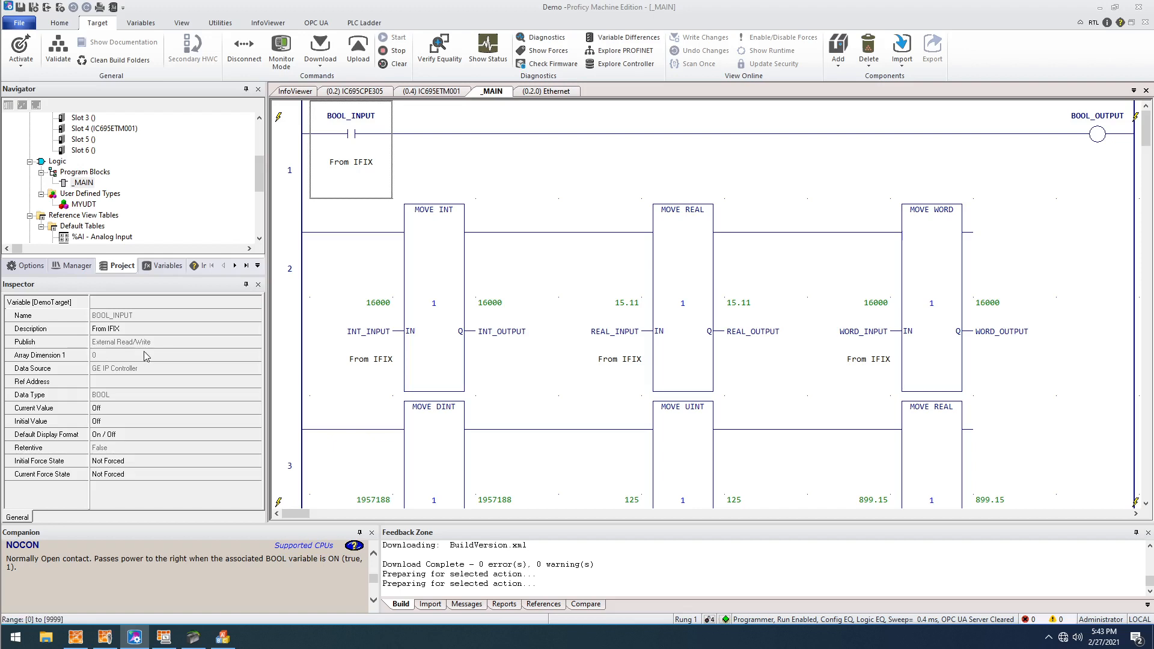
left_click(496, 352)
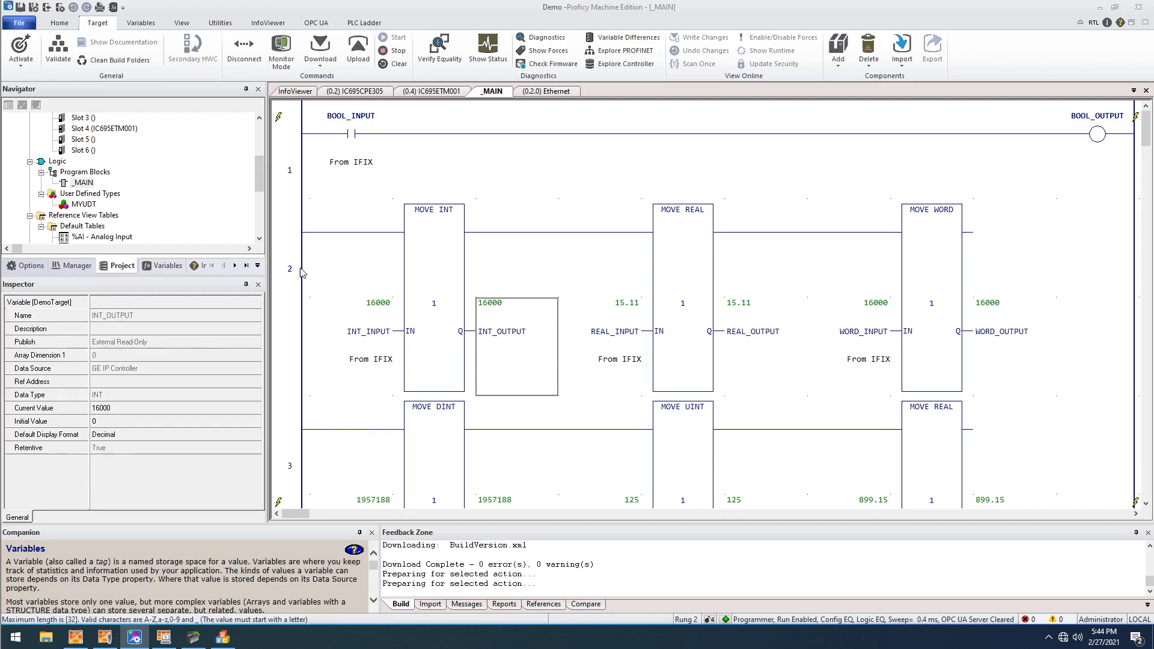
left_click(362, 183)
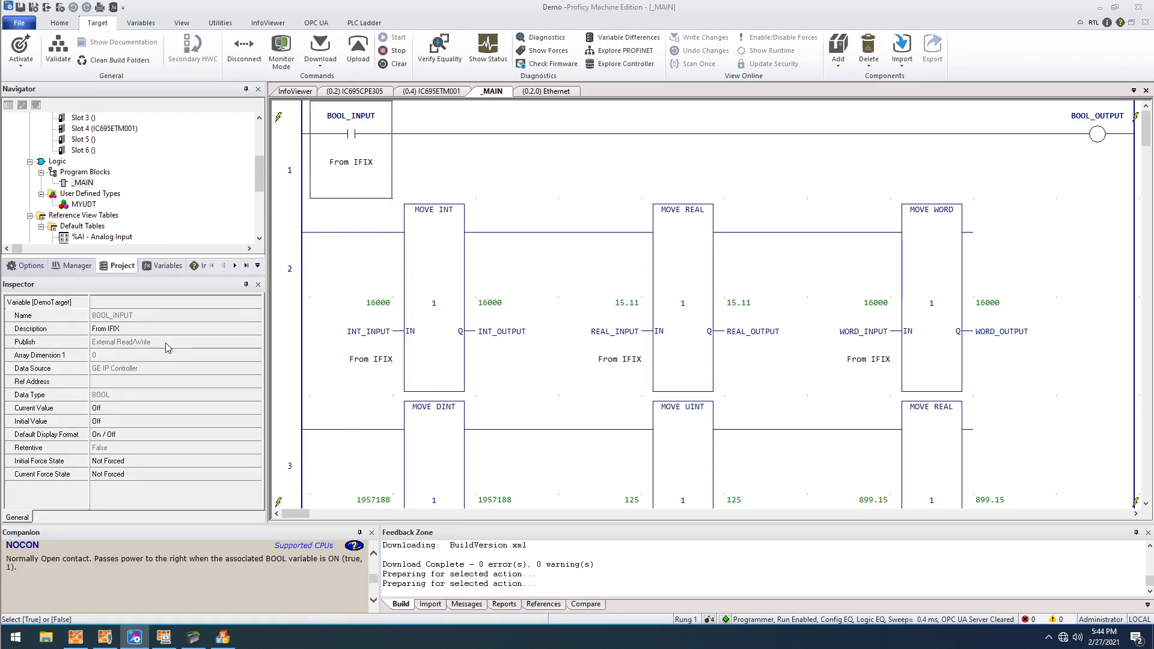
left_click(497, 339)
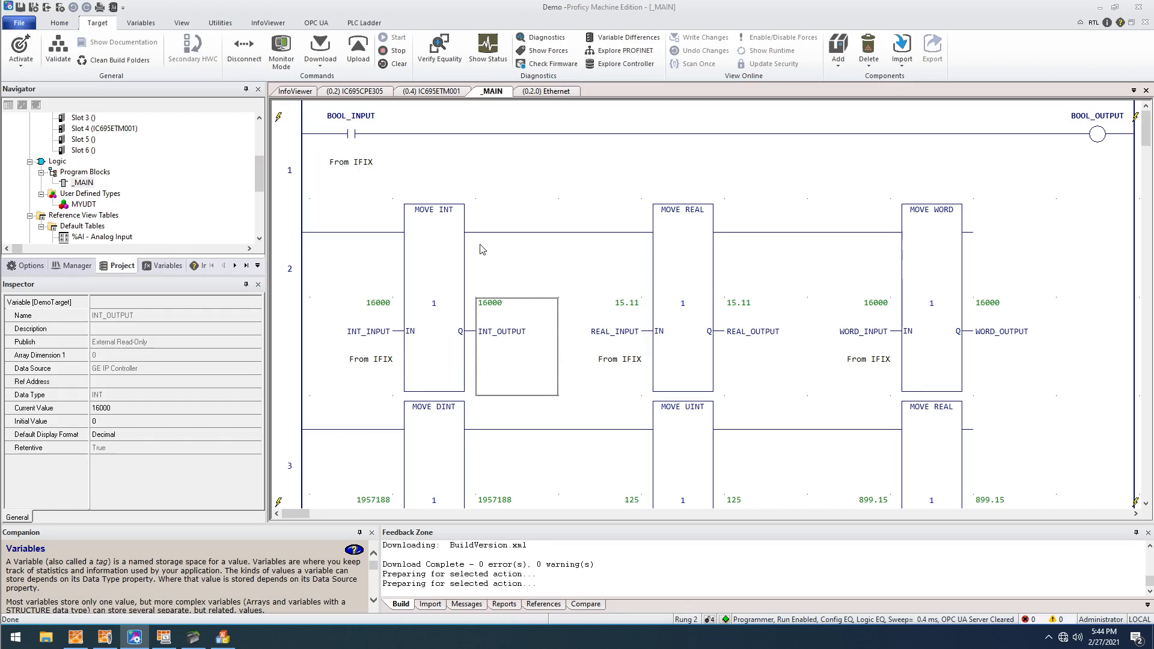
- Inspect the remaining input variables in rungs 2 to 4, including the reference addresses of REGISTER_INPUT and CONTACT_INPUT
scroll(481, 250, "down", 1)
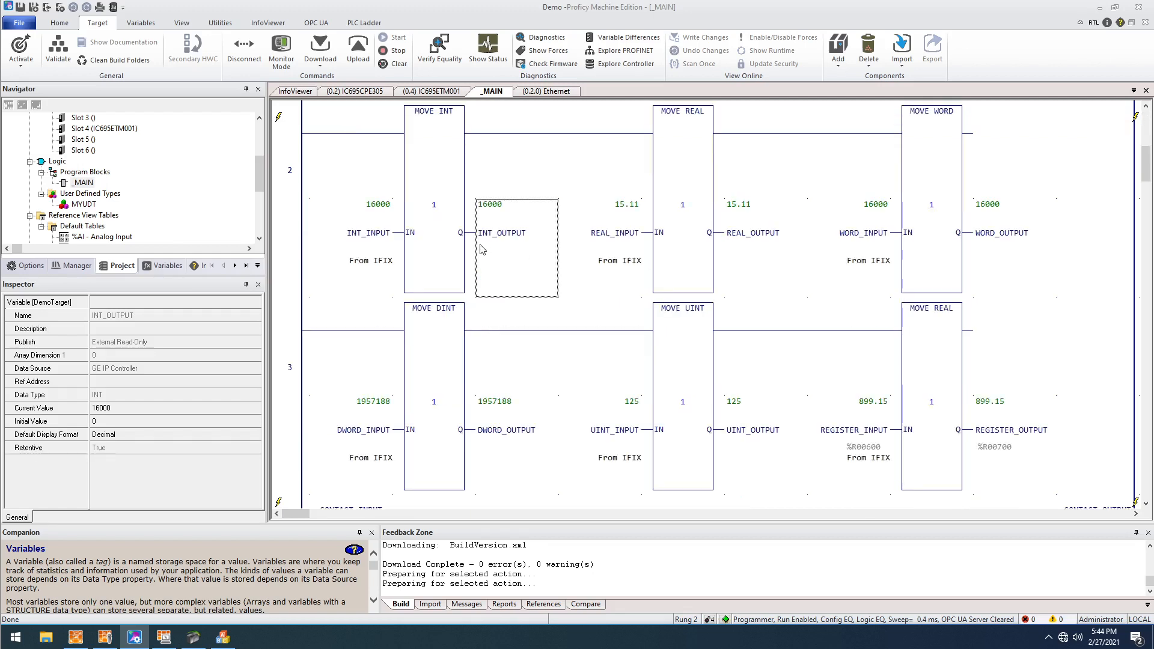
left_click(625, 266)
left_click(843, 279)
left_click(367, 472)
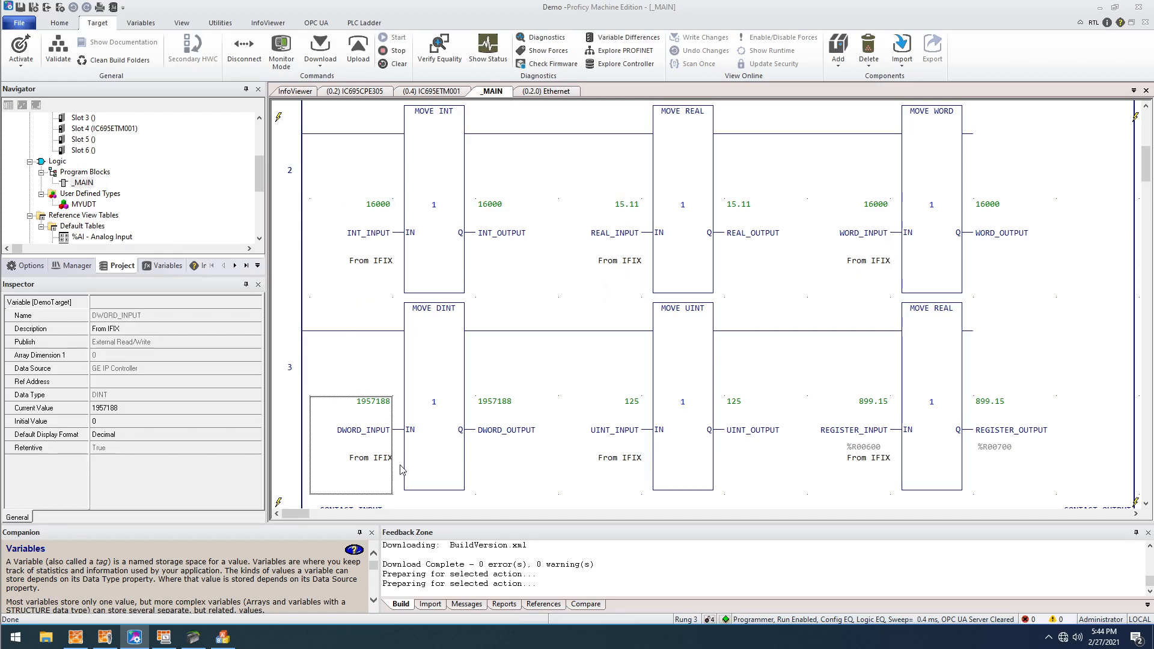
left_click(586, 475)
left_click(852, 471)
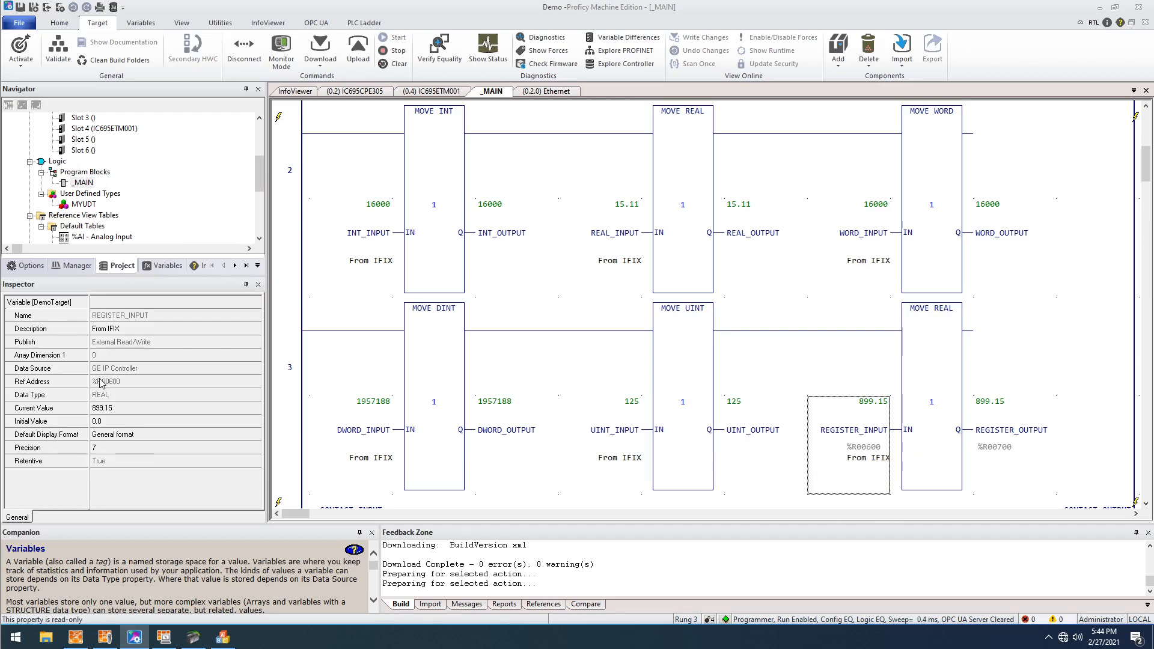
scroll(350, 359, "down", 3)
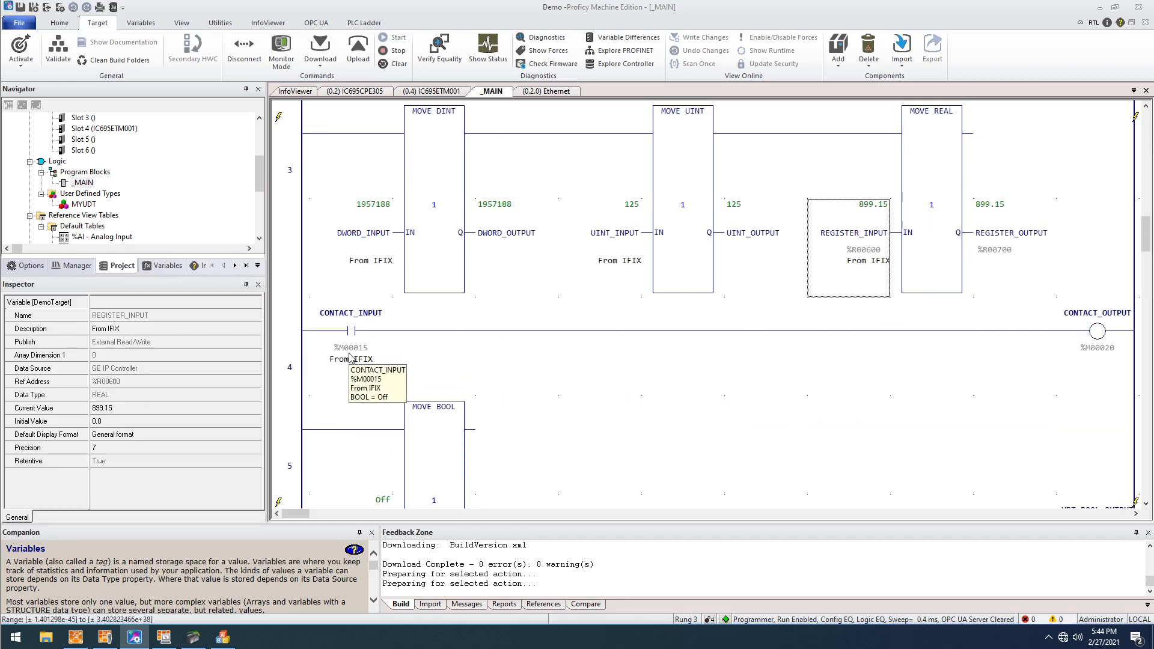
left_click(351, 359)
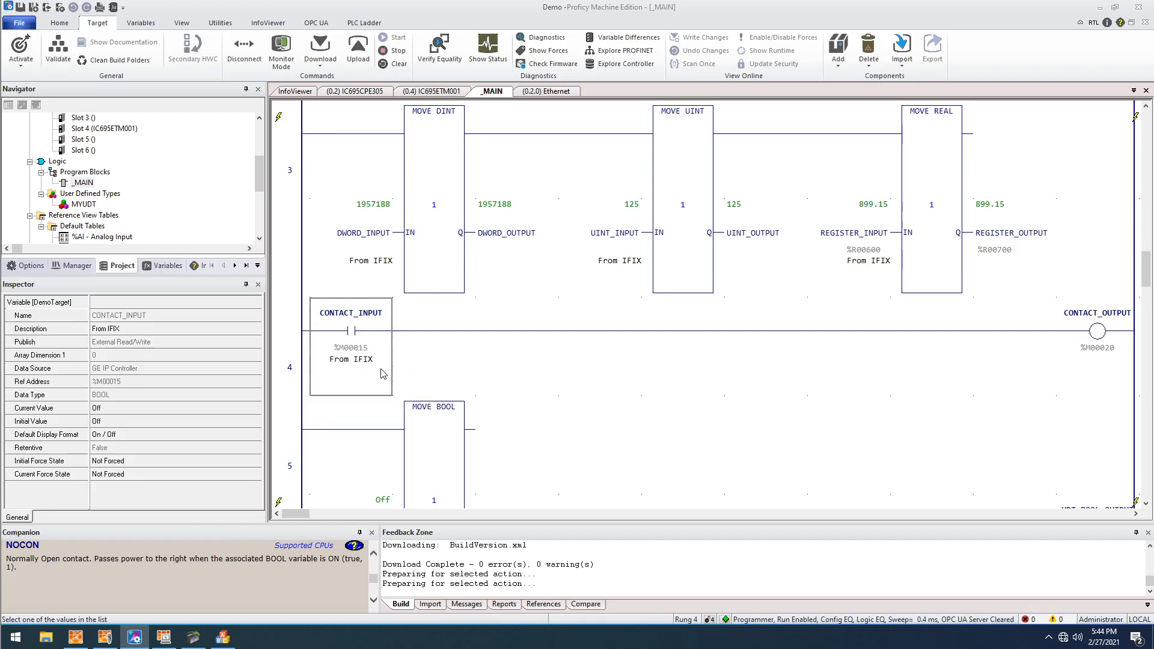
- Inspect UDT_INPUT.MEMBER1 in rung 5 and check the parent UDT_INPUT's properties in the variable list
scroll(387, 373, "down", 3)
left_click(375, 190)
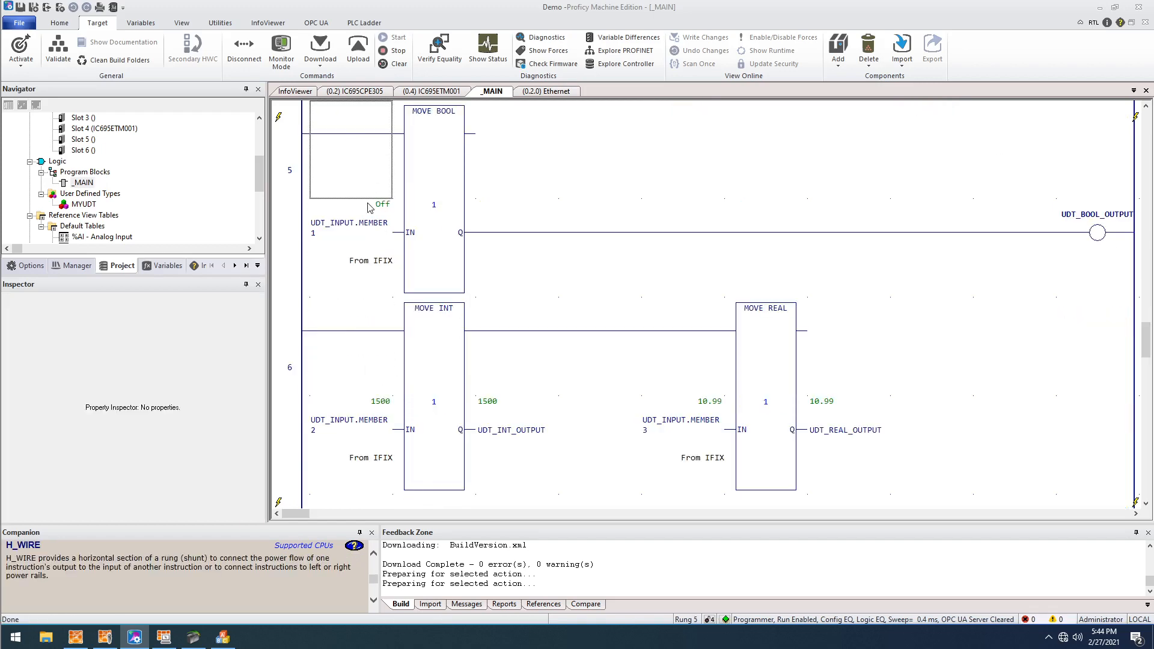
left_click(352, 270)
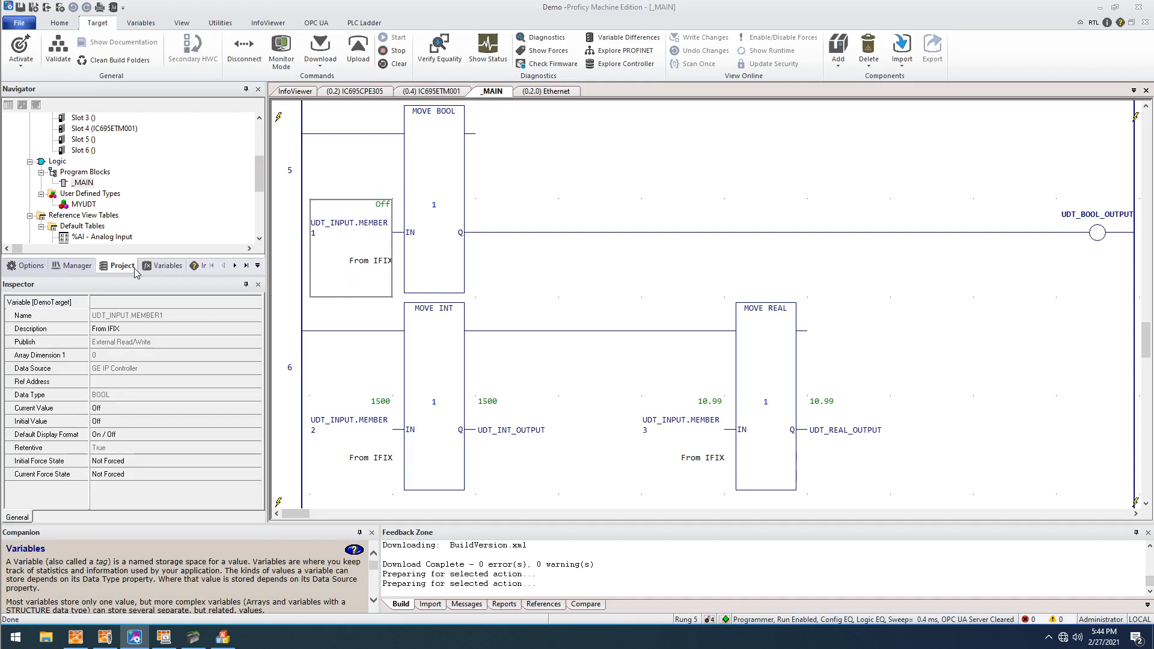
left_click(157, 266)
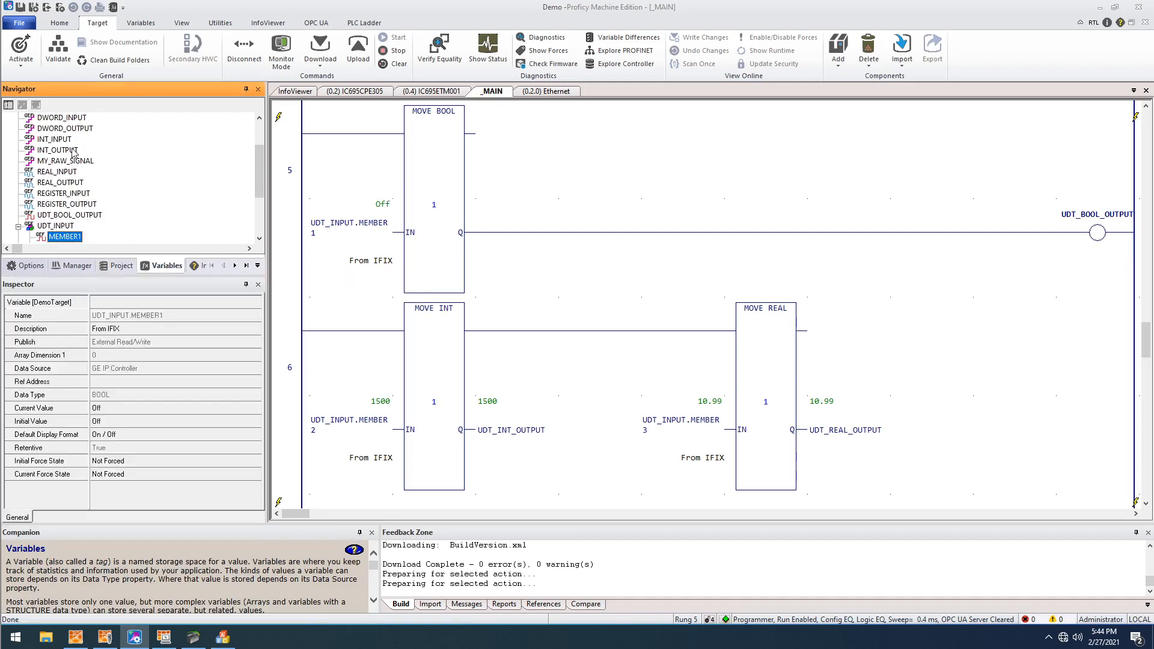
left_click(64, 228)
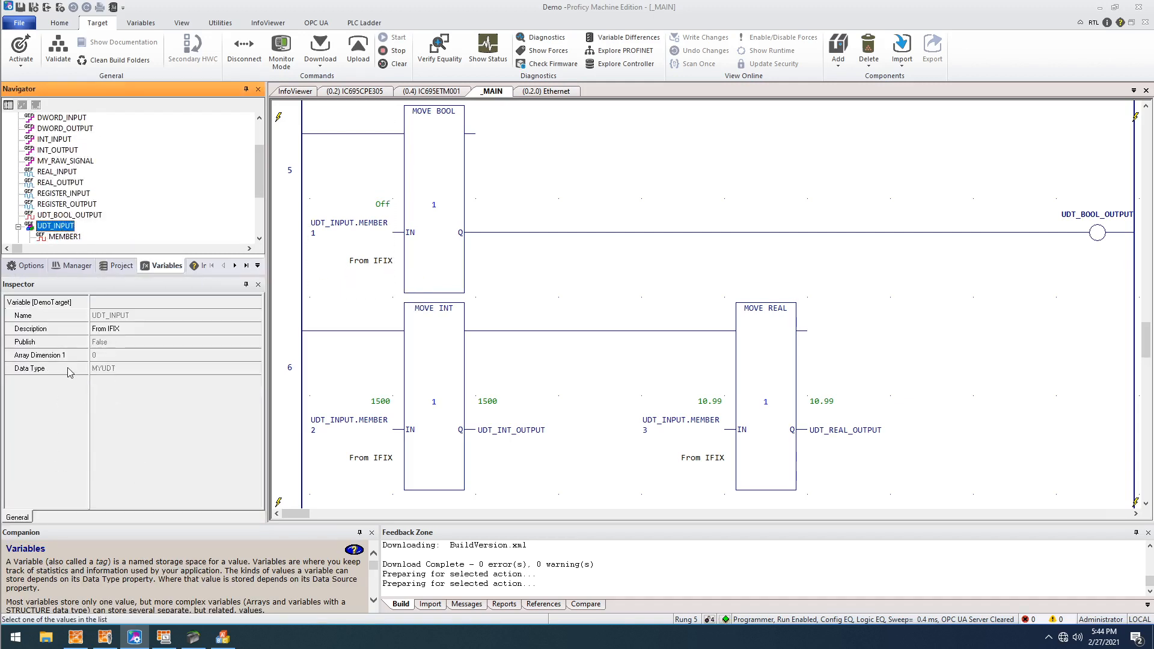
- Inspect the properties of UDT_INPUT's MEMBER1, MEMBER2 and MEMBER3 and review the ladder rungs that use the iFIX input variables
left_click(80, 239)
scroll(83, 243, "down", 2)
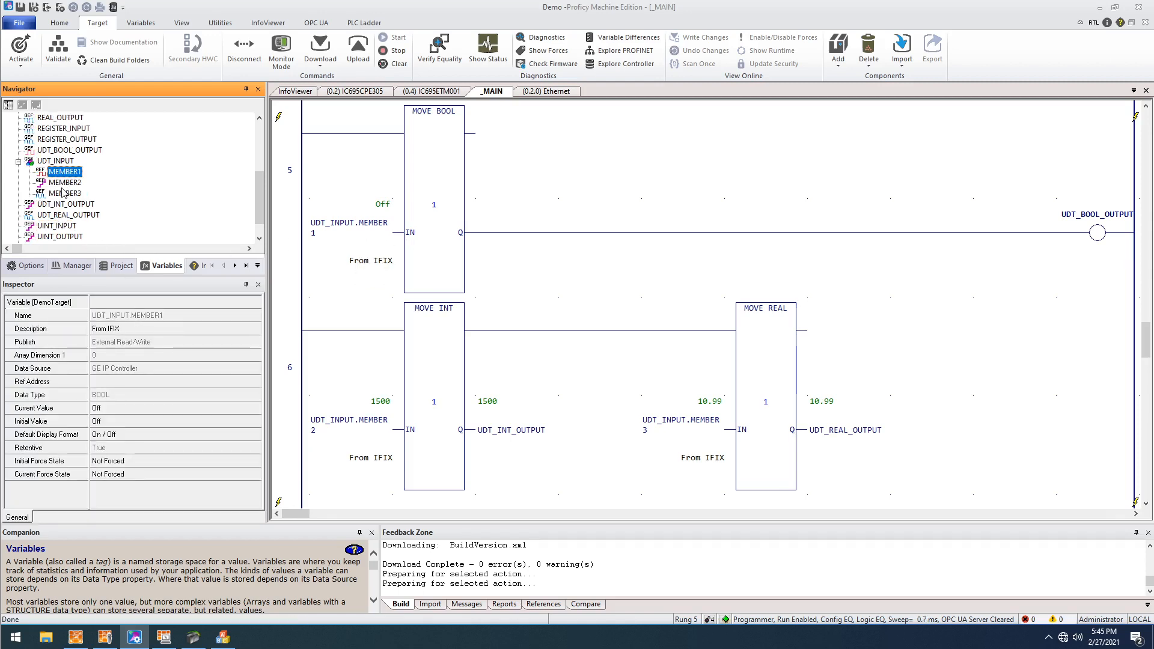
left_click(62, 182)
left_click(60, 193)
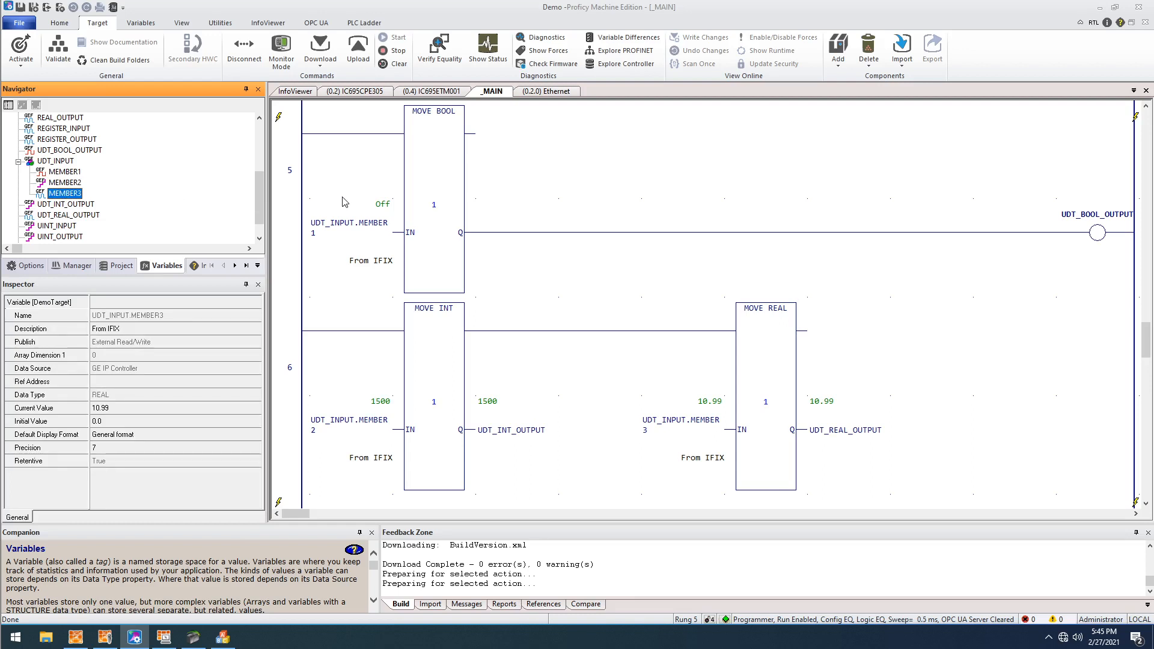
left_click(370, 173)
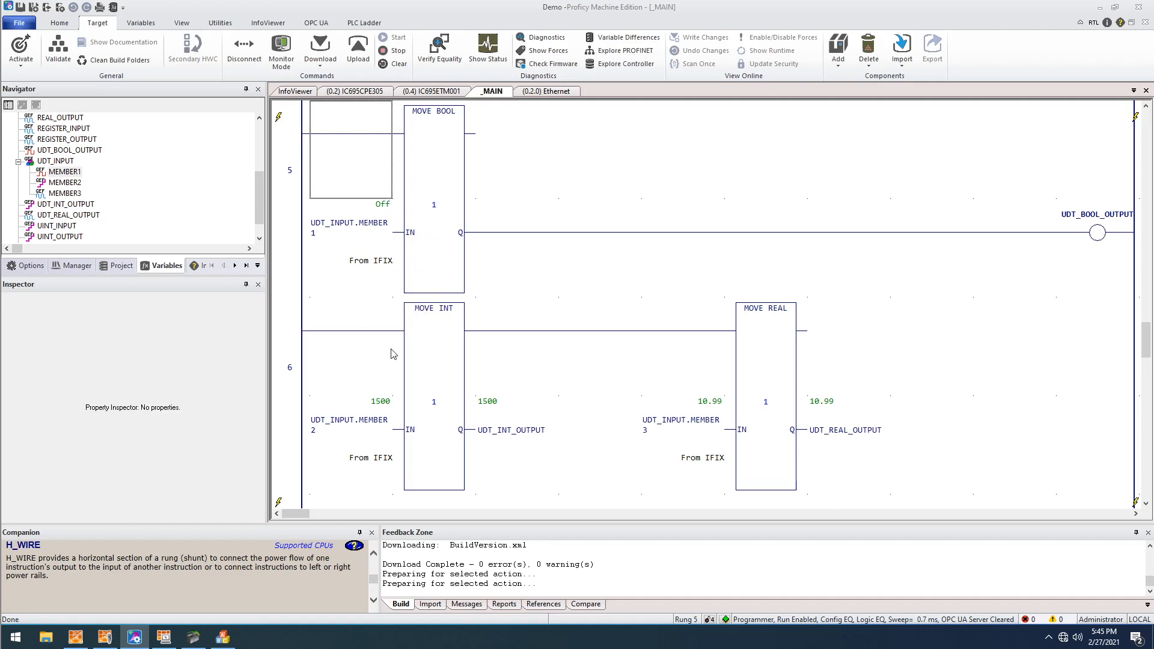
scroll(669, 335, "up", 10)
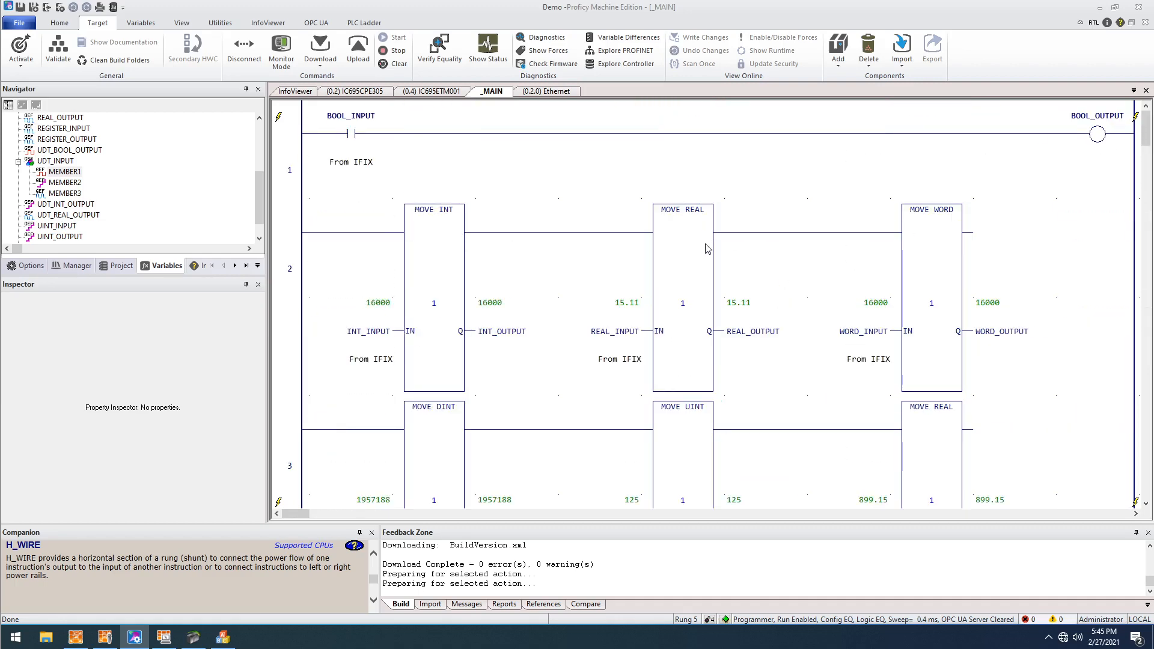
scroll(565, 183, "down", 5)
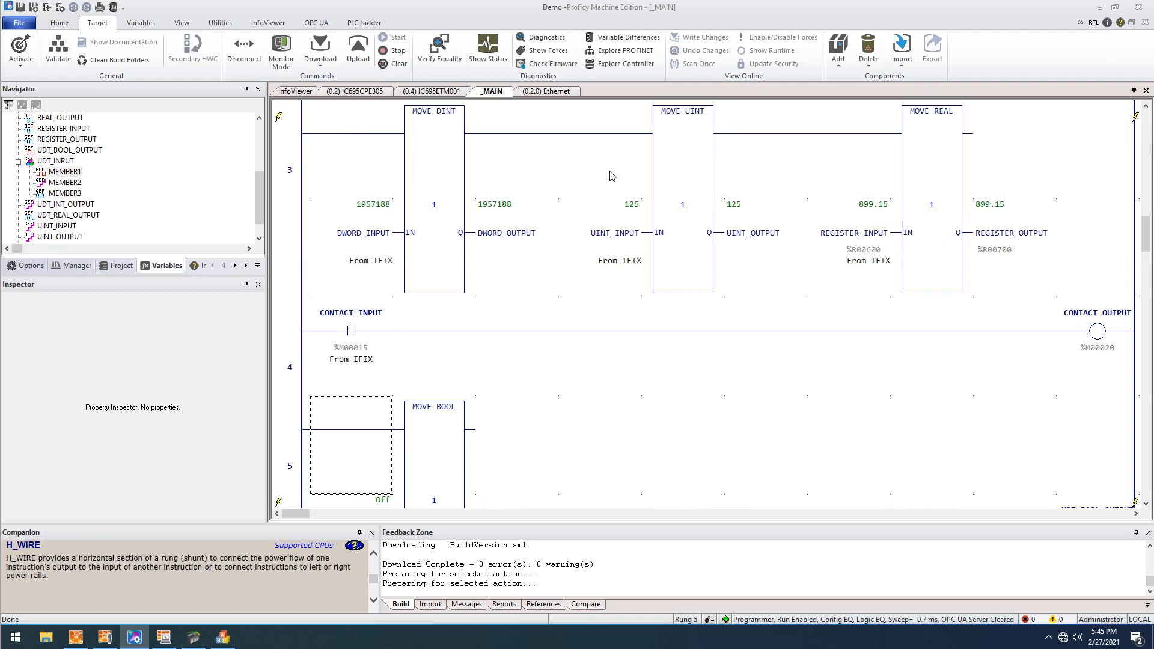
- Switch to the iFIX Database Manager and examine the block type assigned to each tag in the SCADA database
left_click(1098, 8)
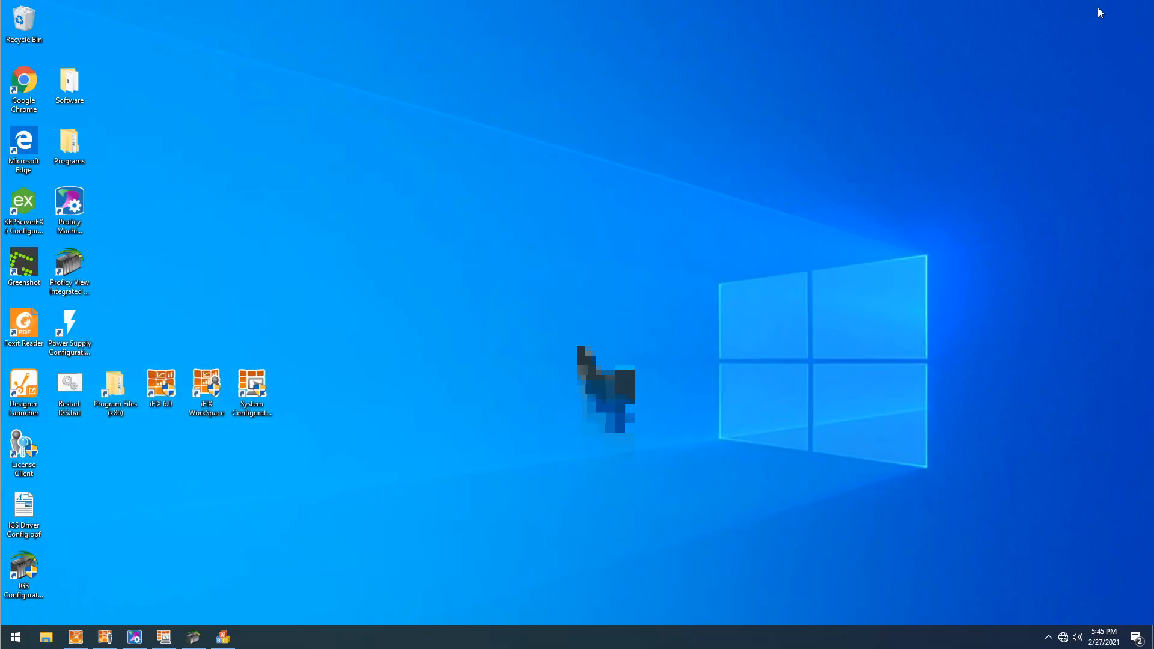
left_click(223, 637)
left_click_drag(423, 140, 445, 80)
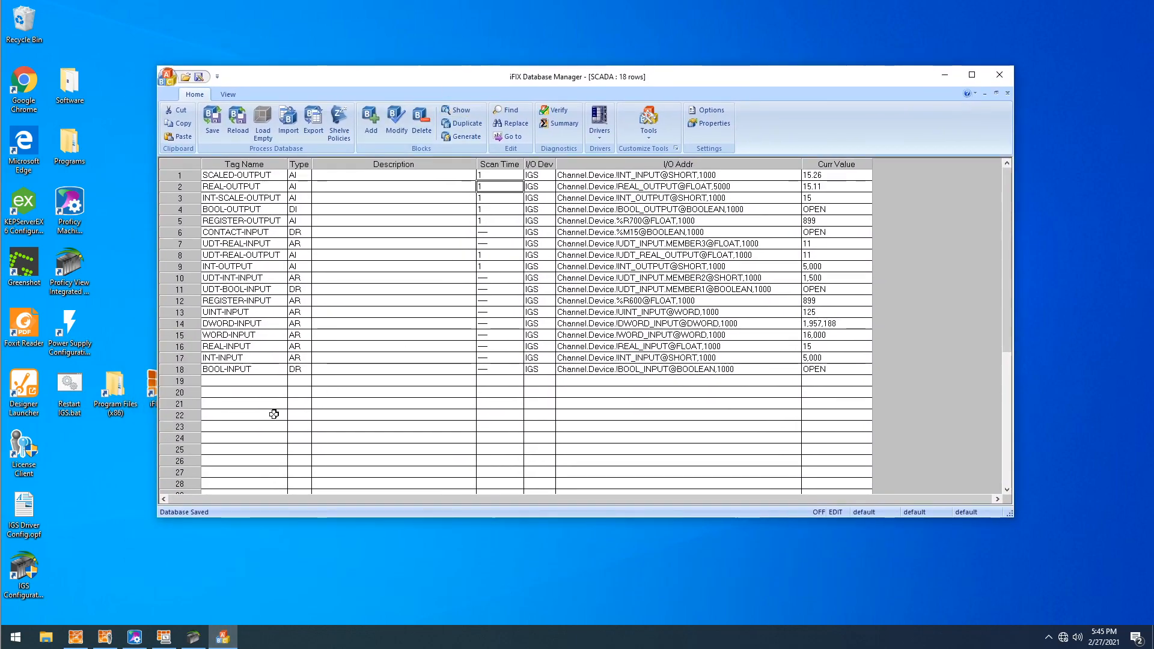
left_click_drag(293, 414, 298, 174)
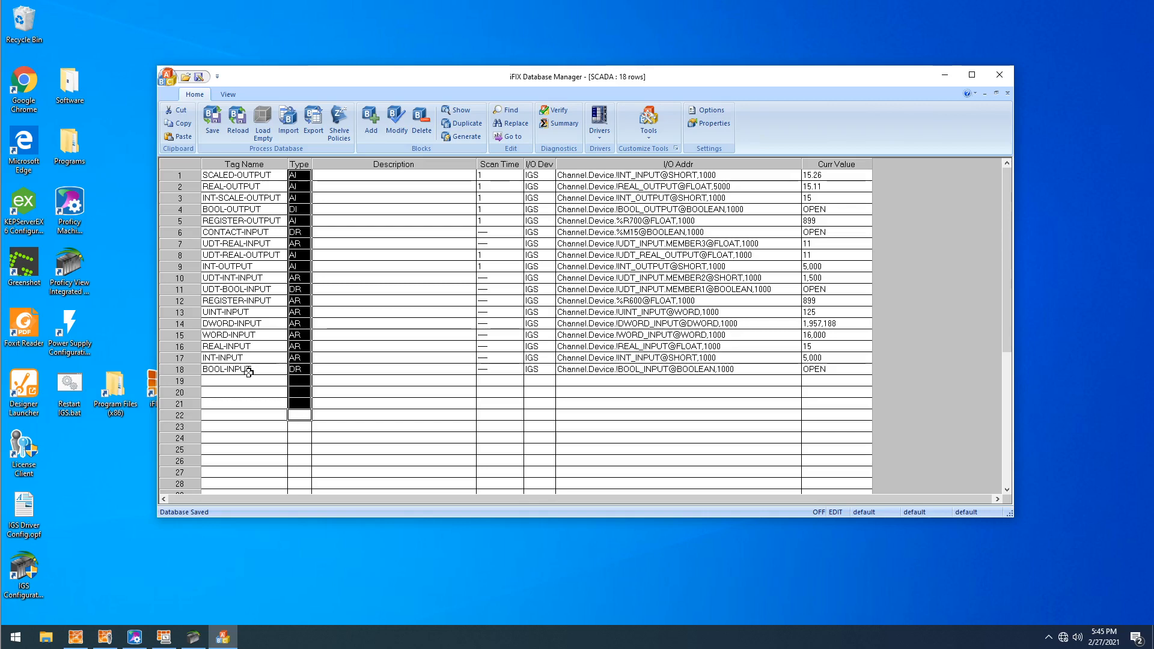
left_click(360, 220)
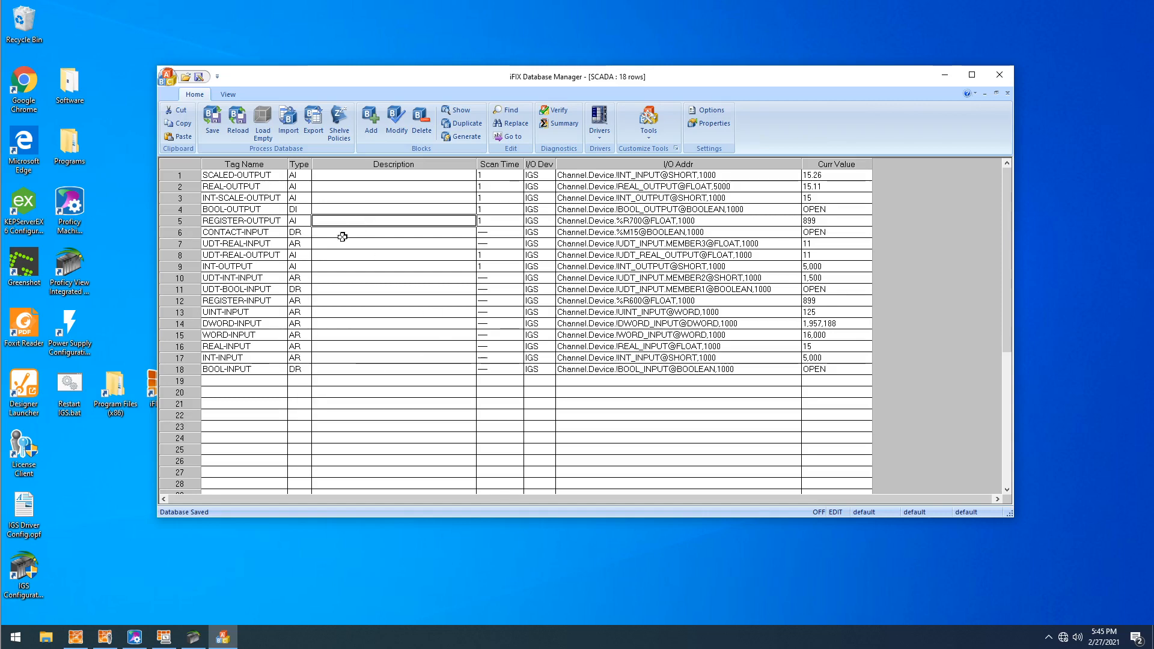
left_click_drag(258, 176, 299, 174)
left_click(299, 379)
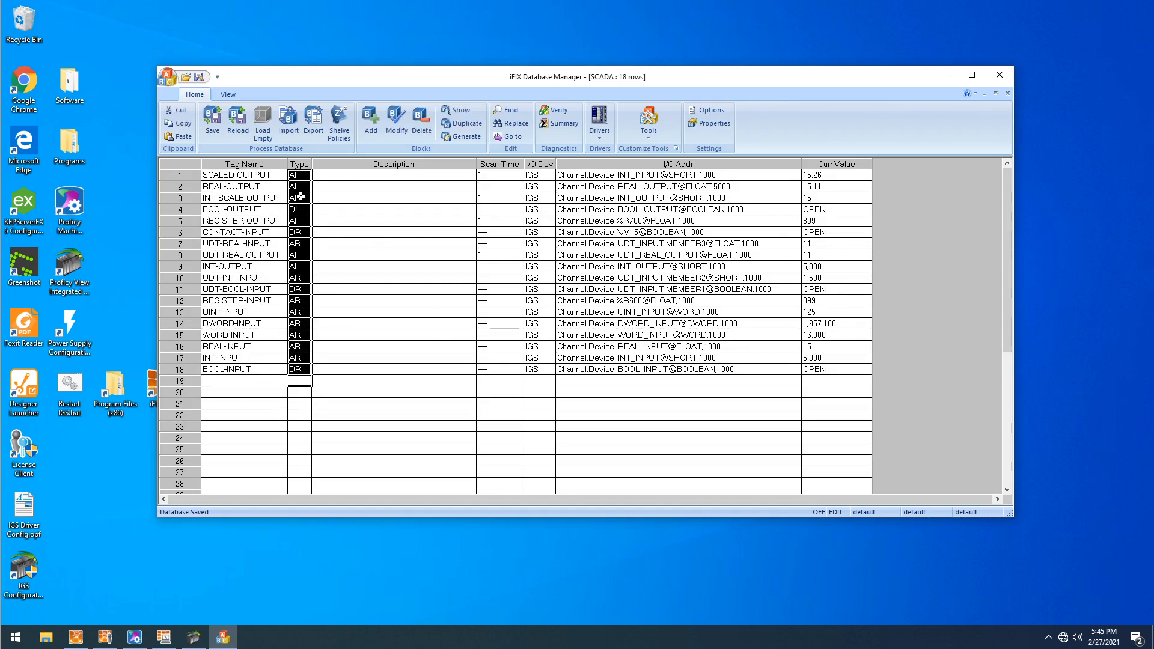
left_click(300, 197)
left_click(297, 164)
left_click(298, 371)
left_click_drag(298, 381, 299, 175)
left_click(348, 221)
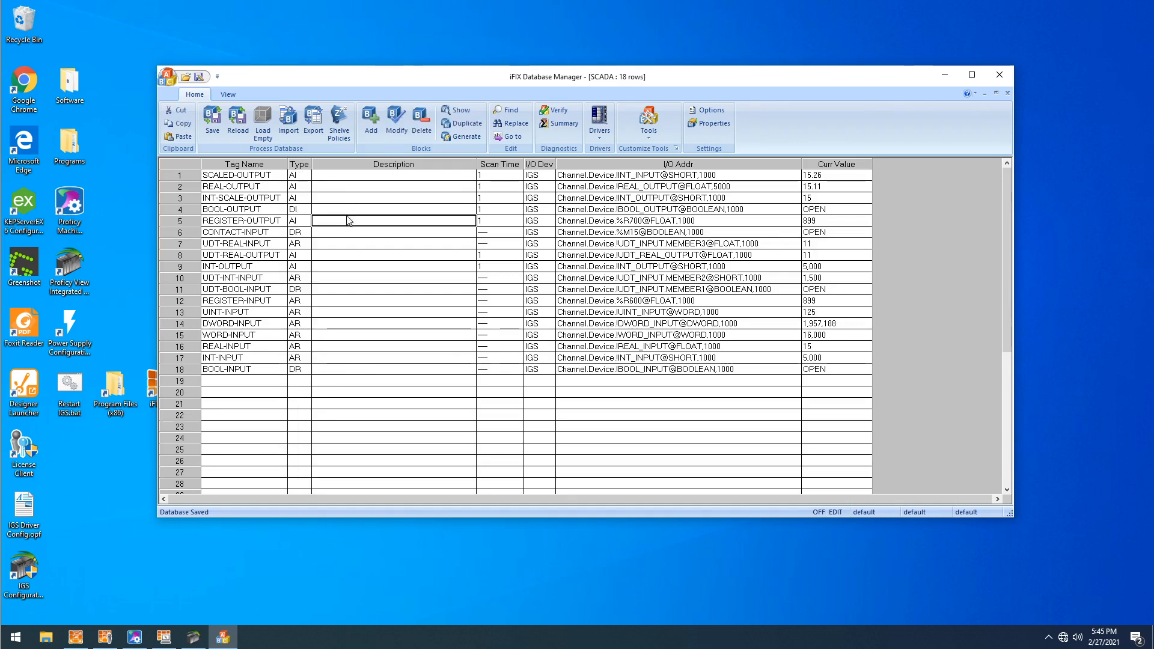
- Examine the Analog Input, Analog Register, Digital Input and Digital Register block types available for new blocks, without adding one
left_click(373, 138)
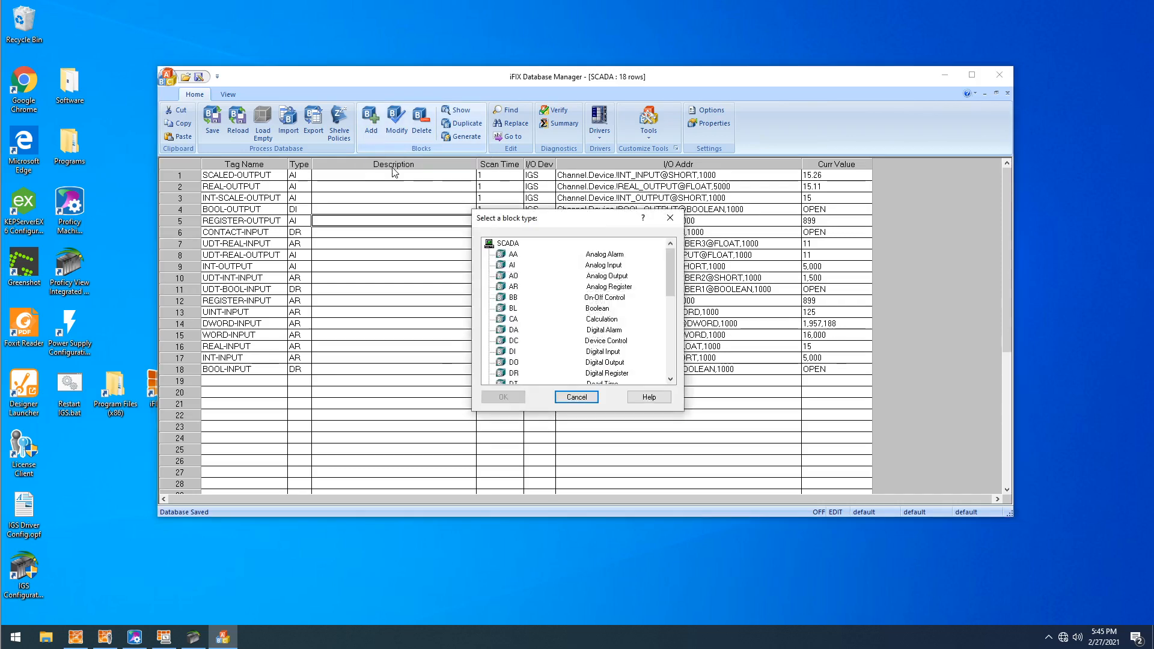
mouse_move(676, 276)
left_mouse_down()
mouse_move(669, 333)
mouse_move(670, 273)
left_mouse_up()
left_click(512, 265)
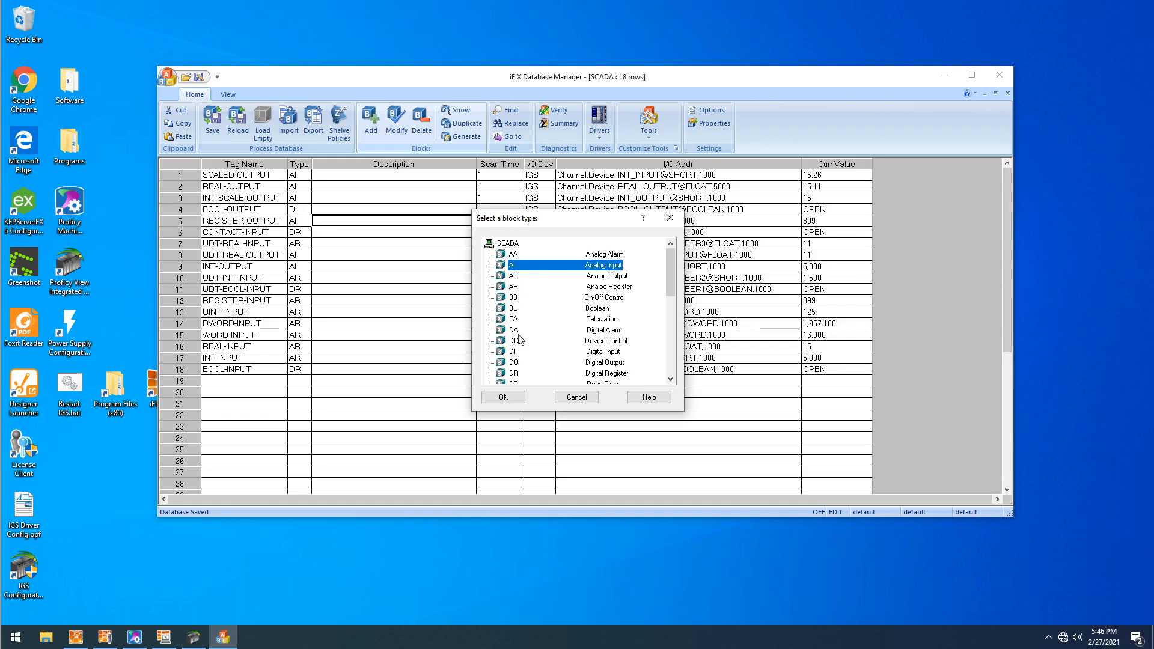
scroll(529, 338, "down", 1)
scroll(541, 337, "up", 1)
left_click(527, 287)
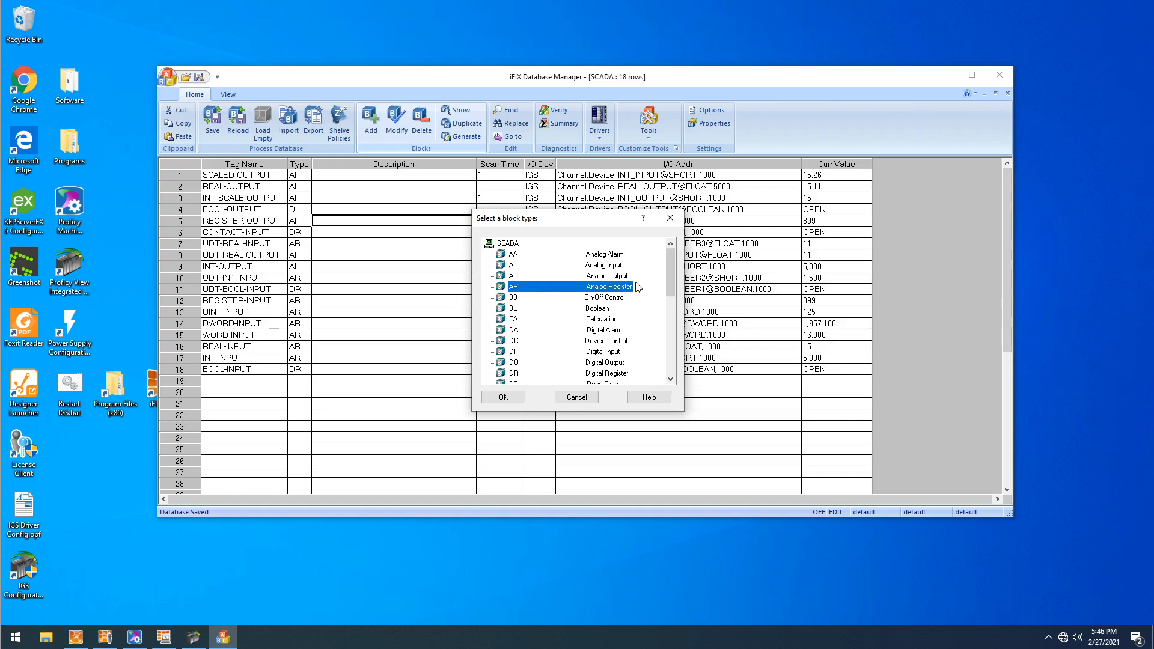
scroll(484, 323, "down", 1)
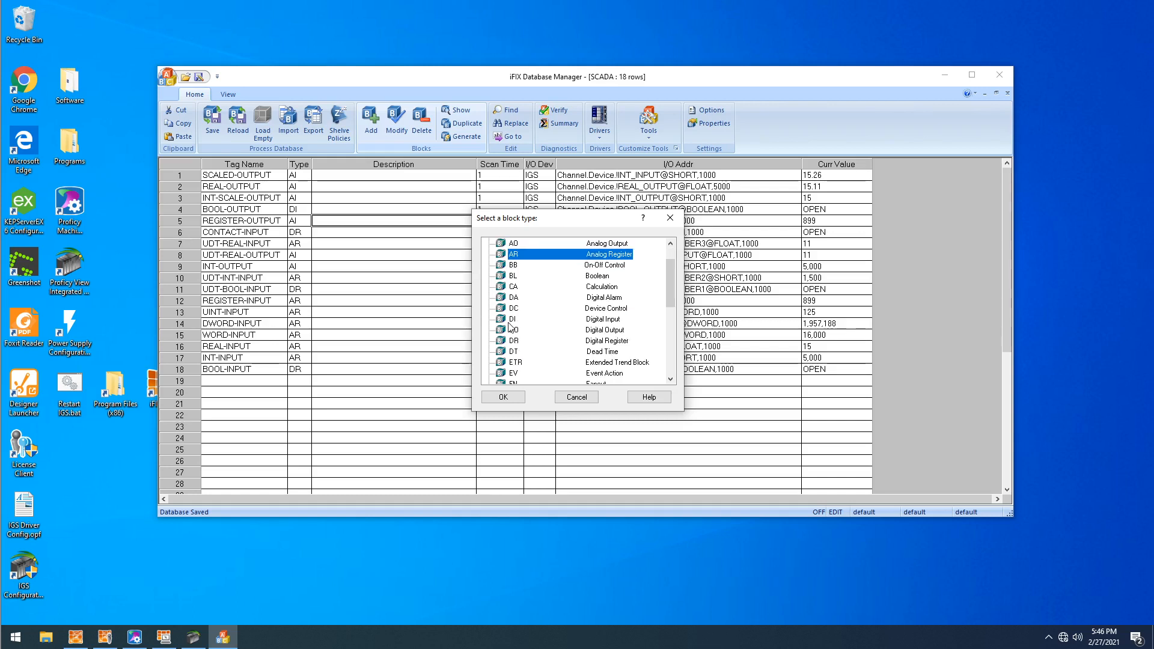
left_click(515, 321)
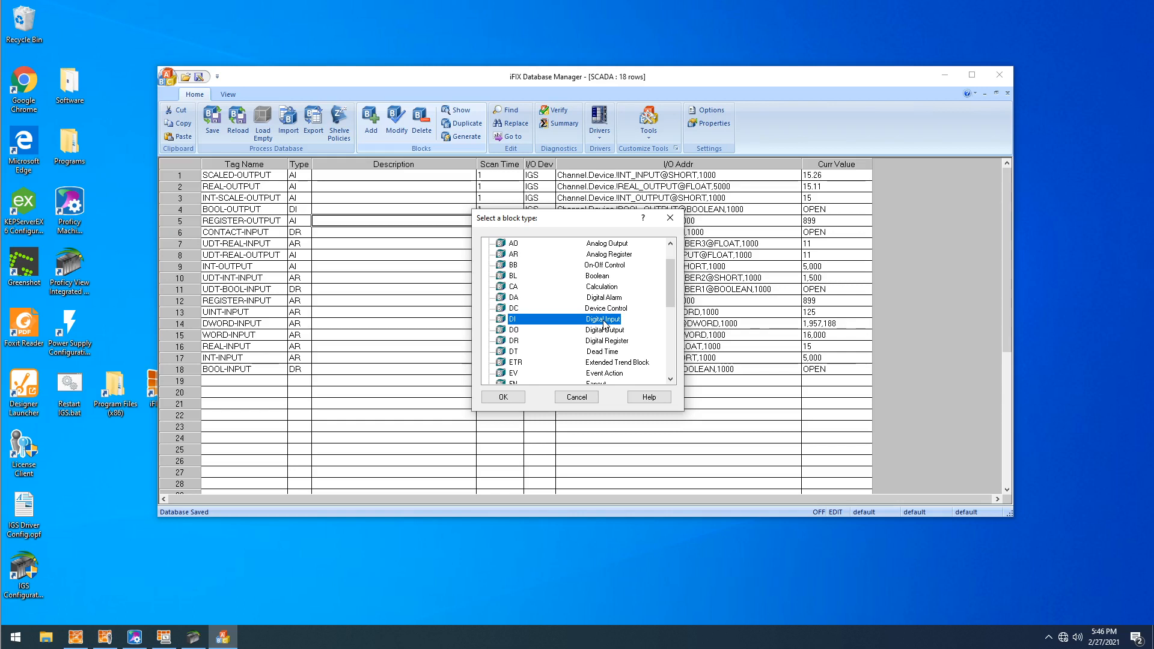
left_click(515, 341)
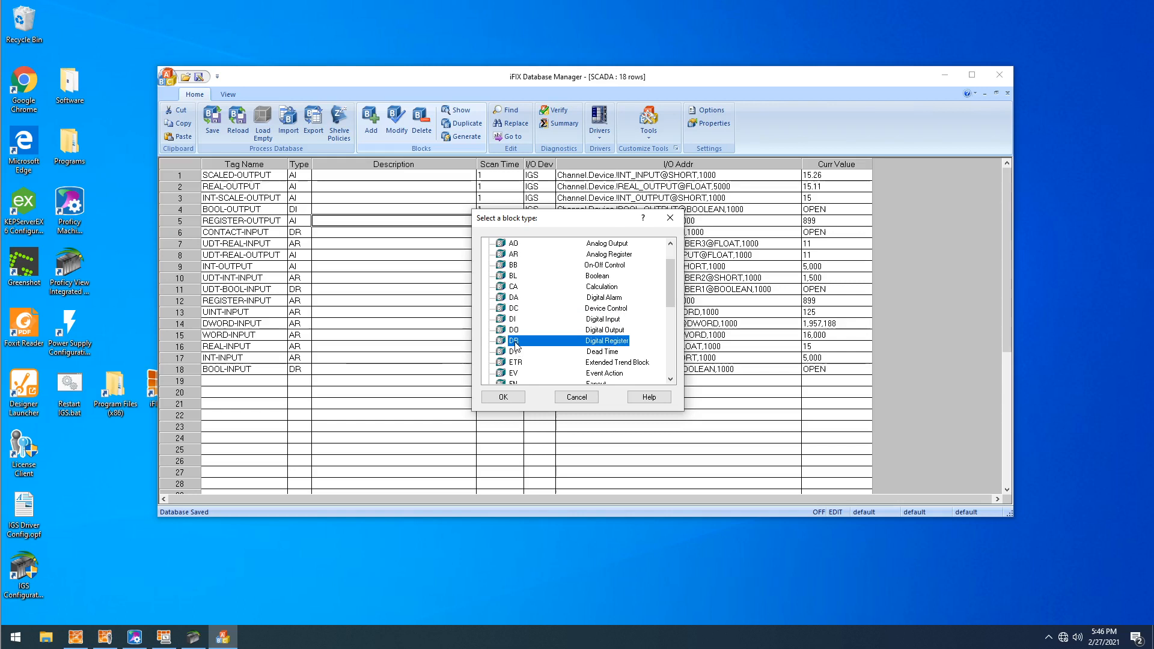
left_click(575, 399)
left_click_drag(303, 389, 300, 300)
left_click(437, 232)
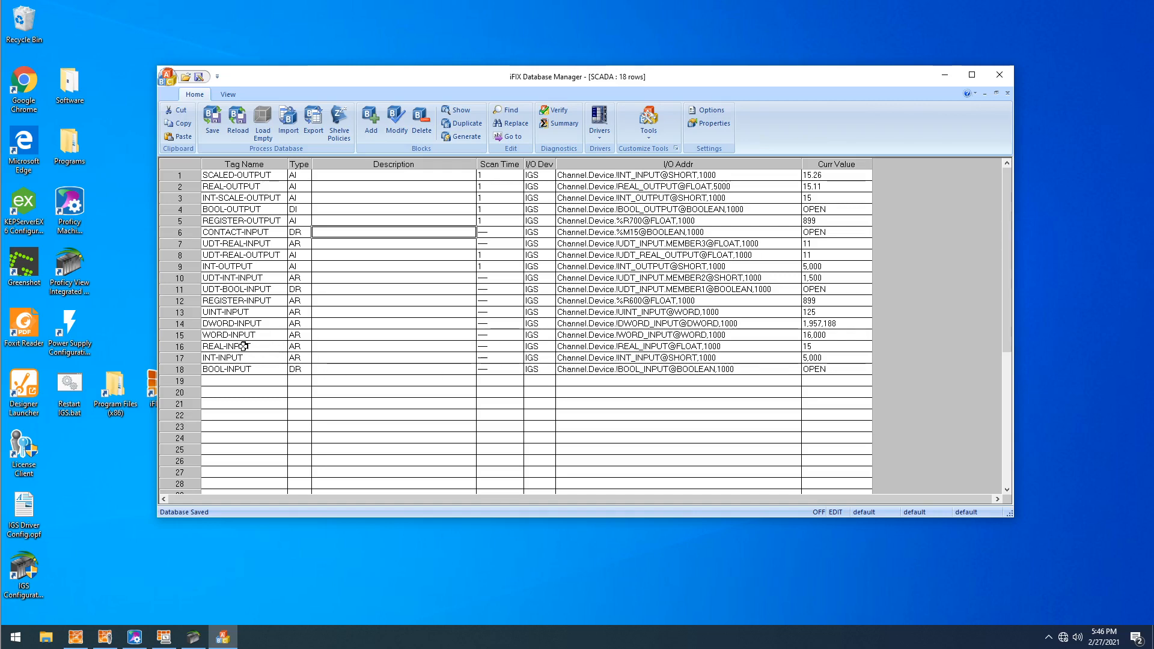
- Open the BOOL-INPUT digital register block and reselect IGS Industrial Gateway Server 7.68 as its driver
double_click(236, 369)
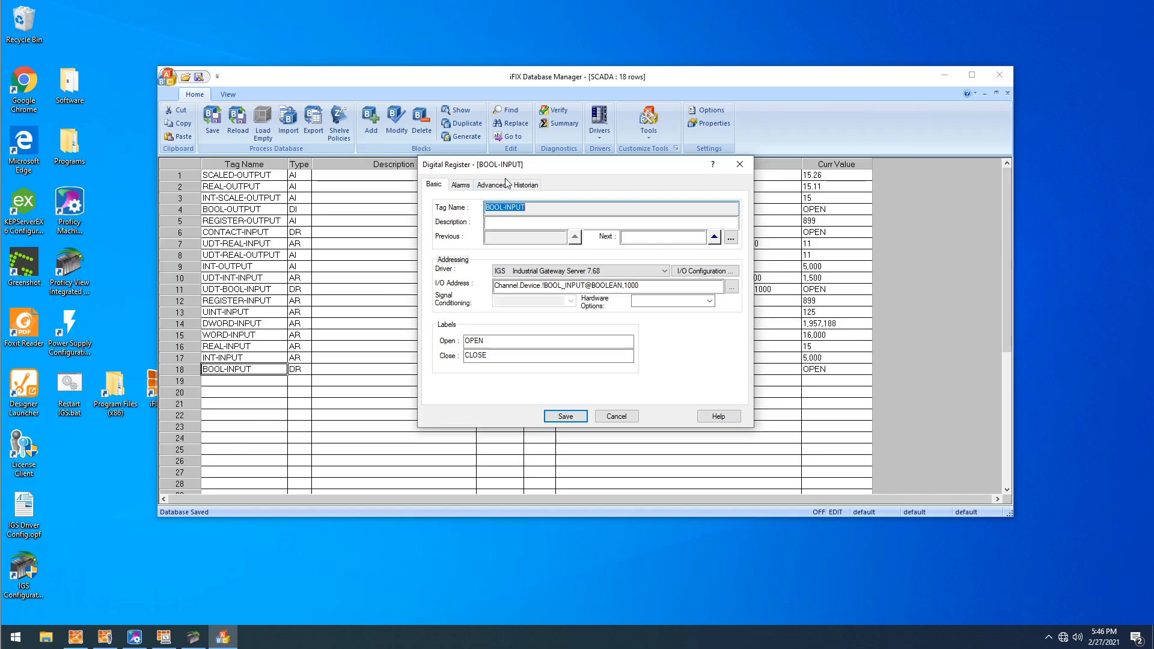
left_click_drag(507, 172, 459, 175)
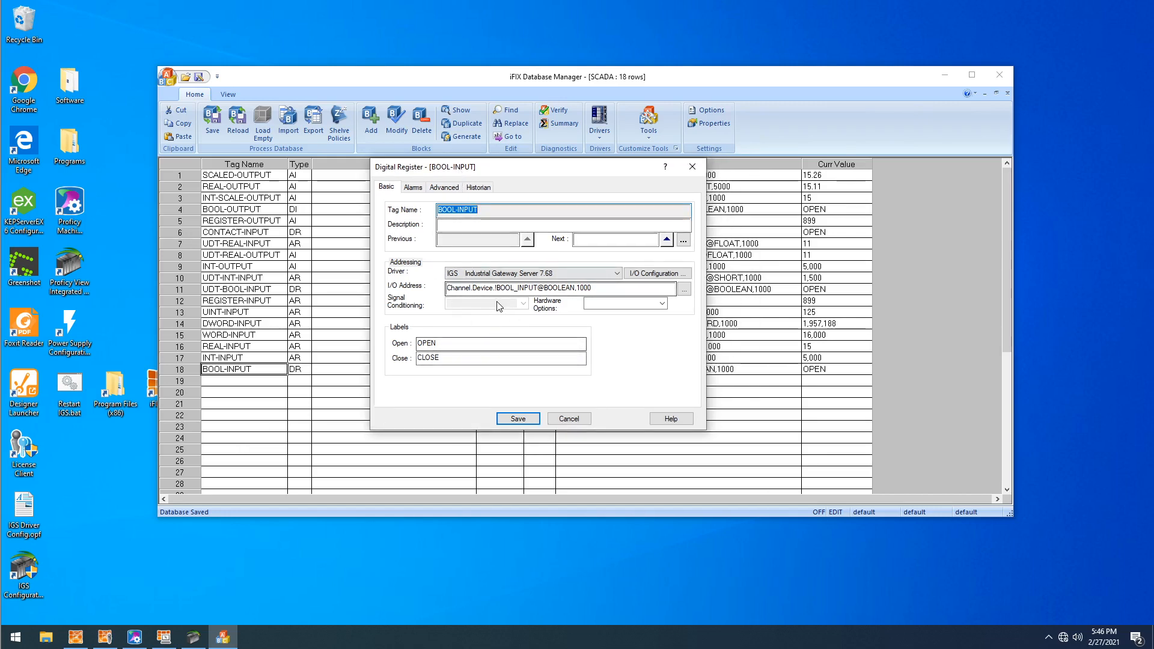
left_click(469, 289)
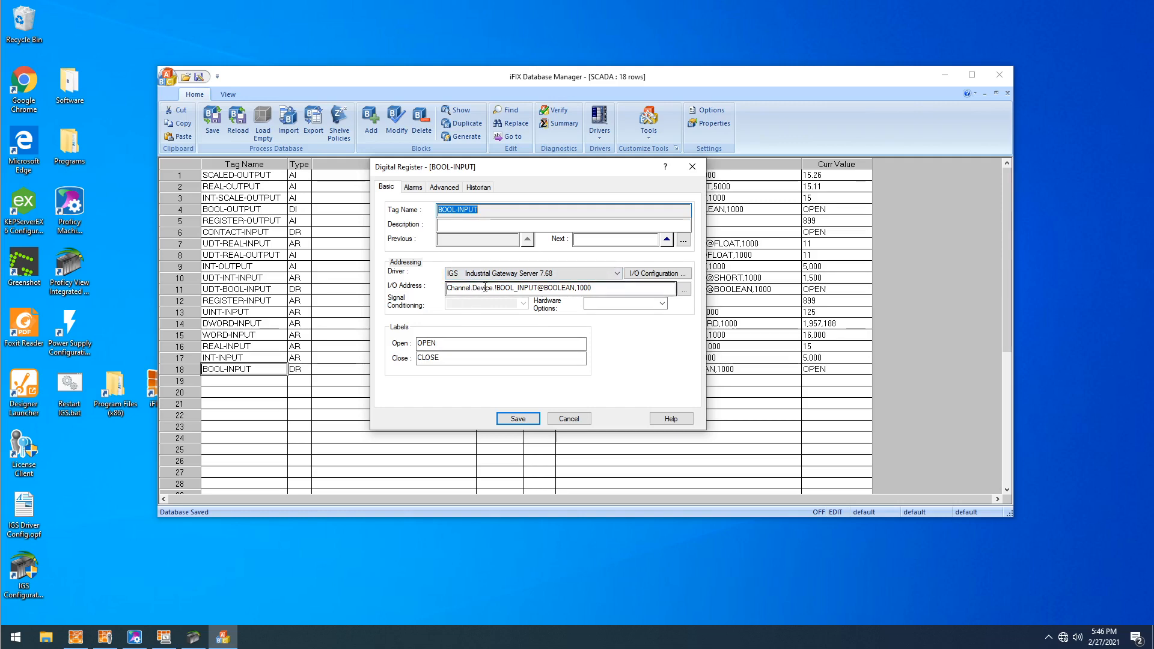
left_click(546, 274)
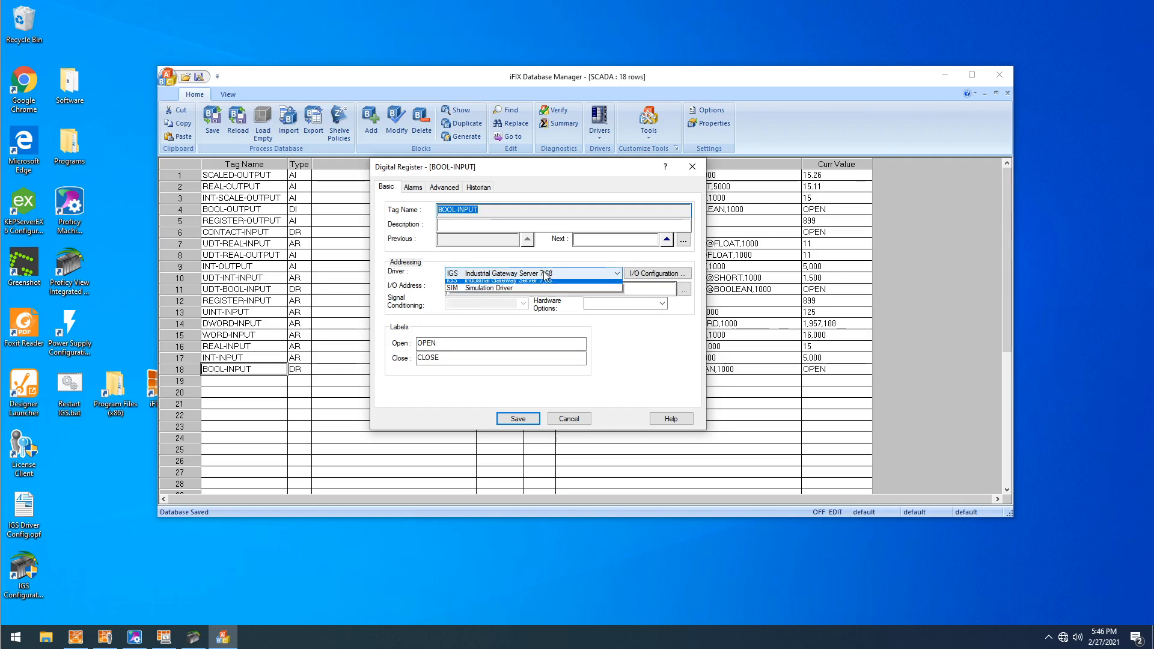
left_click(498, 286)
left_click(481, 274)
left_click(475, 282)
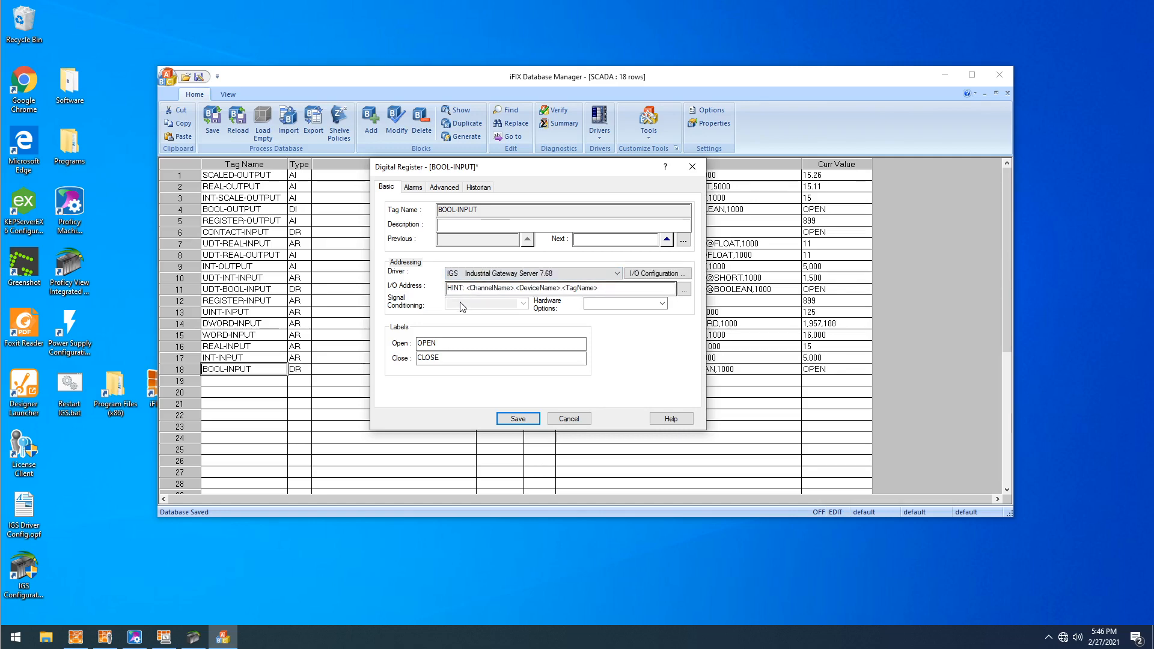
- Try the partial I/O address "Channel." for BOOL-INPUT and check the channel and device names in the Industrial Gateway Server configuration
left_click_drag(610, 288, 223, 351)
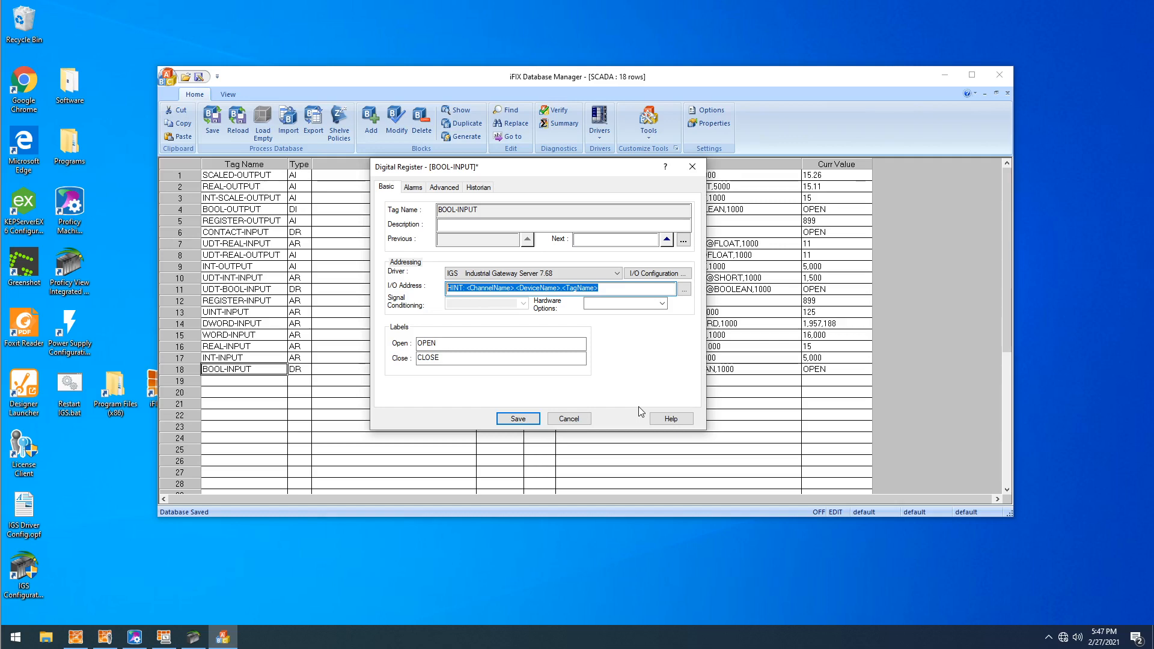
type("Channel.")
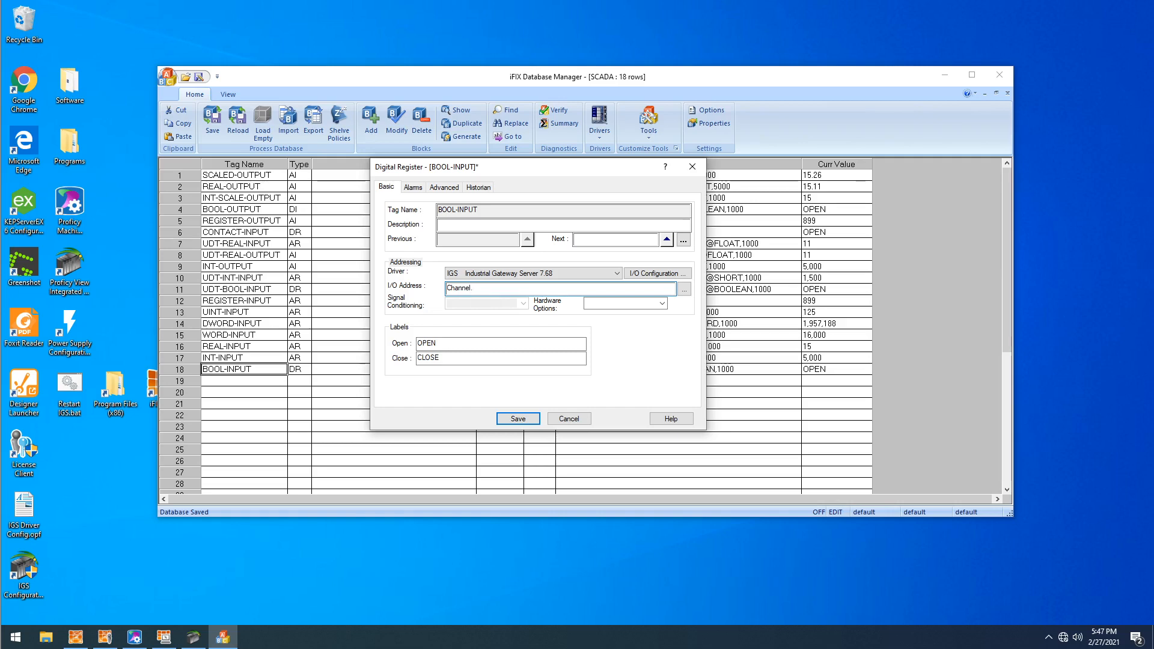
left_click(193, 637)
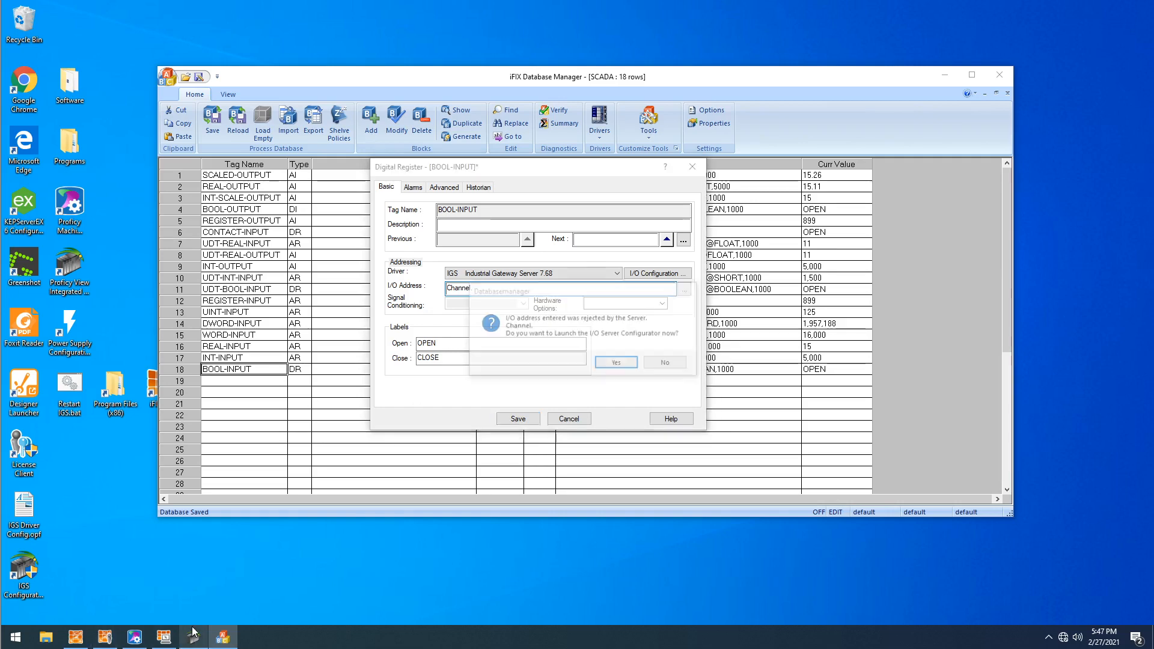
left_click(244, 200)
left_click(251, 210)
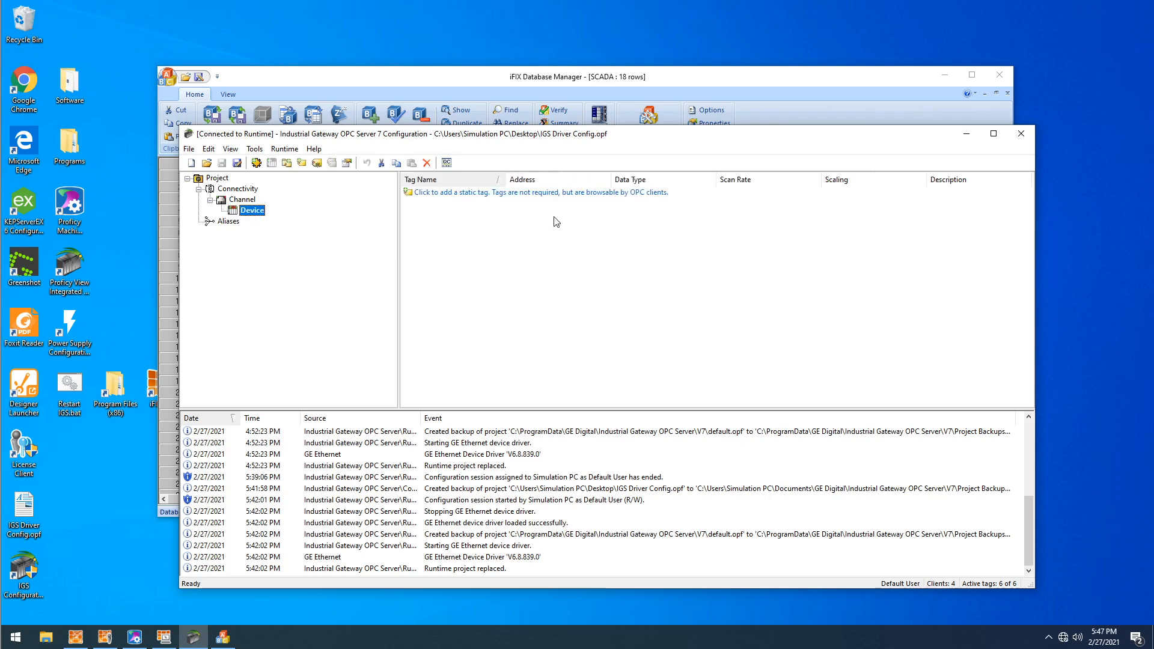
left_click(966, 133)
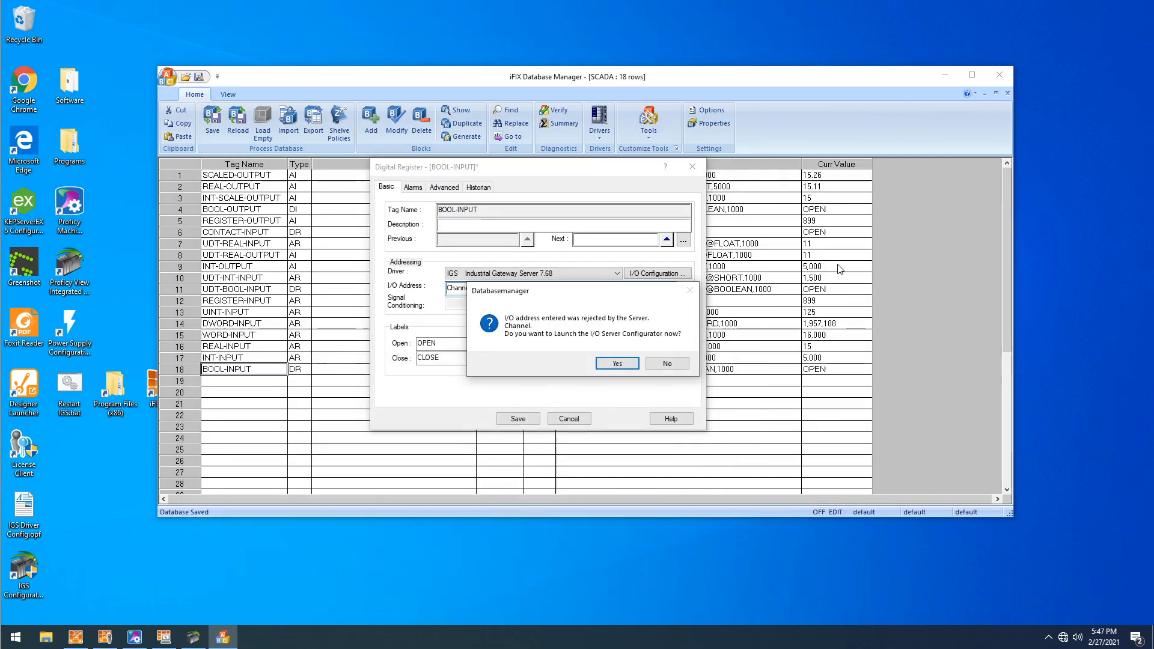
left_click(669, 364)
- Set BOOL-INPUT's I/O address to Channel.Device.!BOOL_INPUT@BOOLEAN,1000 and save the block
left_click_drag(598, 288, 448, 288)
type("Channel.Device")
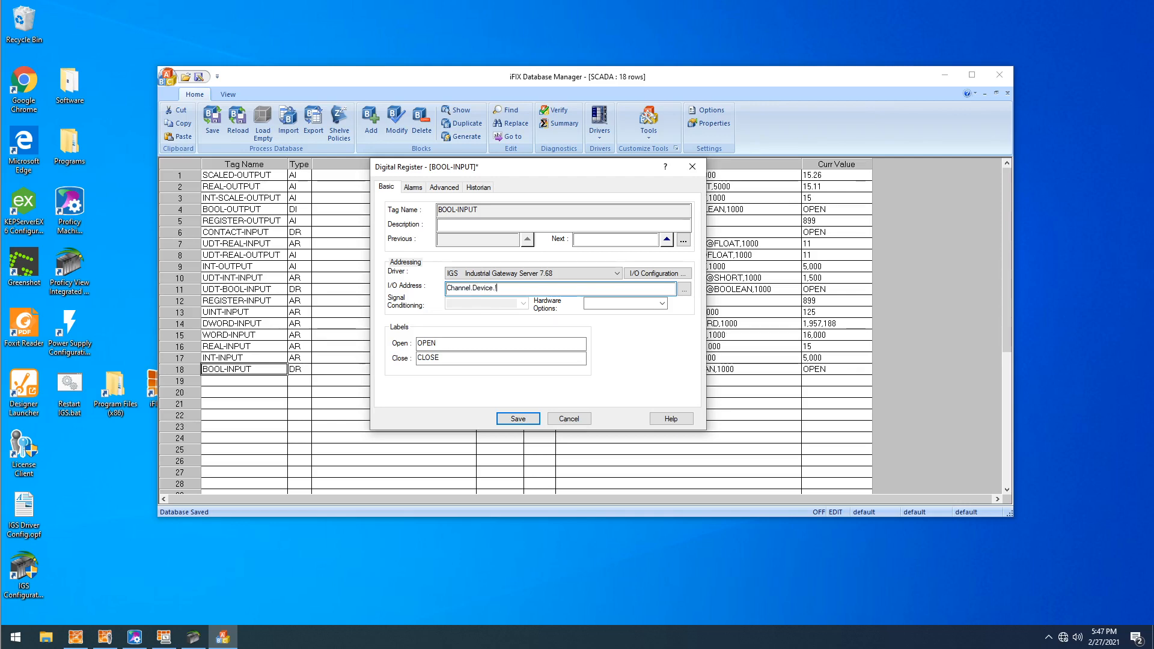
type(".!BOOL_INPUT@")
type("BOOLEAN,1000")
left_click(531, 420)
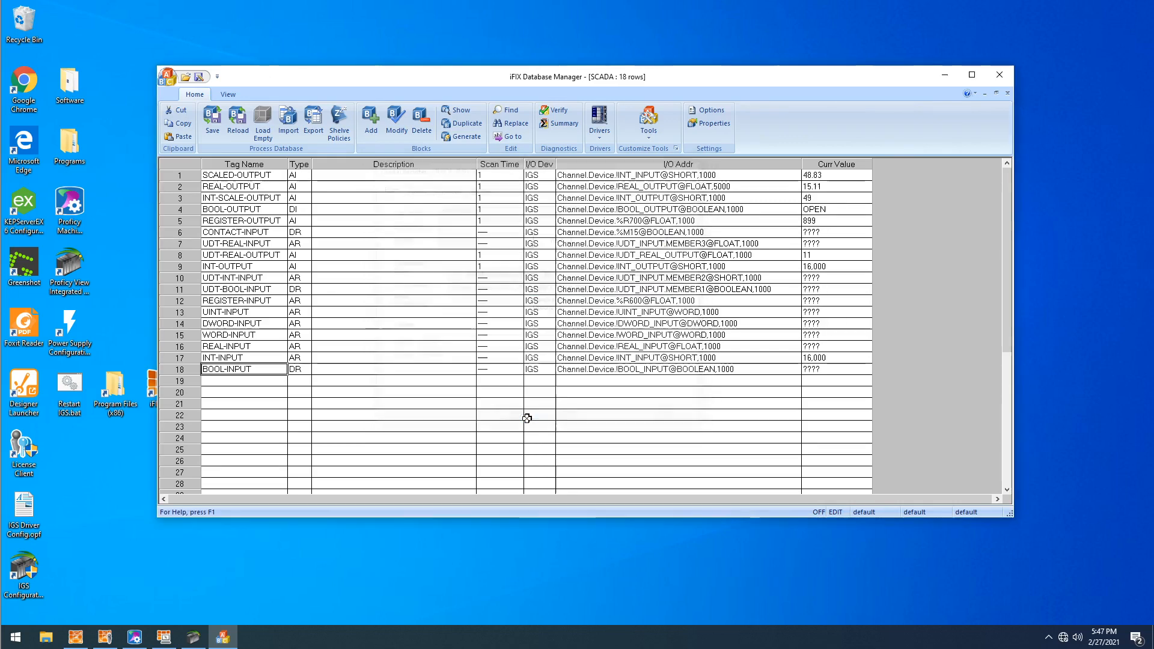
- Refresh the tag list and check the current value of BOOL-INPUT
right_click(633, 323)
left_click(667, 443)
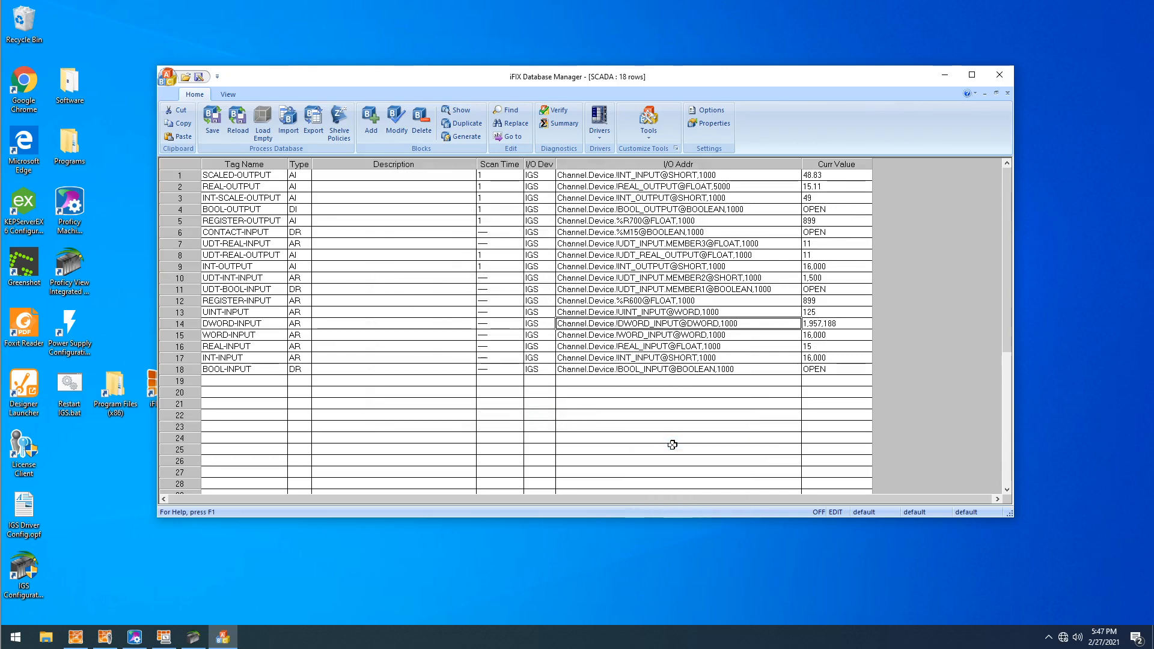
left_click(811, 373)
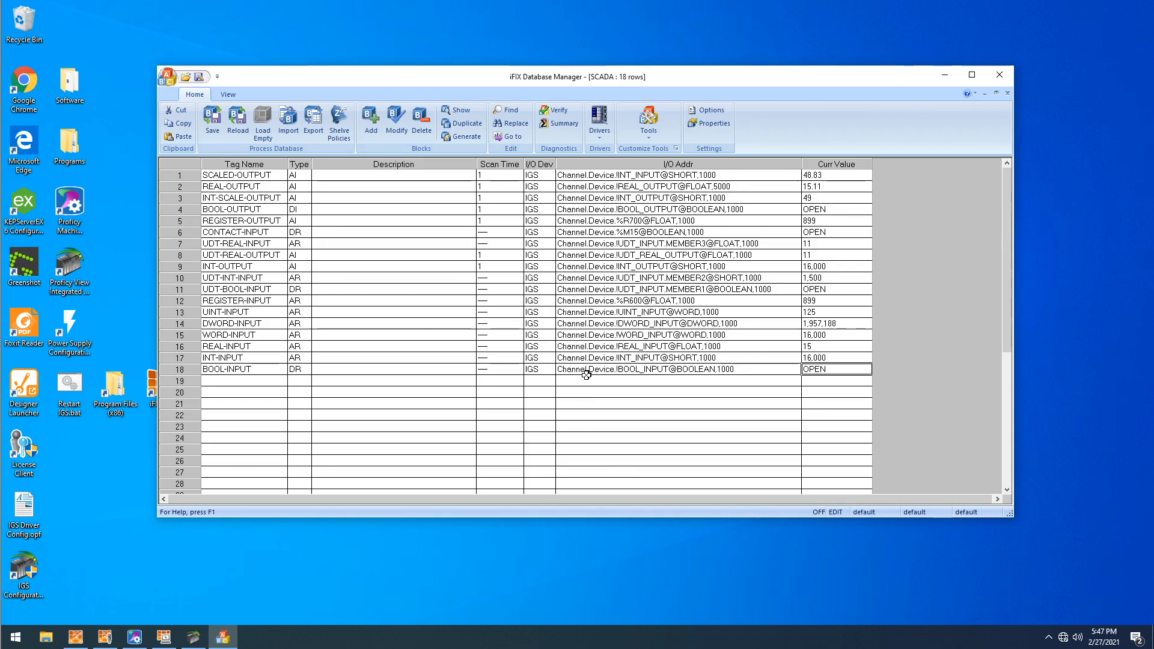
- Set BOOL-INPUT's open label to FALSE and its close label to TRUE, then save the block and the process database
double_click(693, 370)
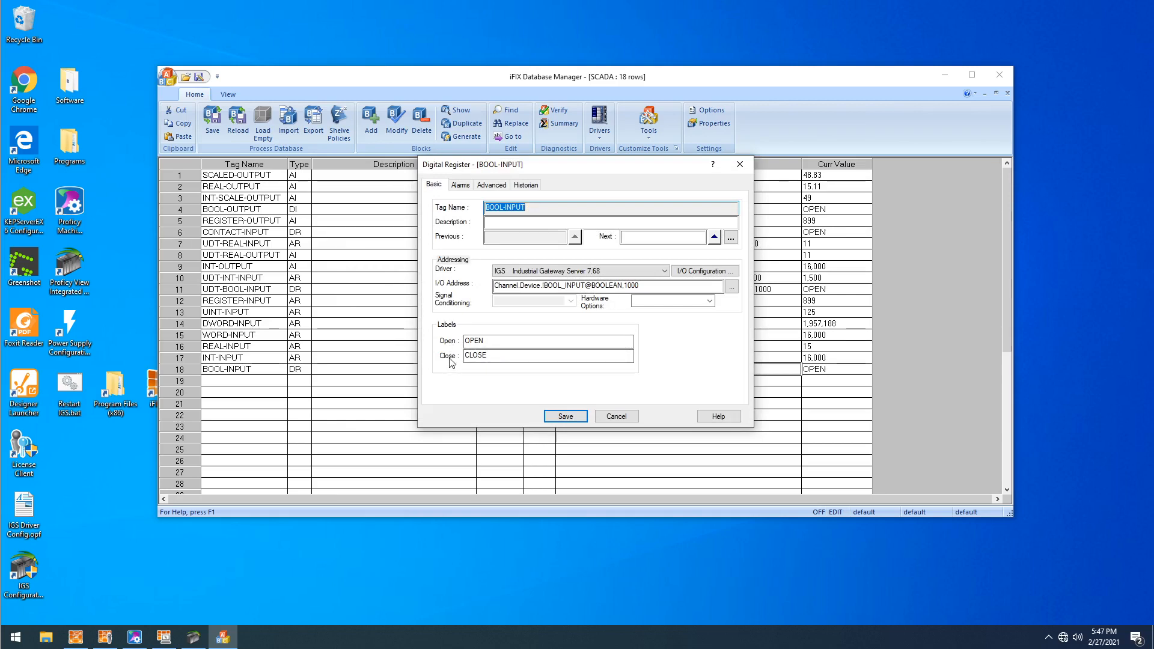
left_click_drag(489, 342, 352, 303)
type("FALSAEE")
key("Tab")
key("BackSpace")
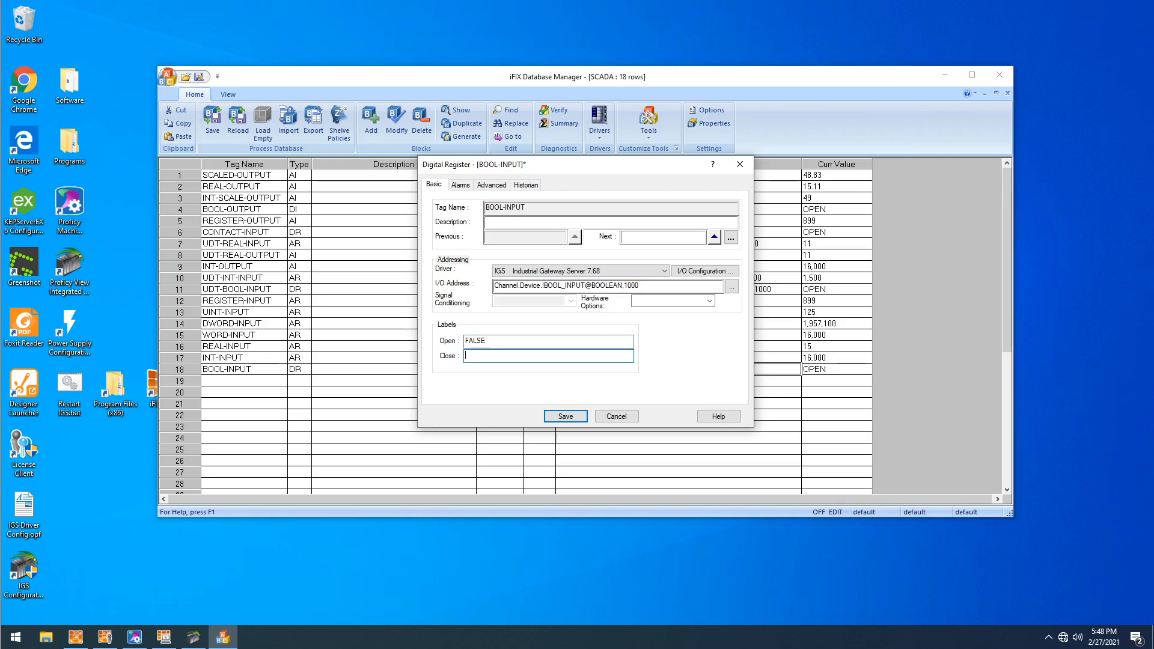
left_click(565, 416)
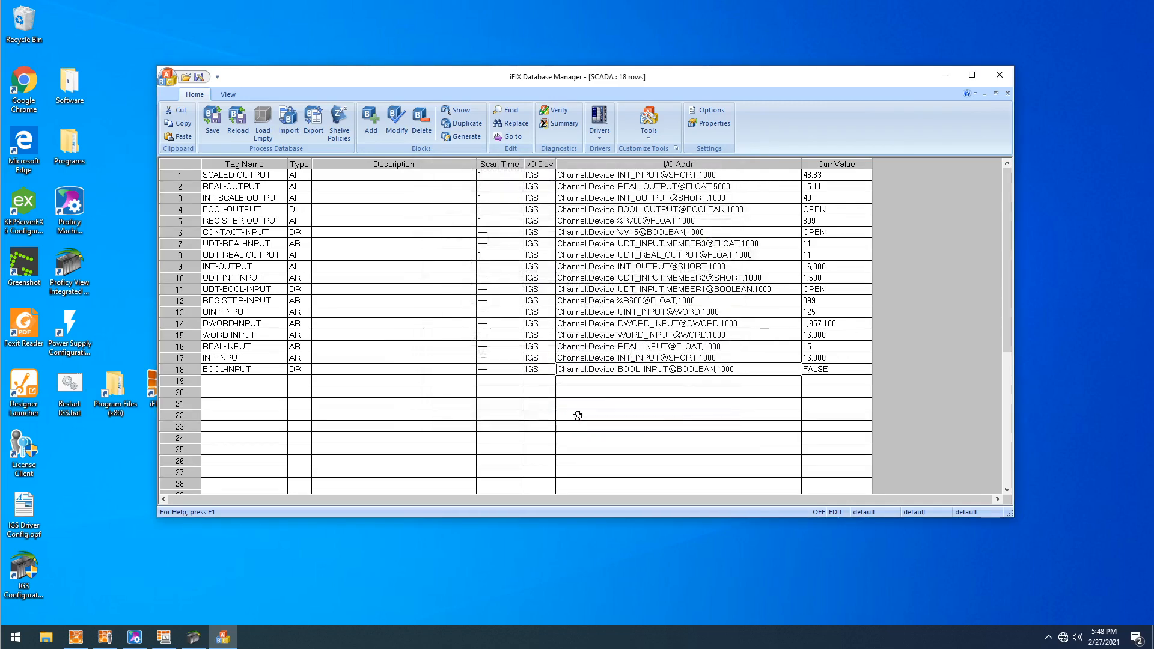
left_click(734, 369)
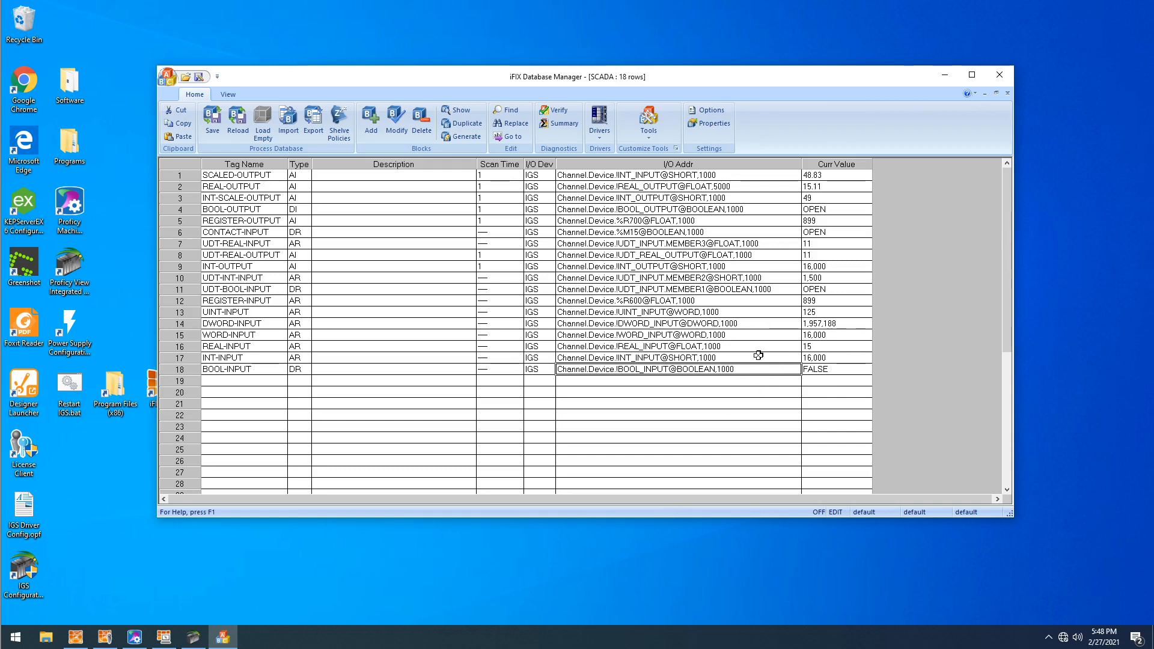
left_click(212, 122)
- Review the tags' I/O addresses, focusing on REGISTER-INPUT, CONTACT-INPUT, REGISTER-OUTPUT and UDT-REAL-INPUT
left_click(643, 299)
left_click_drag(592, 404, 577, 175)
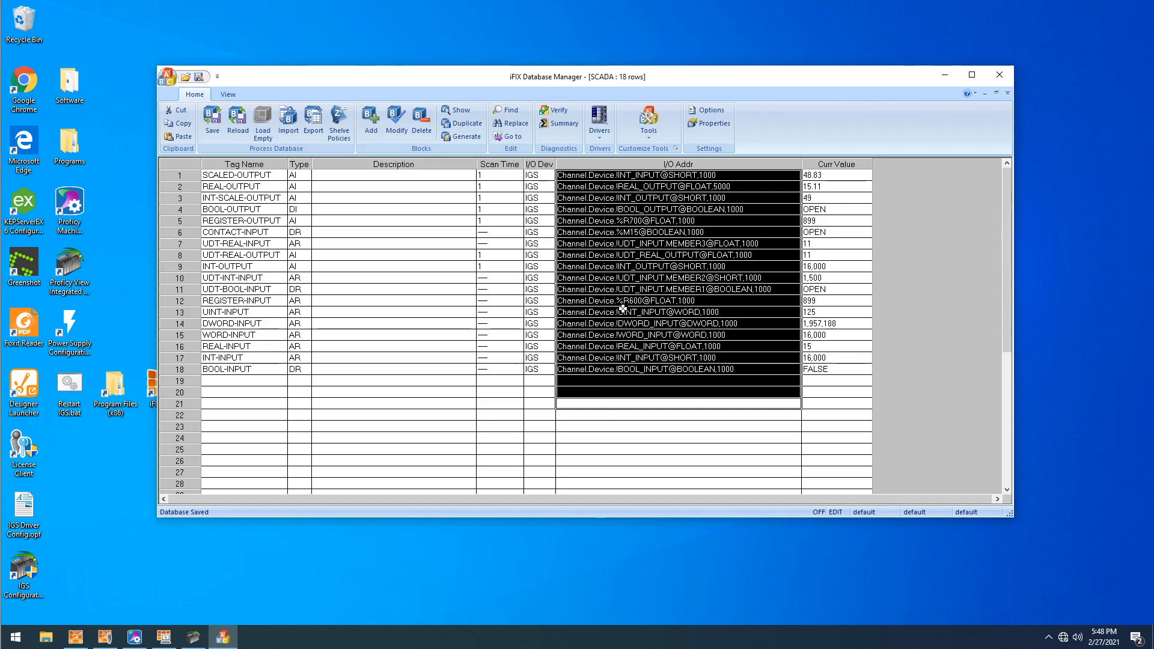
left_click(191, 299)
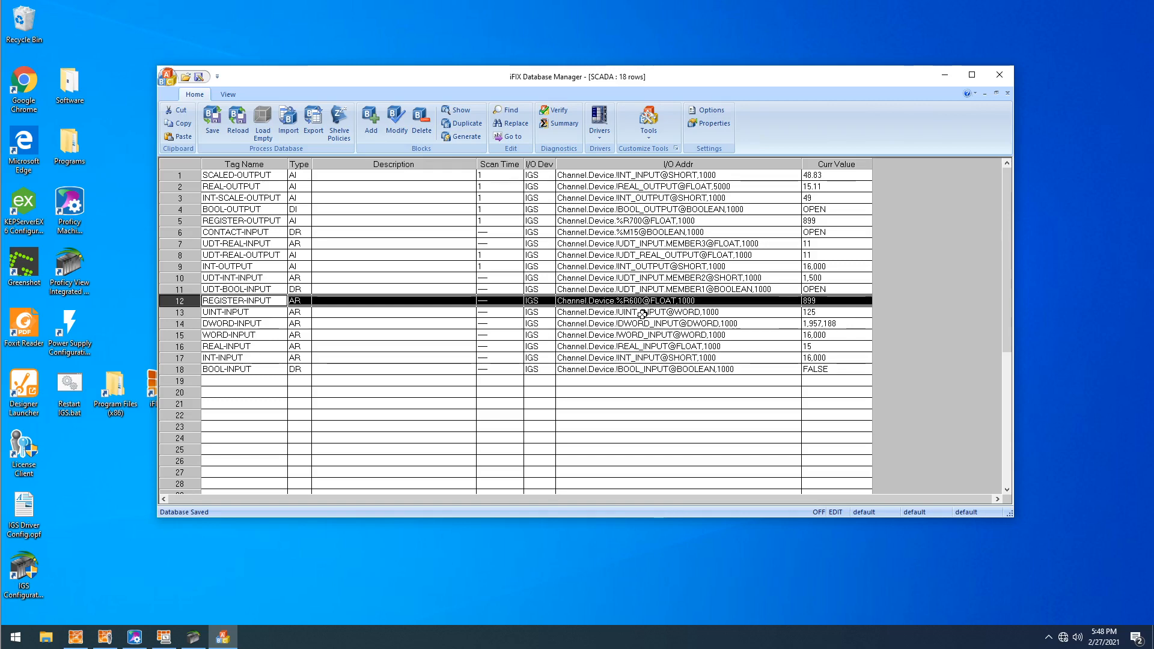
left_click(191, 231)
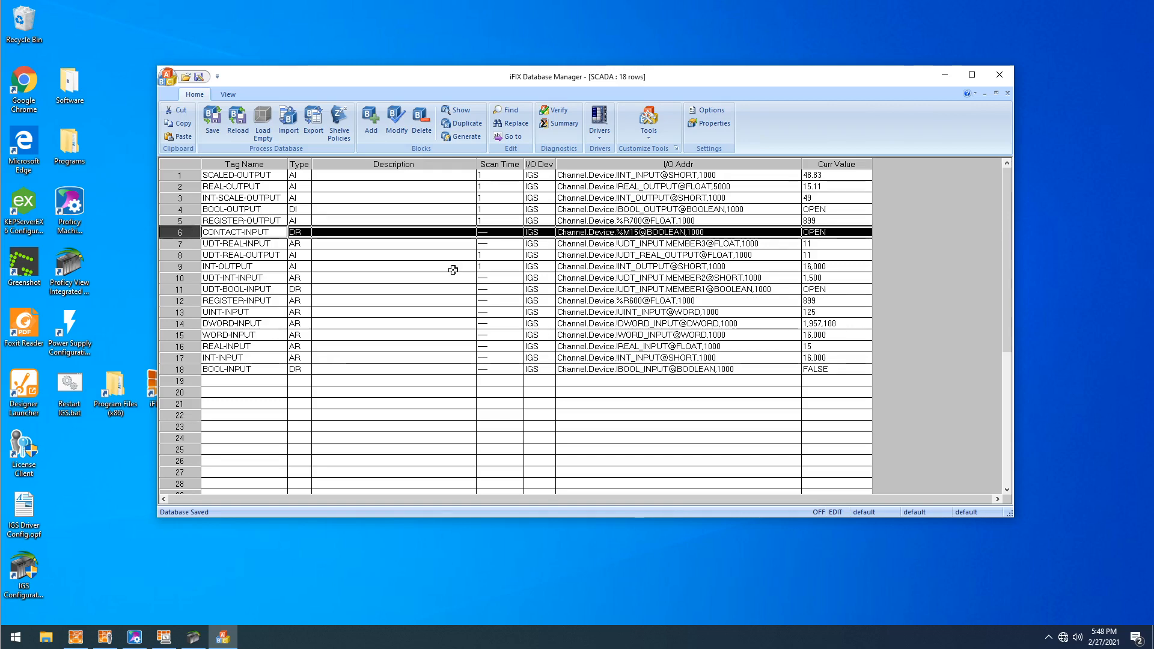
key("Up")
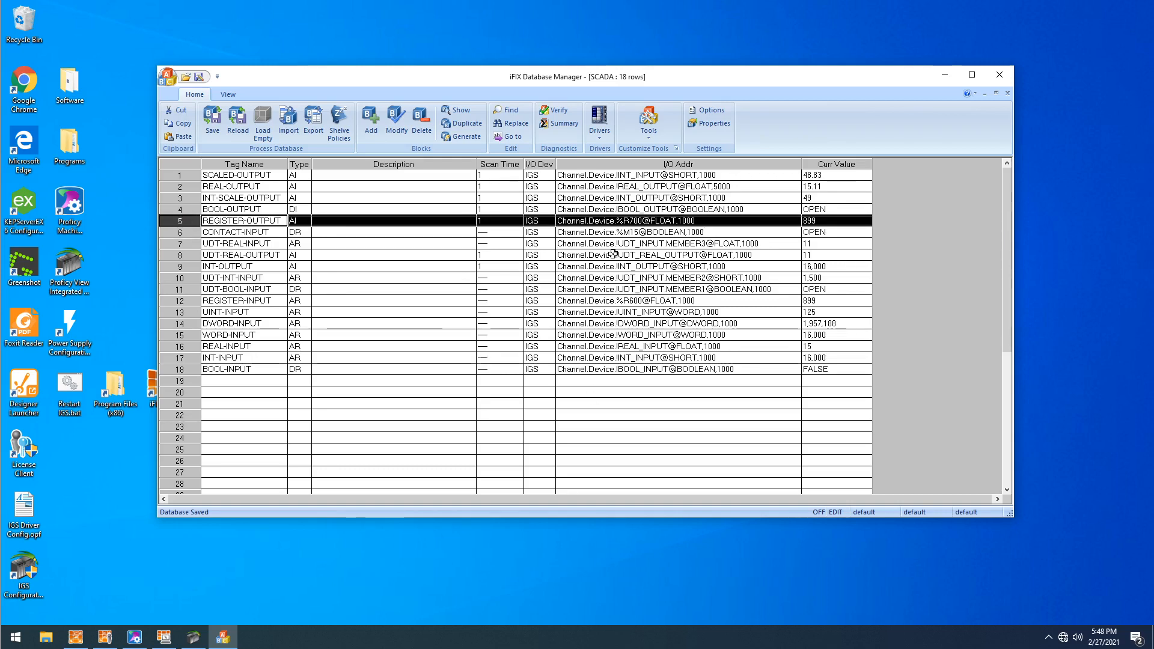
left_click(183, 244)
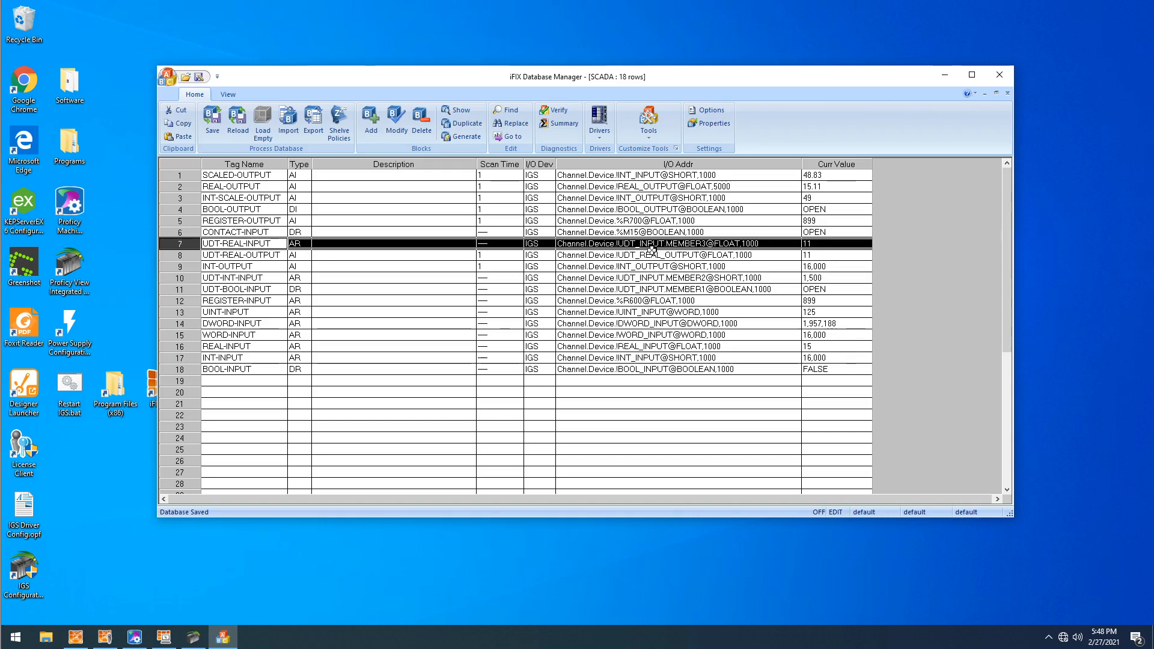
- Open the UDT-REAL-INPUT block and examine how the structure member is addressed in its I/O address
double_click(701, 242)
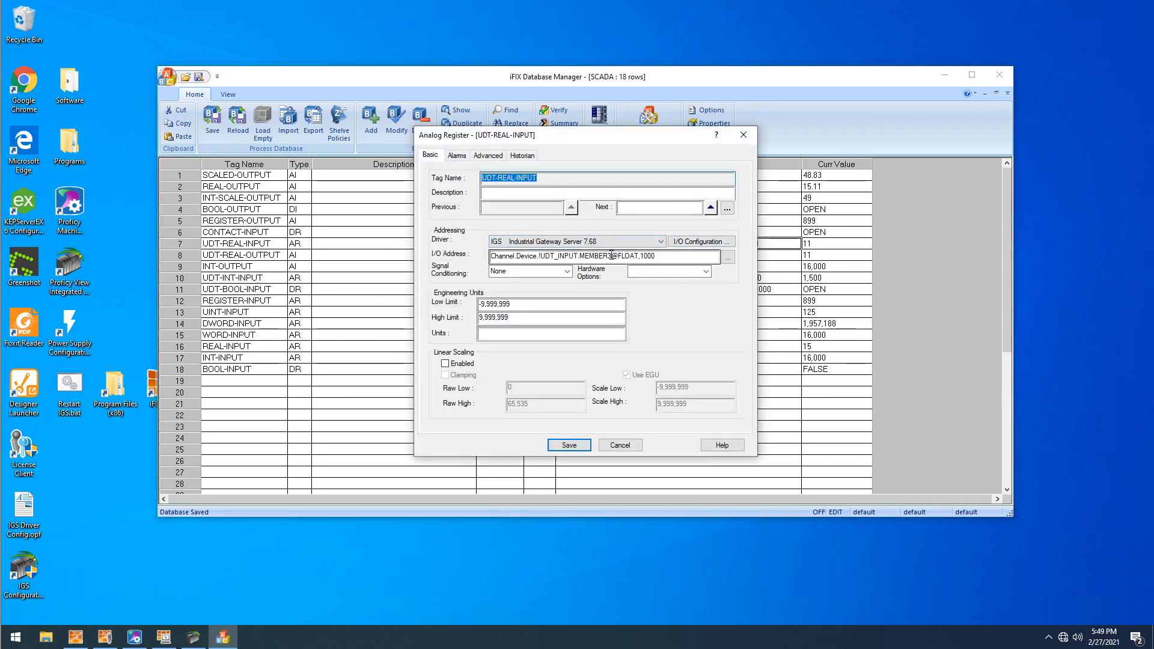
left_click_drag(611, 254, 585, 262)
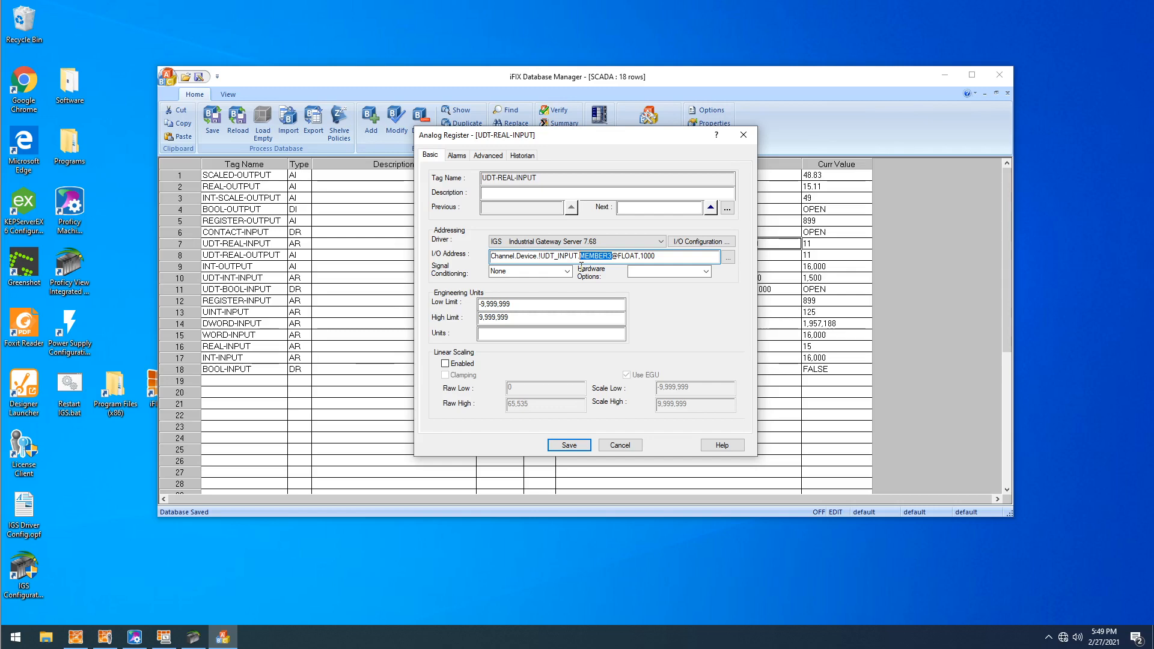
left_click(579, 256)
left_click(569, 446)
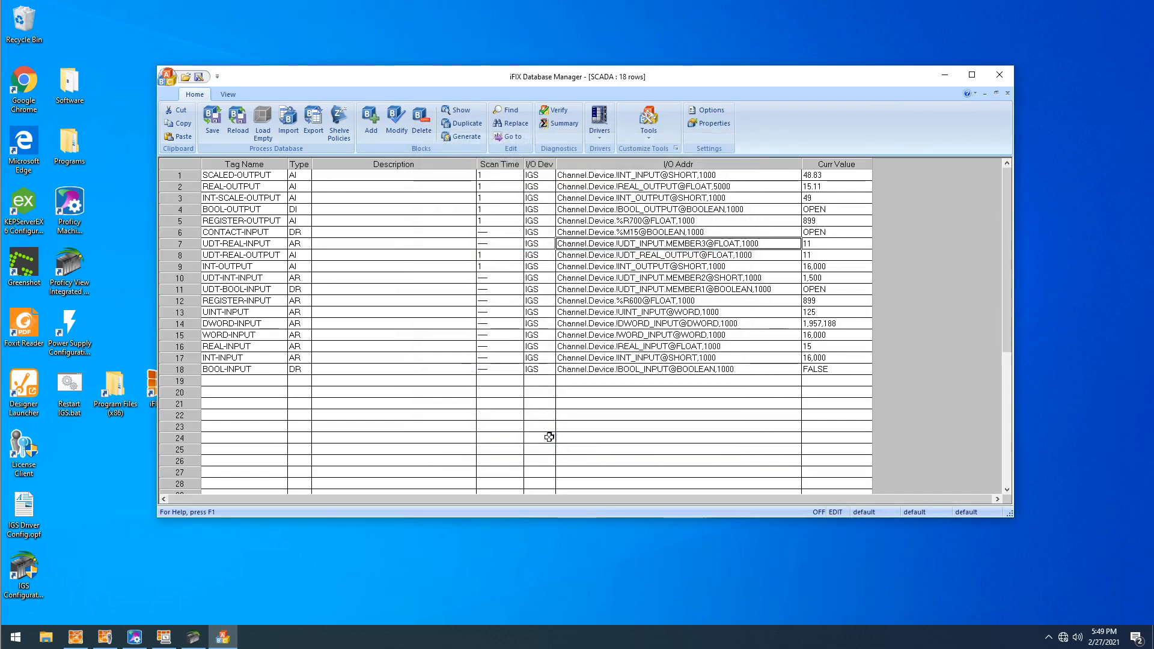
- Review the input tags' block types and check the advanced output options of DWORD-INPUT
left_click_drag(295, 368, 299, 243)
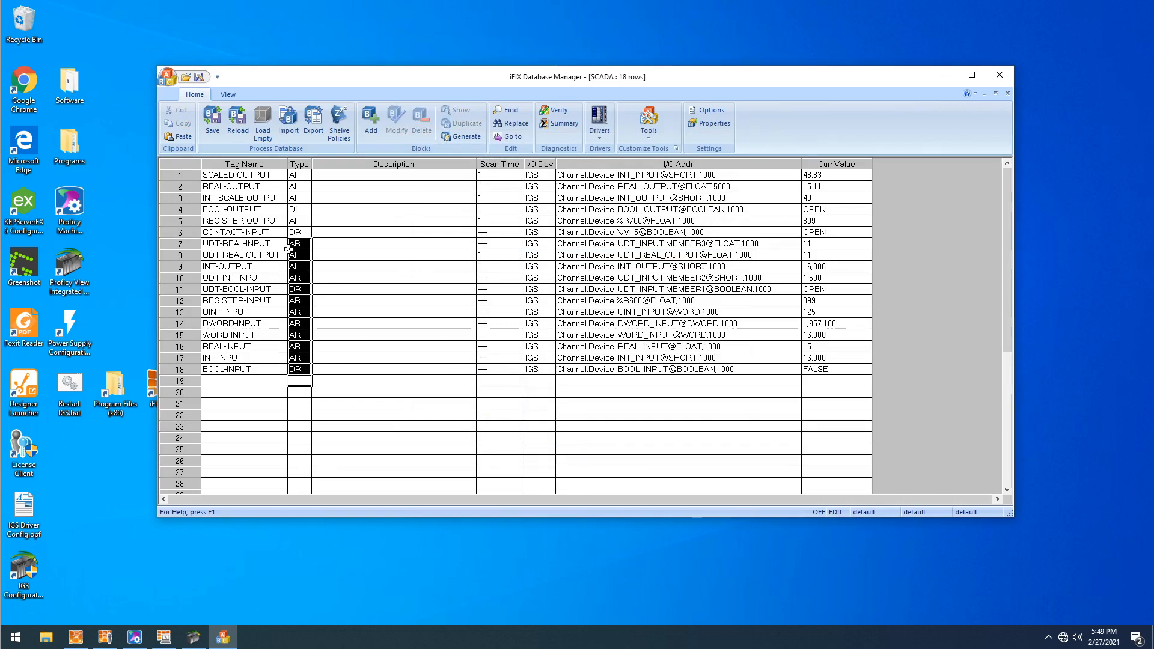
double_click(298, 323)
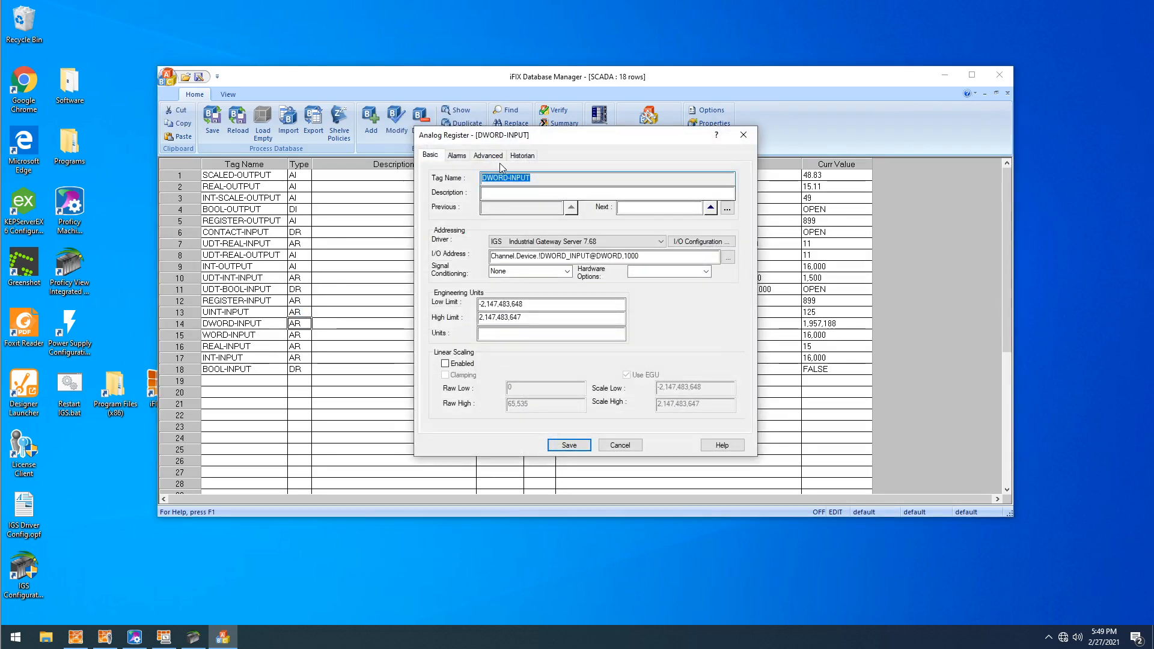
left_click(488, 155)
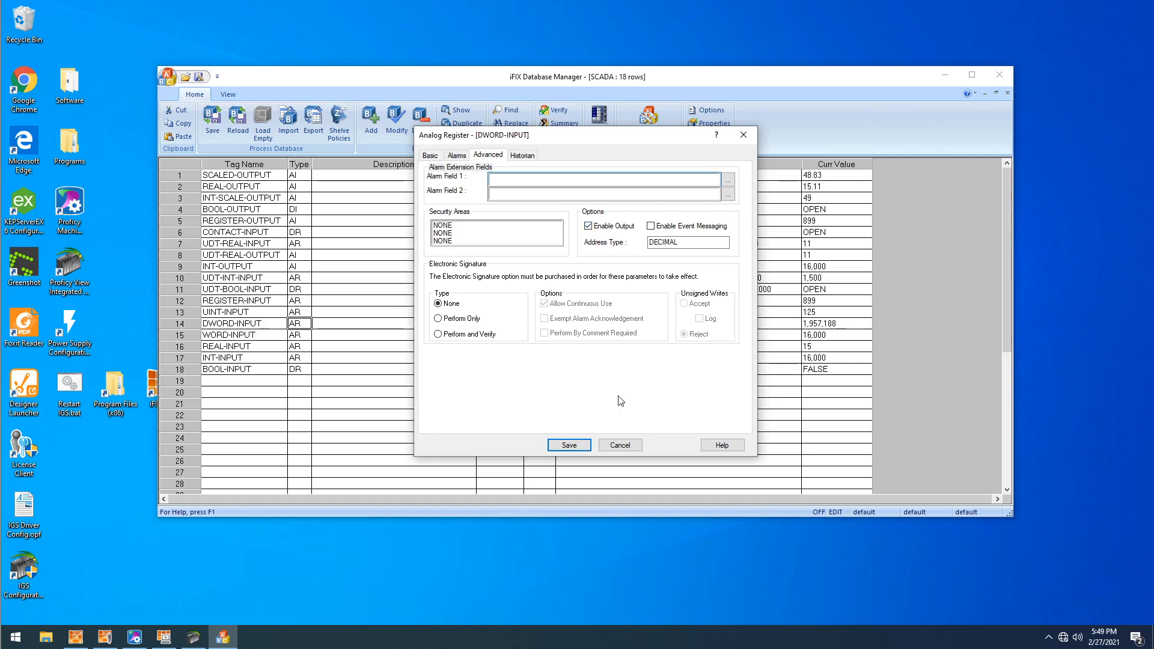
left_click(588, 446)
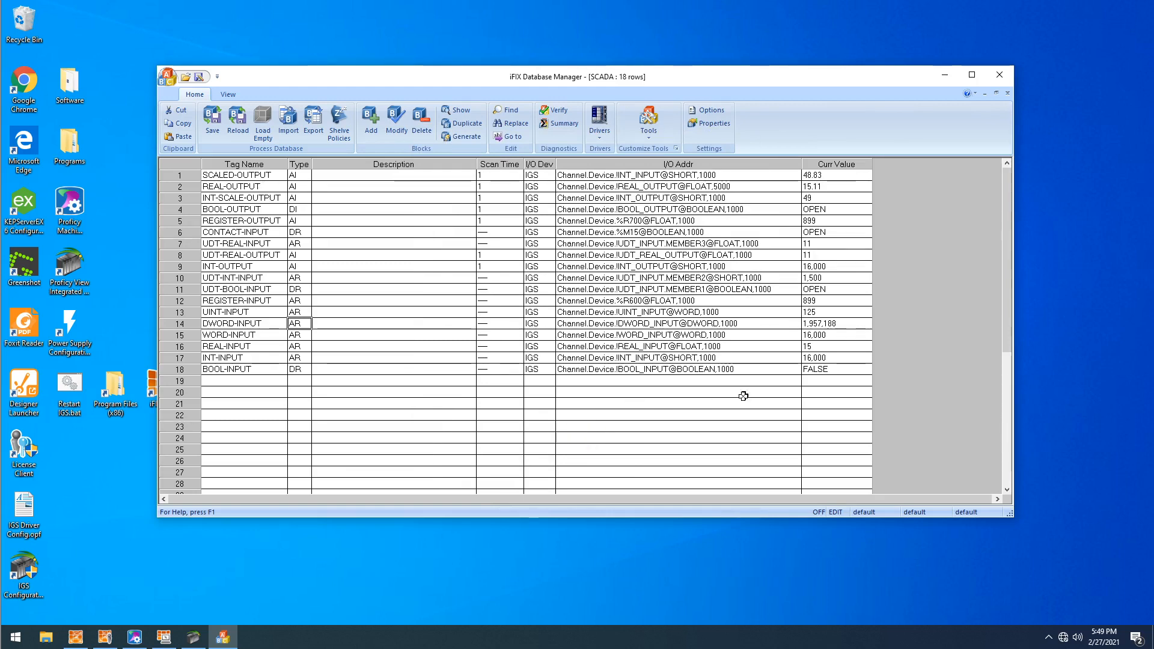
- Shrink and reposition the Proficy Machine Edition window, then place iFIX Database Manager so the BOOL_INPUT rung remains visible above it
left_click(145, 634)
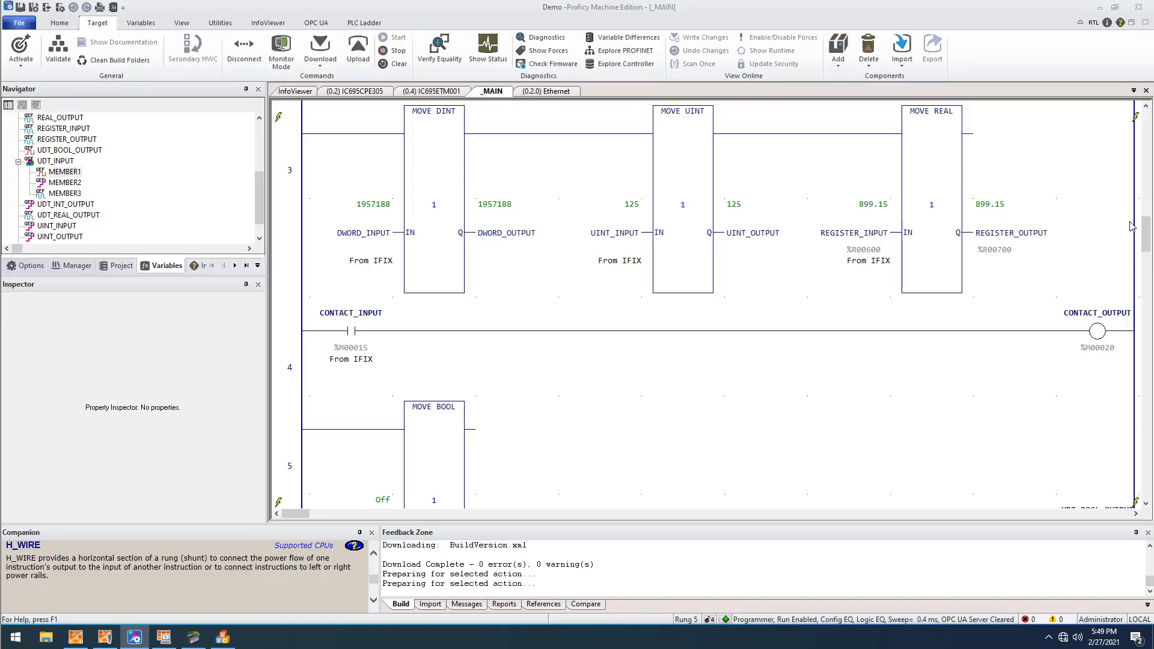
left_click(1115, 7)
left_click_drag(319, 61, 208, 17)
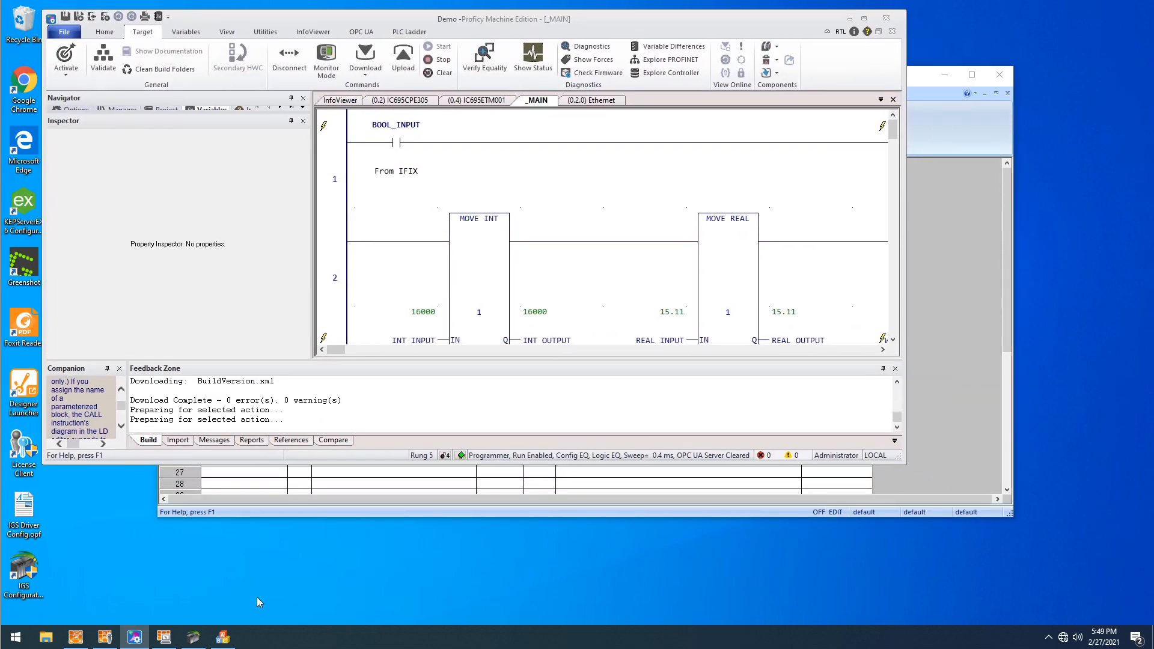
left_click(222, 637)
left_click_drag(442, 85, 478, 196)
- Write 1 and then 0 to BOOL-INPUT's current value to test output to the PLC
left_click(270, 474)
left_click(878, 484)
type("1")
key("Return")
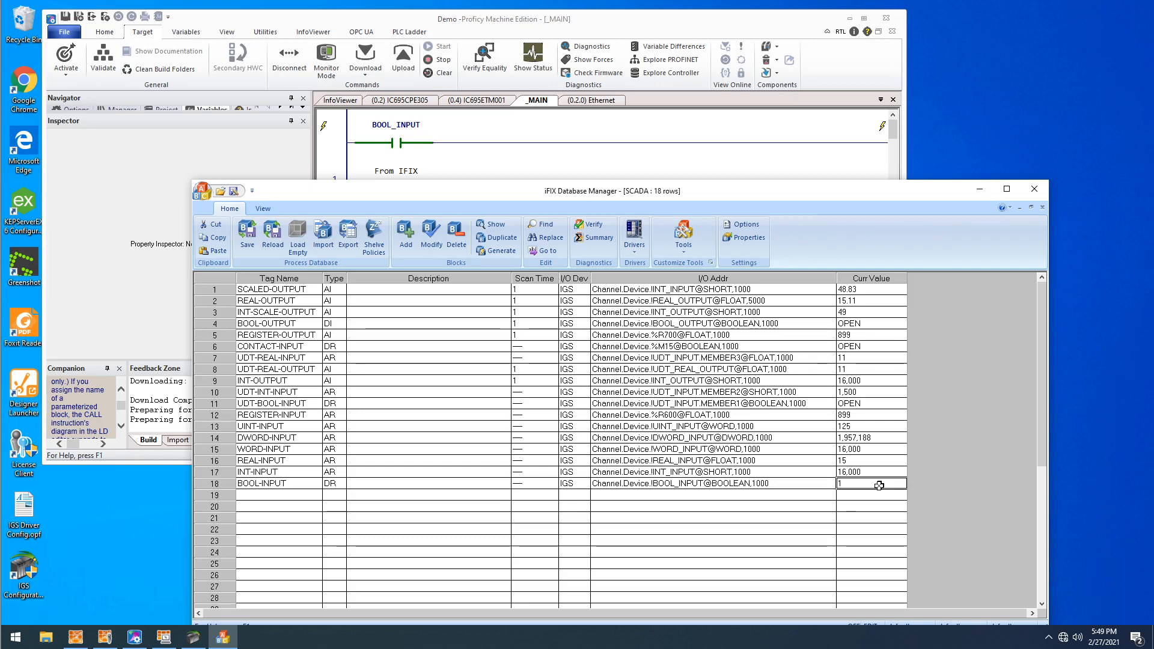
type("0")
key("Return")
- Disable output for the BOOL-INPUT block in its advanced options and save the block
double_click(876, 484)
left_click(526, 300)
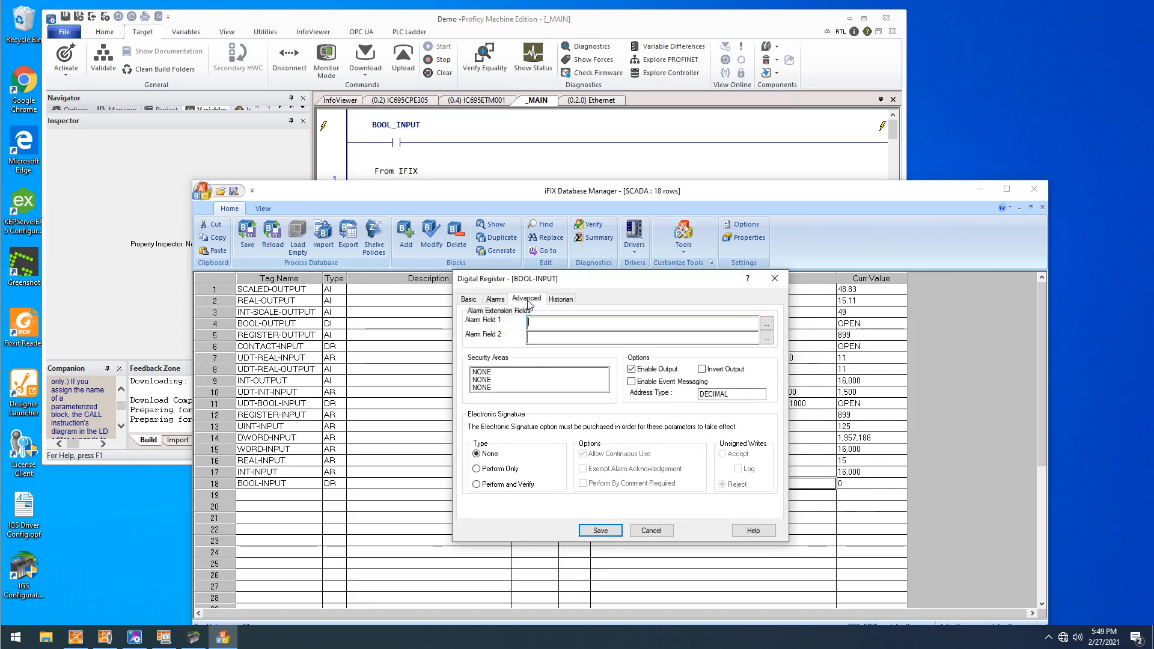
left_click(635, 369)
left_click(599, 528)
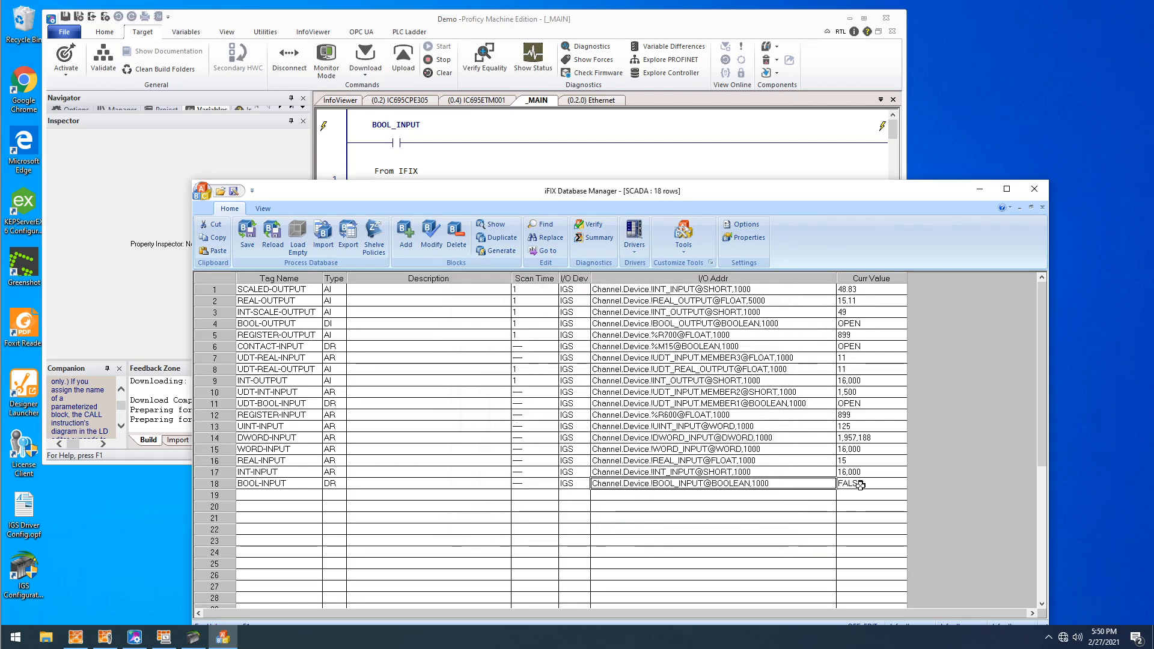
- Toggle the BOOL_INPUT contact on in Machine Edition and refresh the tag list in Database Manager
left_click(400, 146)
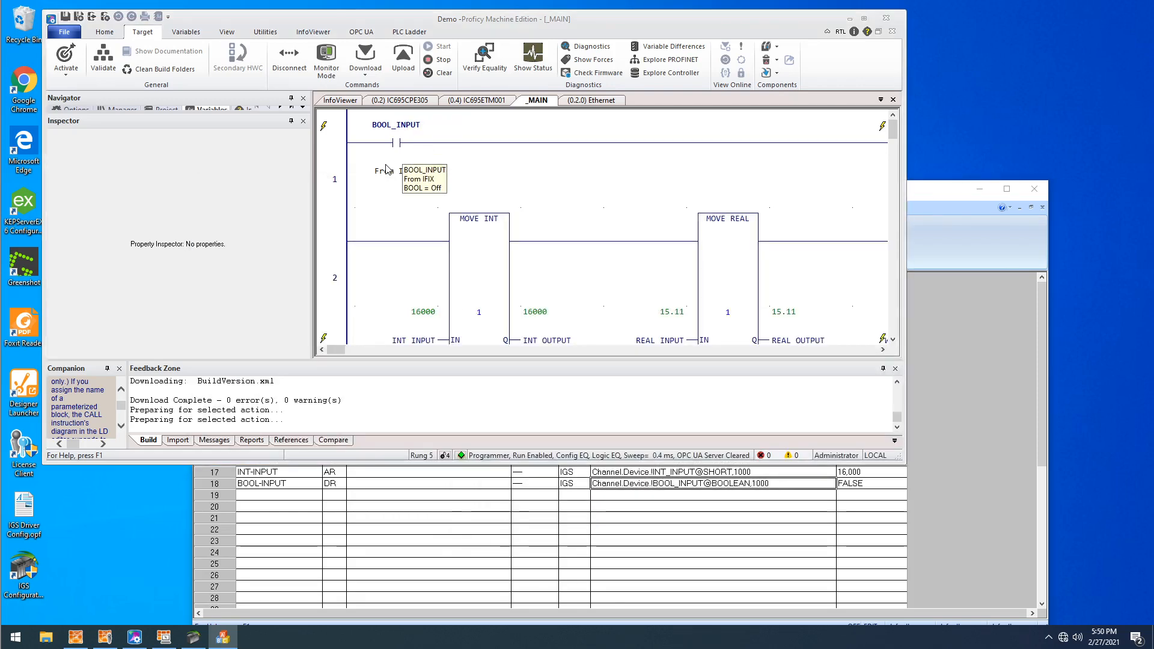
right_click(400, 146)
left_click(442, 266)
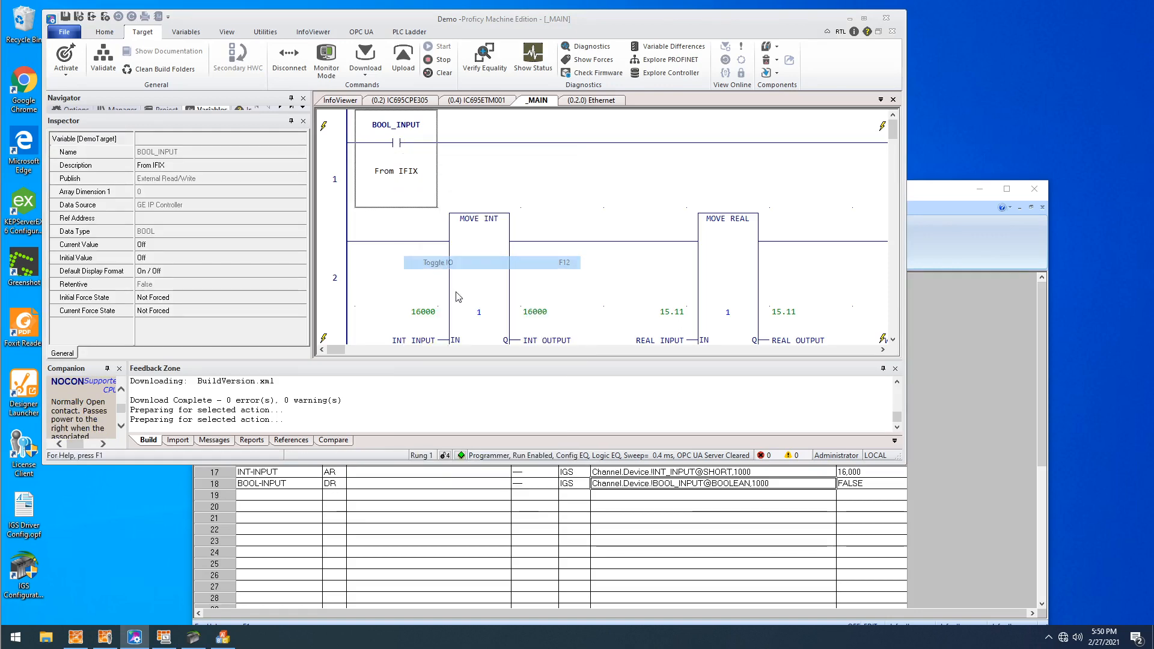
left_click(761, 518)
right_click(788, 439)
left_click(819, 342)
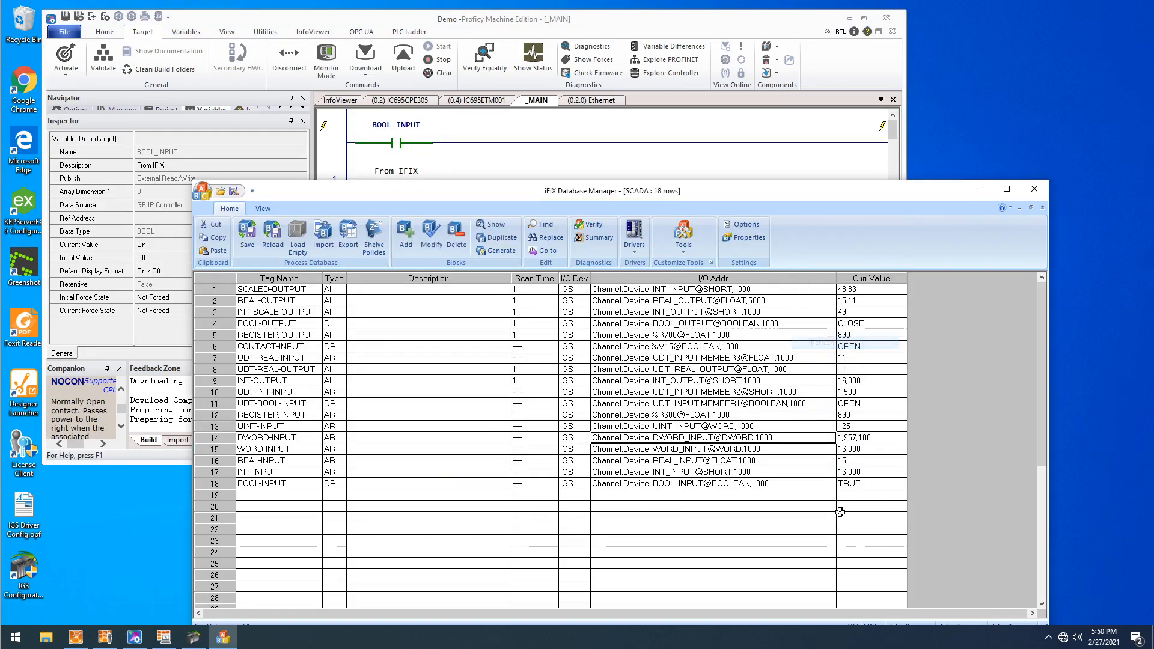
- Try to write 0 to BOOL-INPUT while its output is disabled
left_click(848, 483)
type("0")
key("Return")
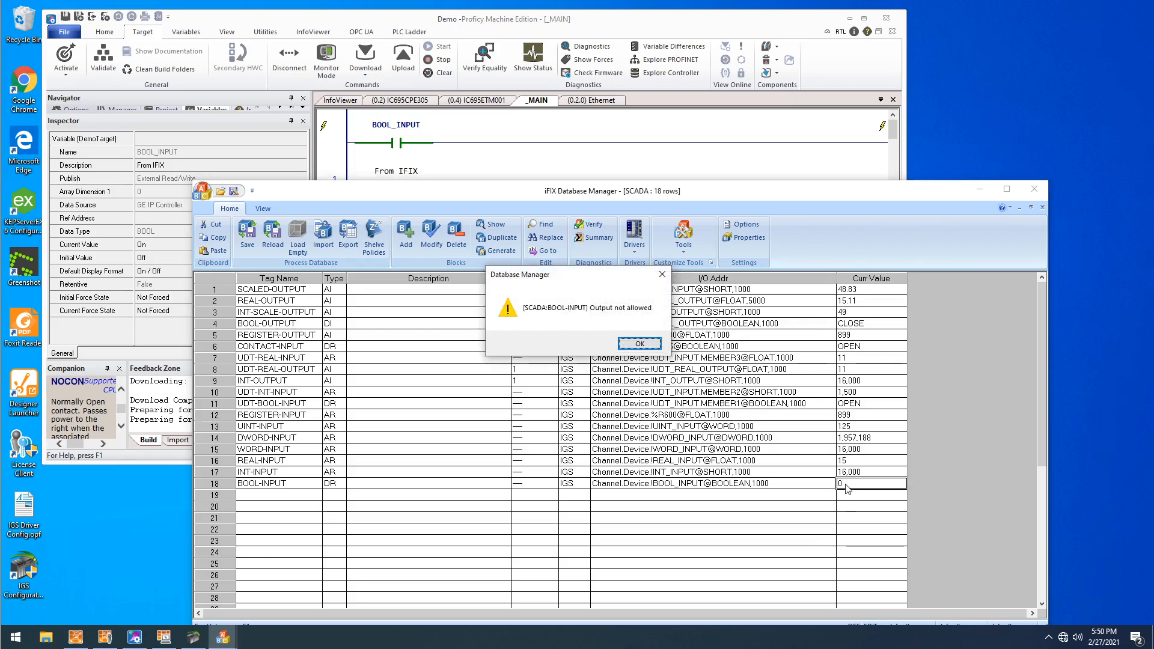
left_click(648, 343)
- Enable output again in BOOL-INPUT's advanced options and save the block
double_click(661, 484)
left_click(526, 299)
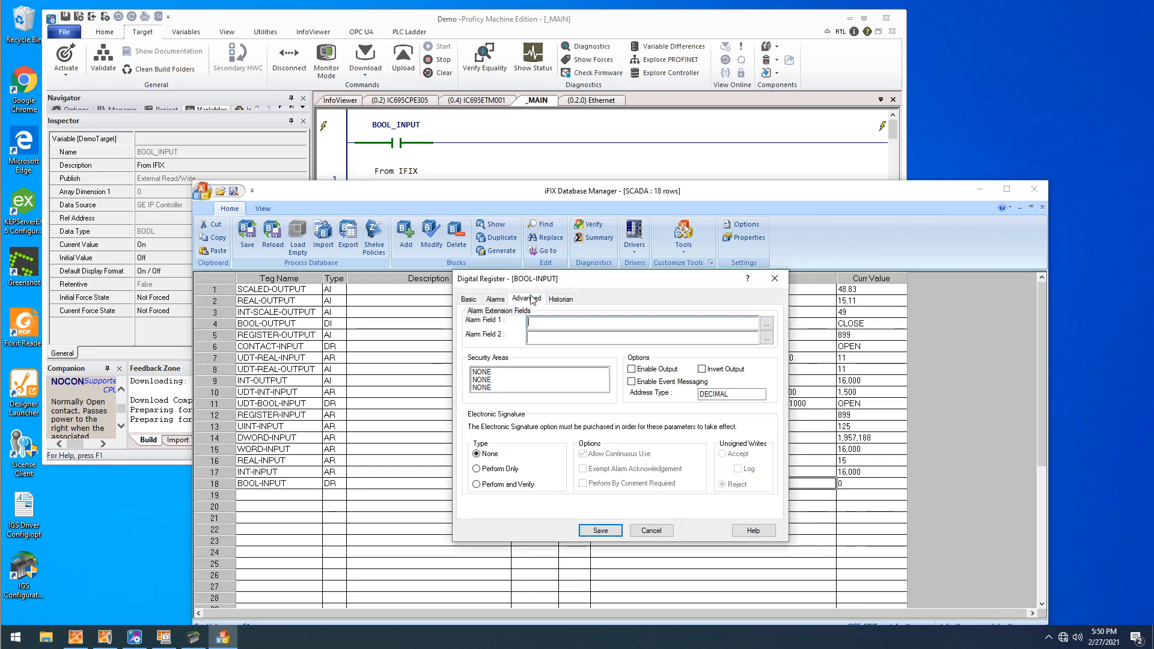
left_click(632, 369)
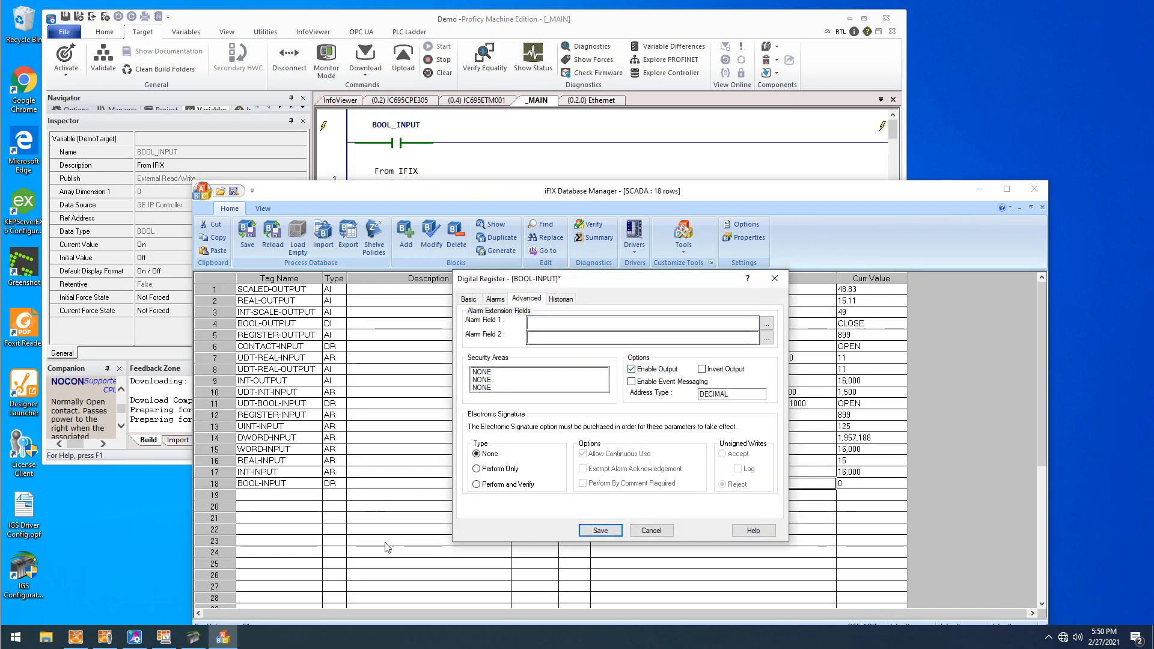
left_click(616, 532)
- Write 0 to BOOL-INPUT's current value with output enabled
left_click(895, 474)
left_click(861, 494)
left_click(845, 486)
double_click(846, 487)
type("0")
key("Return")
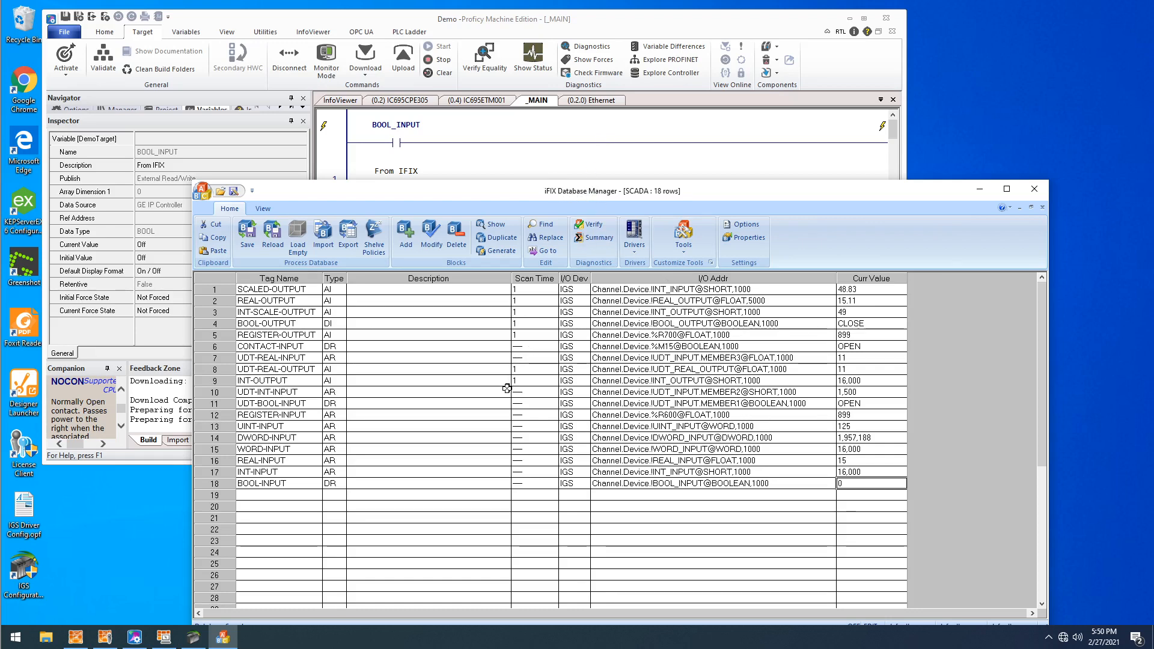
- Switch to iFIX WorkSpace and insert a push button labelled SET TO TRUE in the TEST picture
mouse_move(104, 637)
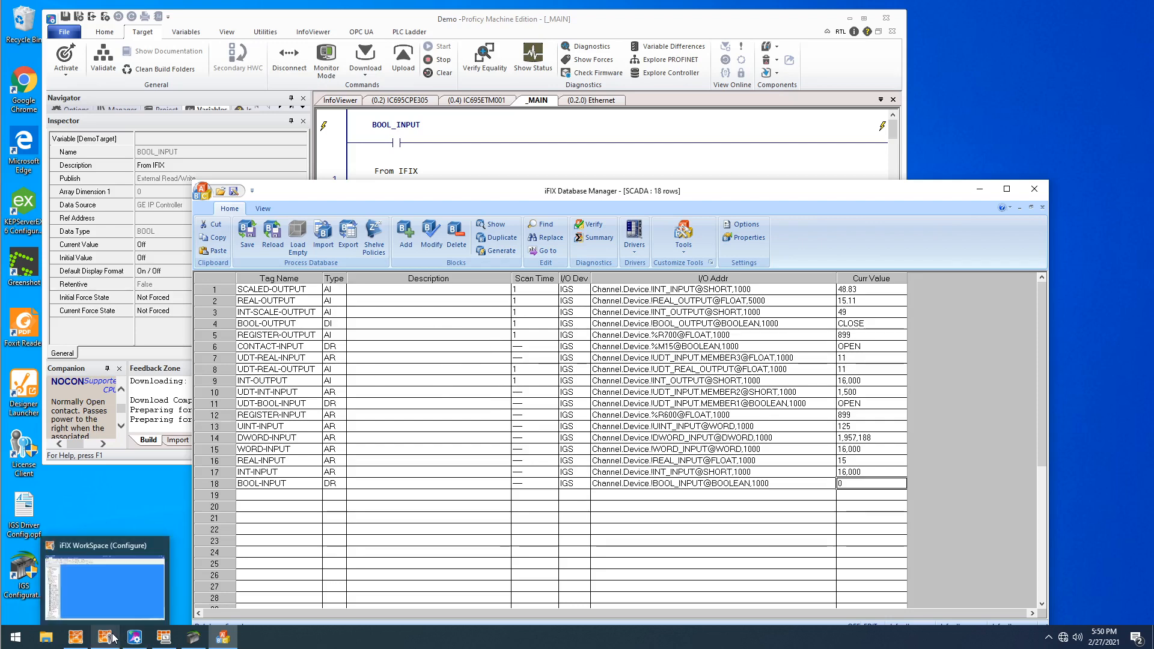
left_click(110, 598)
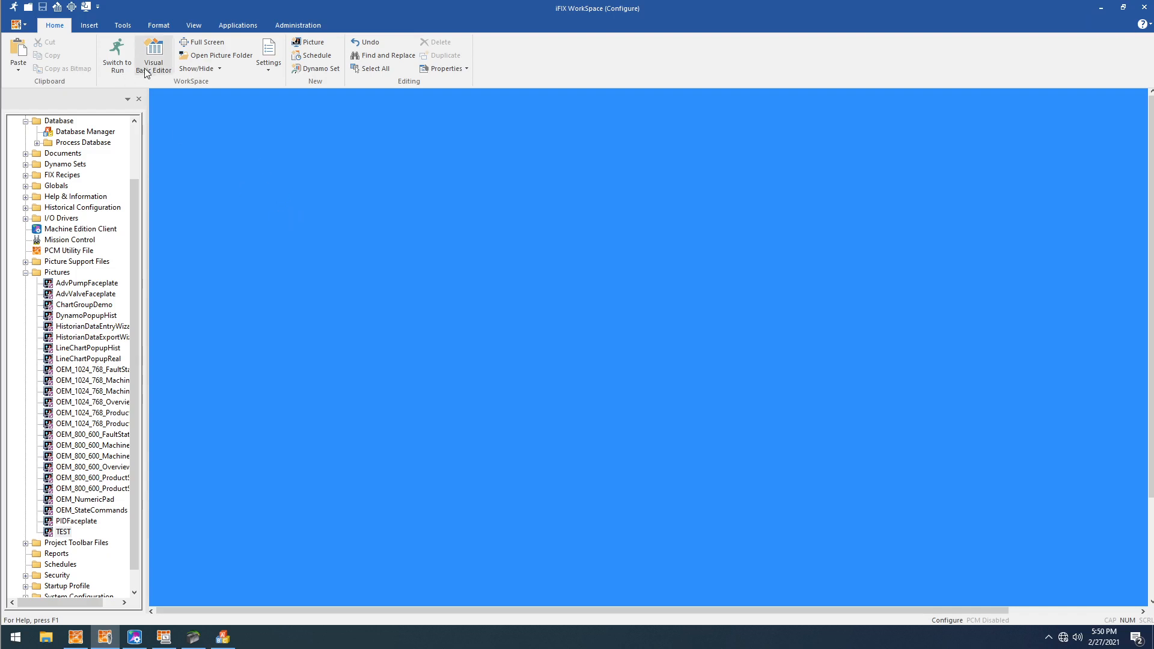
left_click(100, 25)
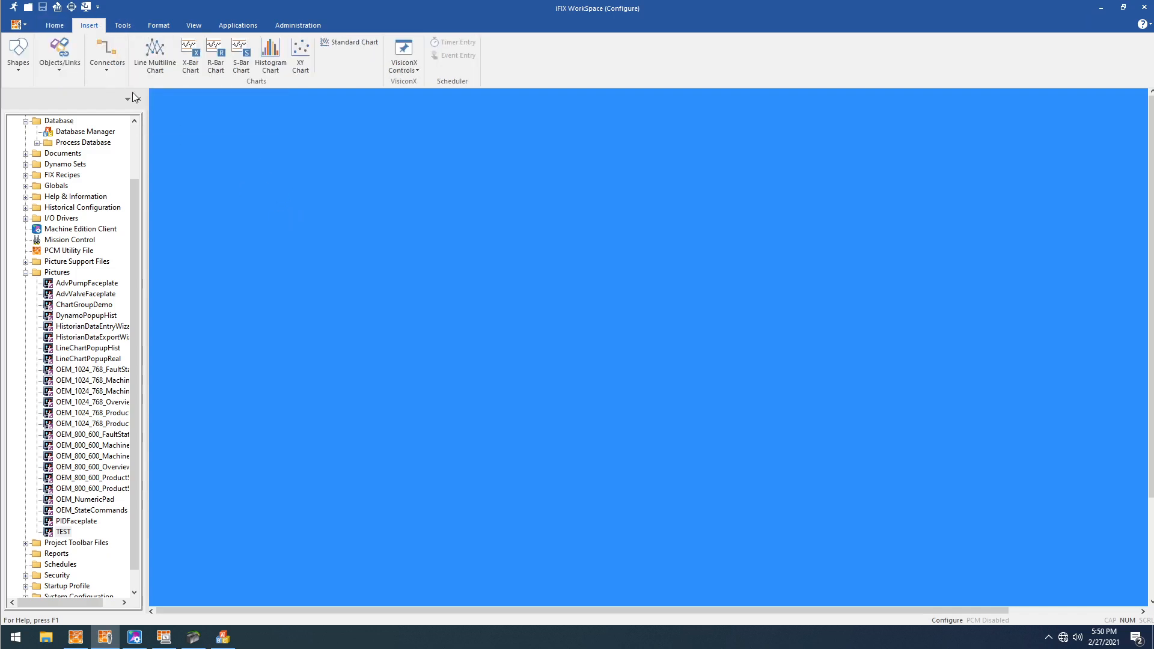
left_click(67, 70)
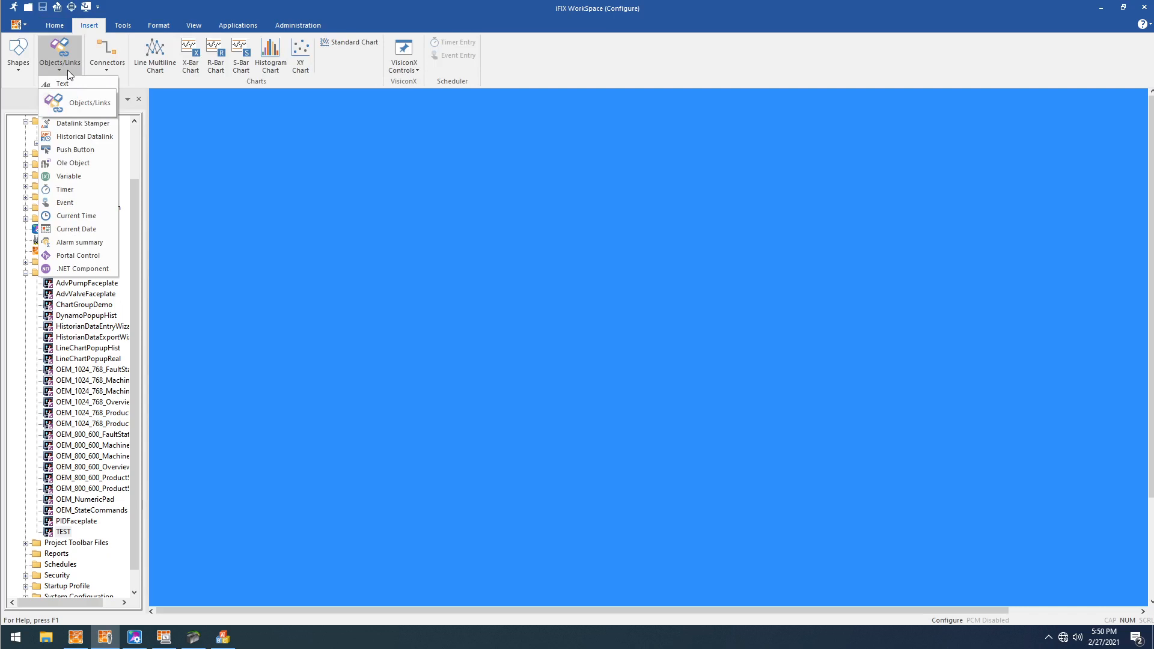
left_click(81, 156)
left_click_drag(648, 342, 690, 256)
double_click(545, 173)
type("SET TO TRUE")
left_click(564, 280)
- Shrink the SET TO TRUE button and reposition it in the upper part of the picture
left_click(581, 238)
left_click_drag(694, 261, 604, 193)
left_click_drag(539, 163, 513, 203)
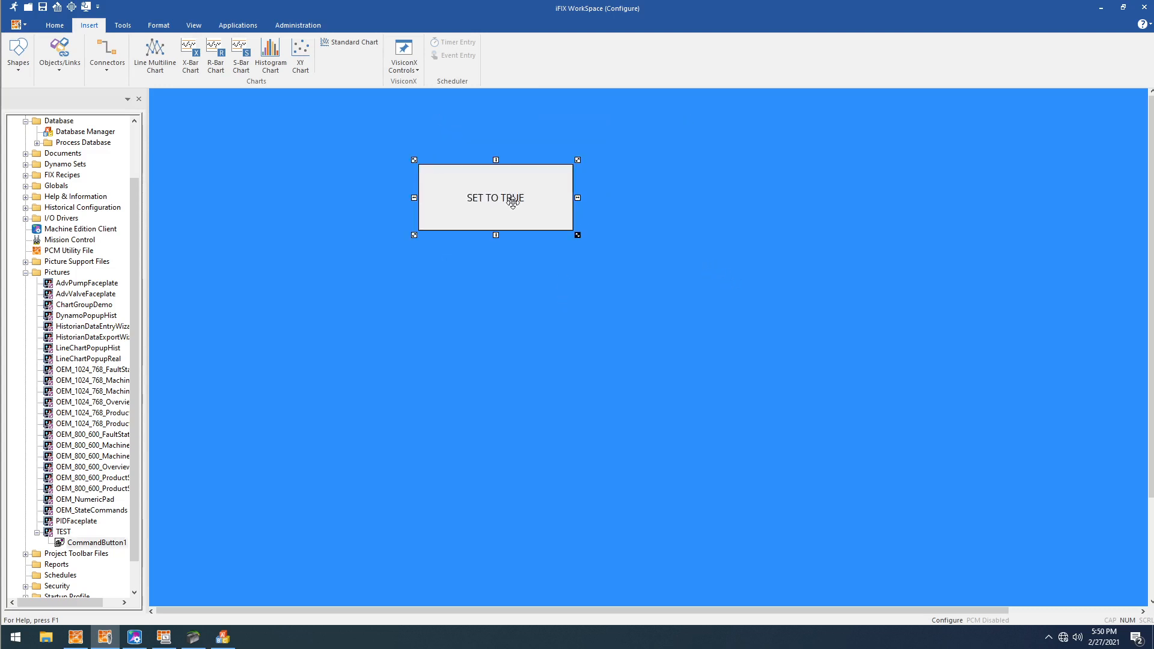
- Duplicate the SET TO TRUE button, place the copy directly below it and relabel it SET TO FALSE
key("ctrl+c")
key("ctrl+v")
left_click_drag(619, 336, 467, 265)
double_click(498, 272)
key("End")
key("BackSpace")
key("BackSpace")
key("BackSpace")
key("BackSpace")
type("FALSE")
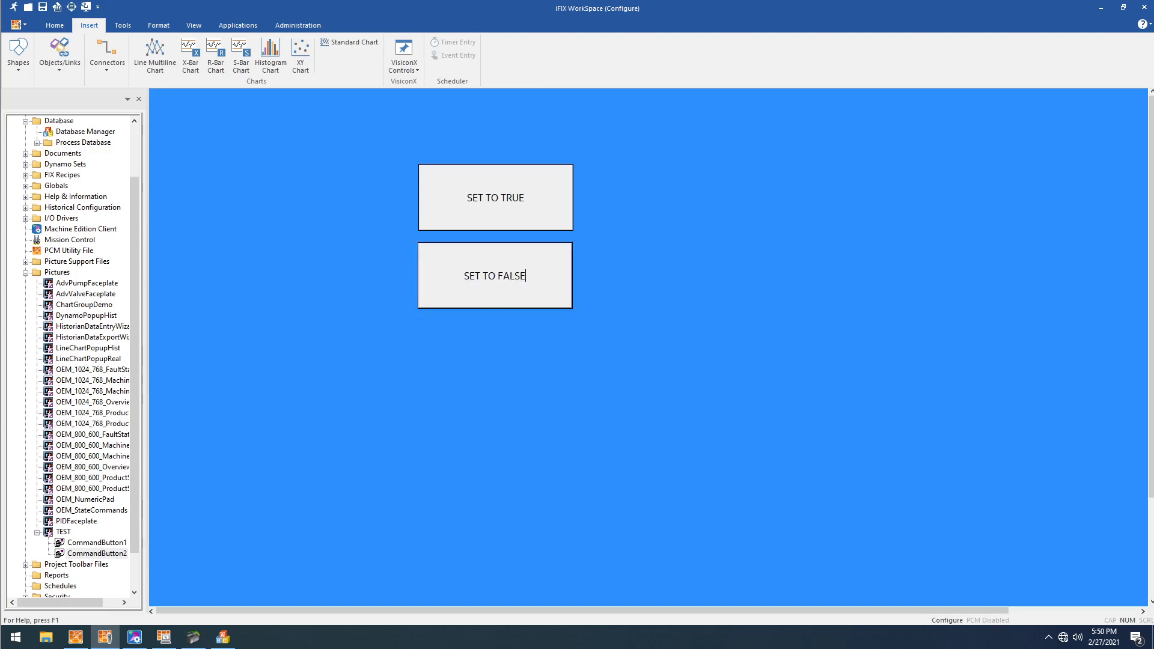
left_click(525, 363)
- Insert a datalink in the area beside the SET TO TRUE and SET TO FALSE buttons of the TEST picture
left_click(73, 71)
left_click(68, 97)
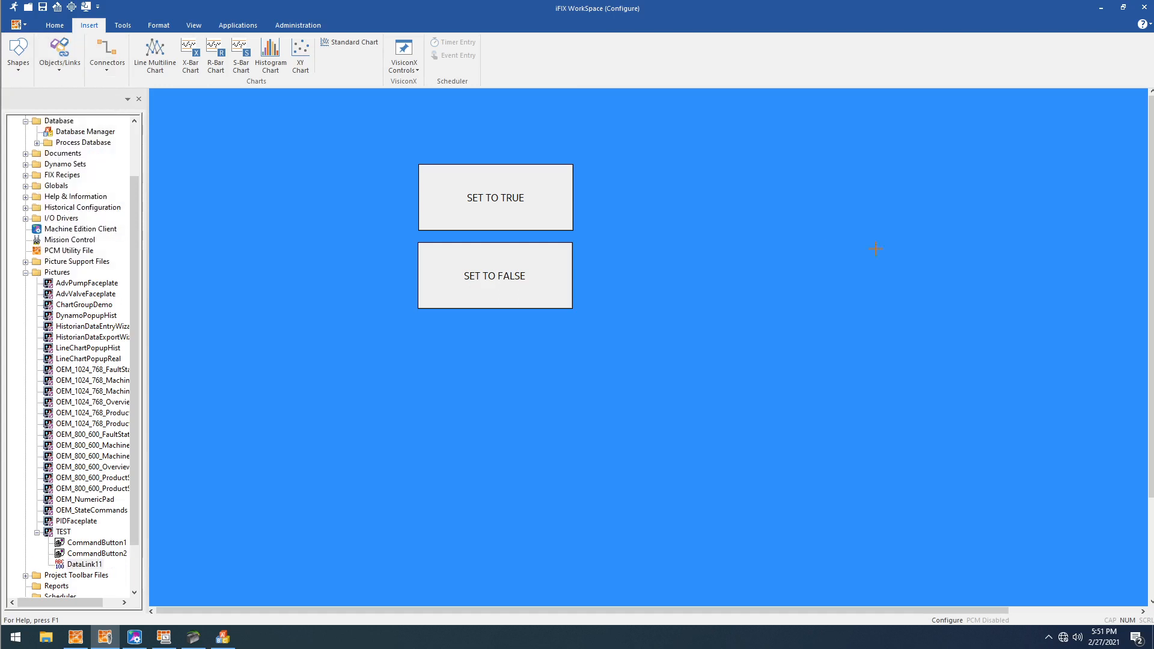
left_click_drag(705, 205, 893, 298)
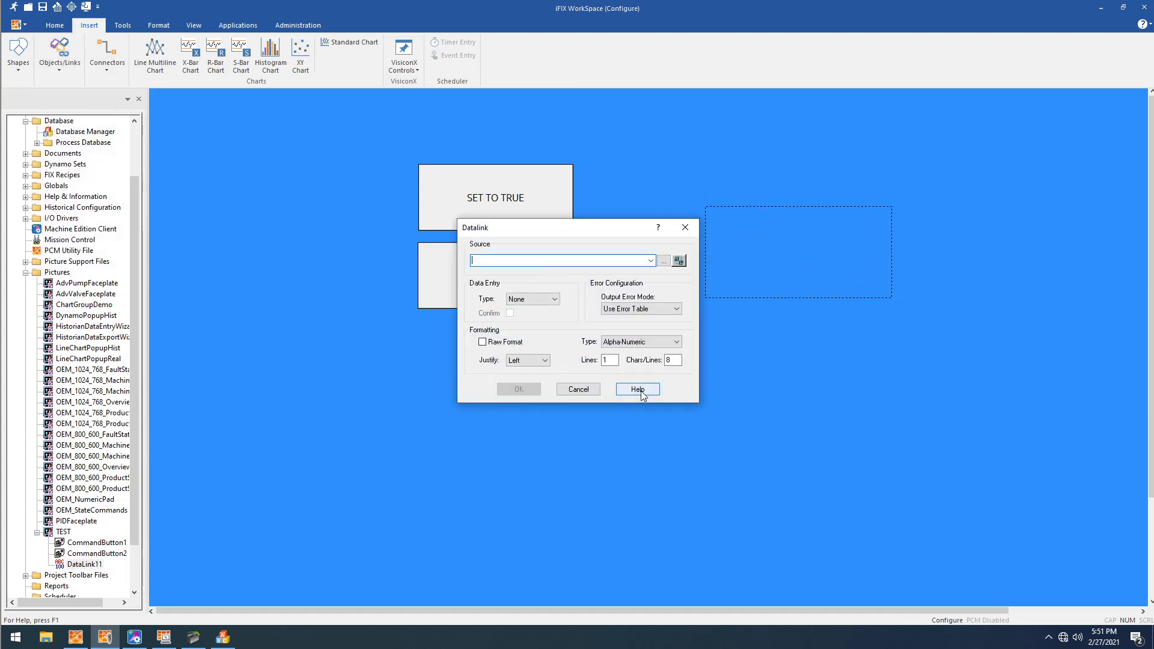
left_click_drag(530, 232, 709, 359)
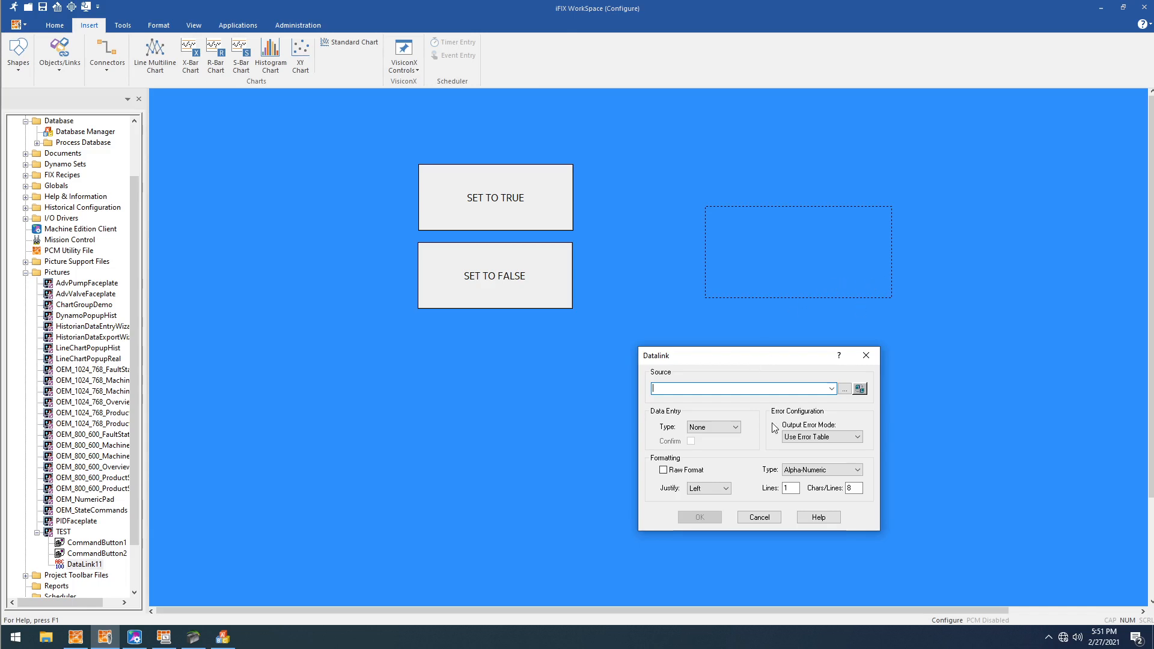
- Switch to Database Manager and examine the BOOL-OUTPUT block's I/O address and advanced output options, keeping it on scan
left_click(234, 647)
left_click(268, 300)
left_click_drag(268, 307, 268, 347)
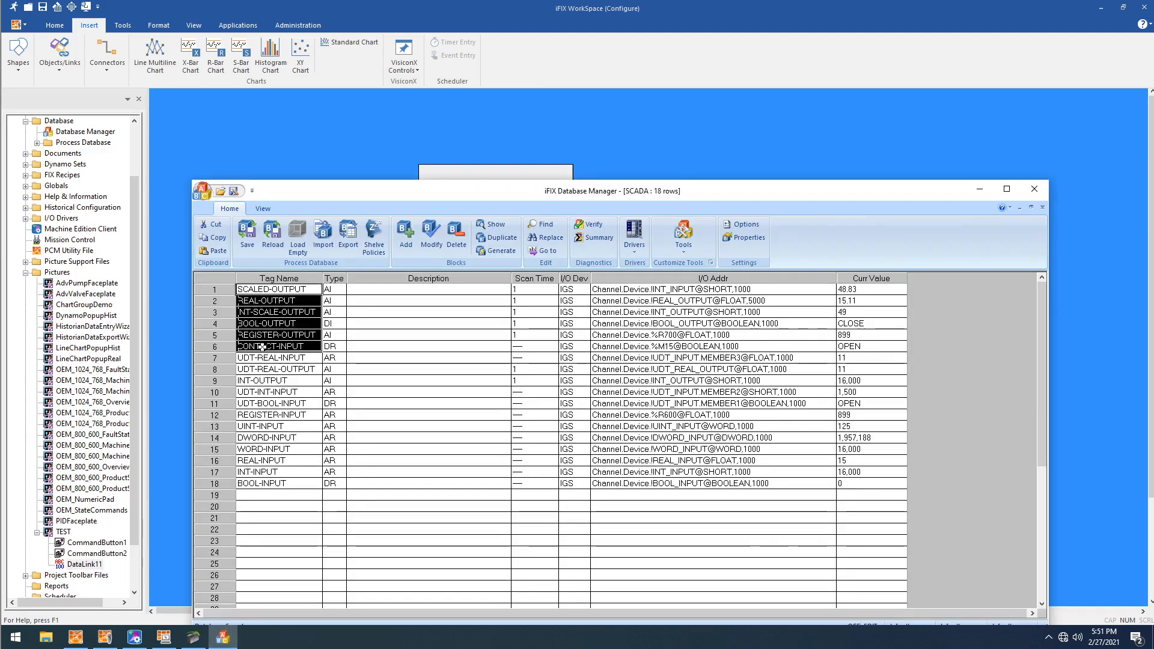
left_click(212, 321)
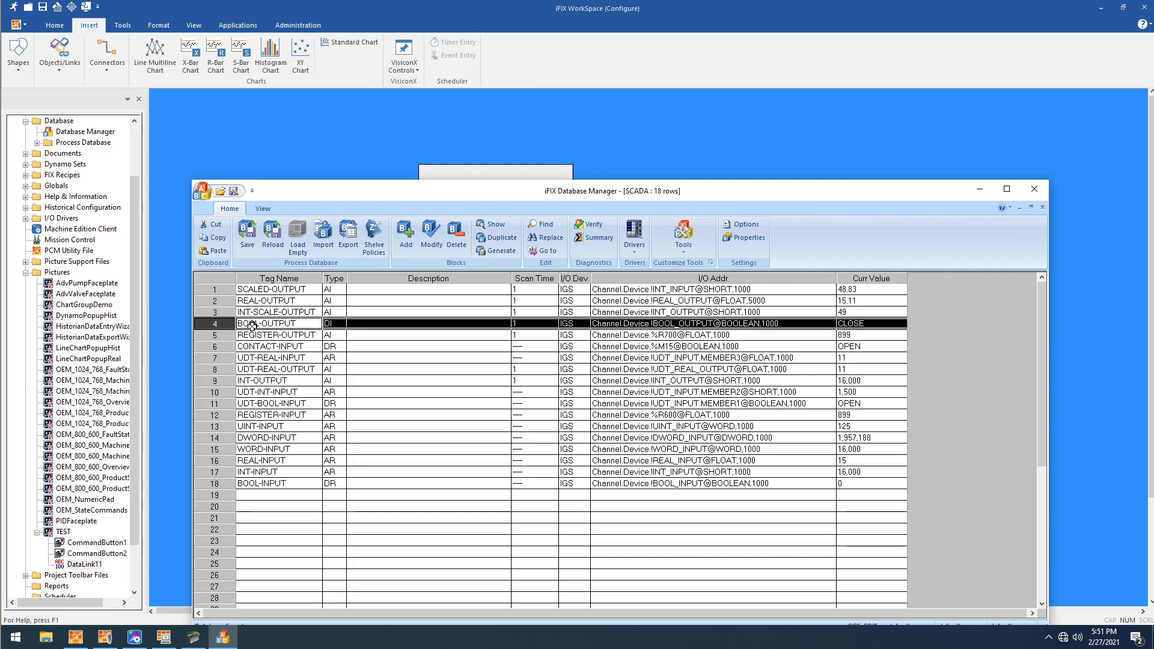
double_click(363, 322)
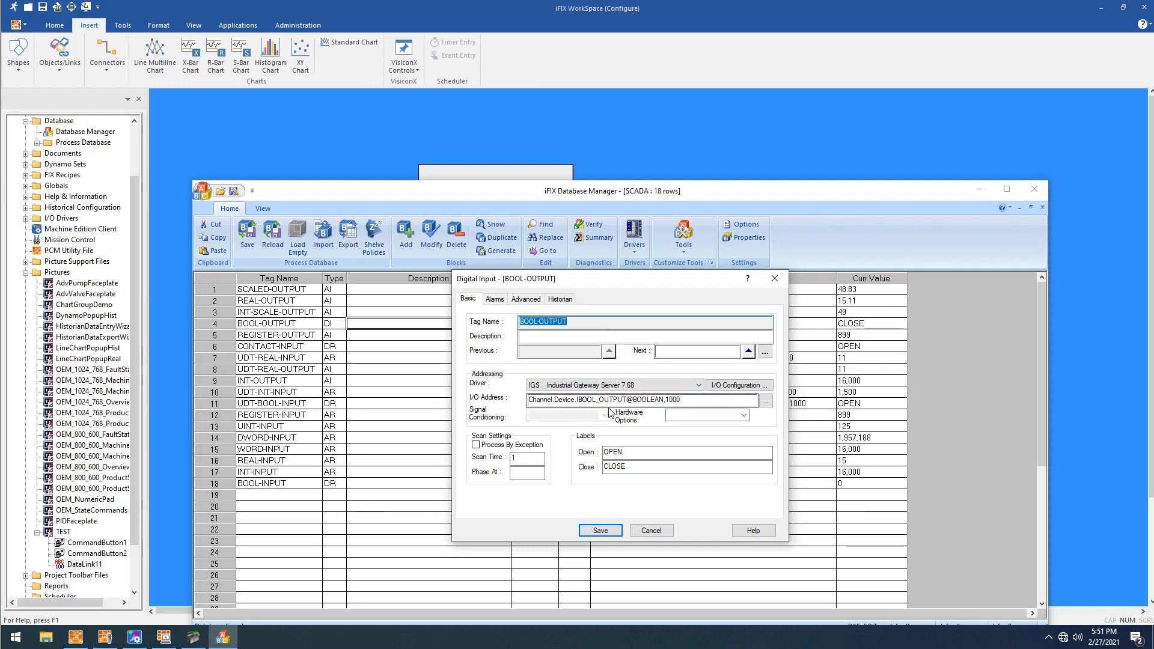
left_click_drag(621, 401, 662, 401)
left_click(681, 401)
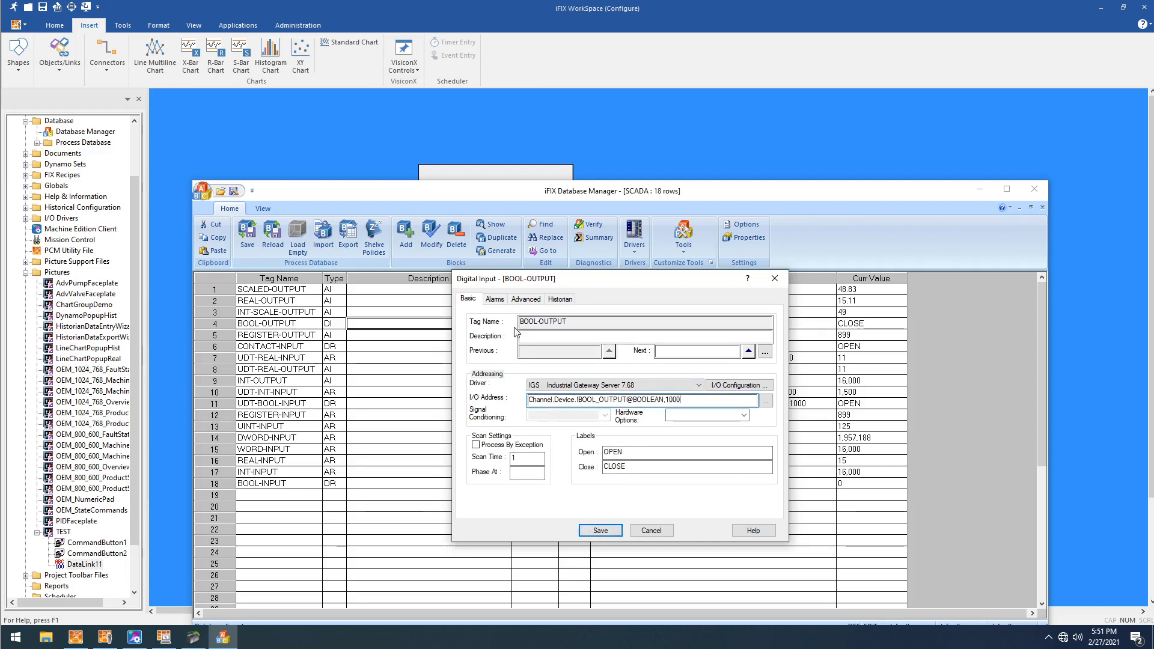
left_click(523, 299)
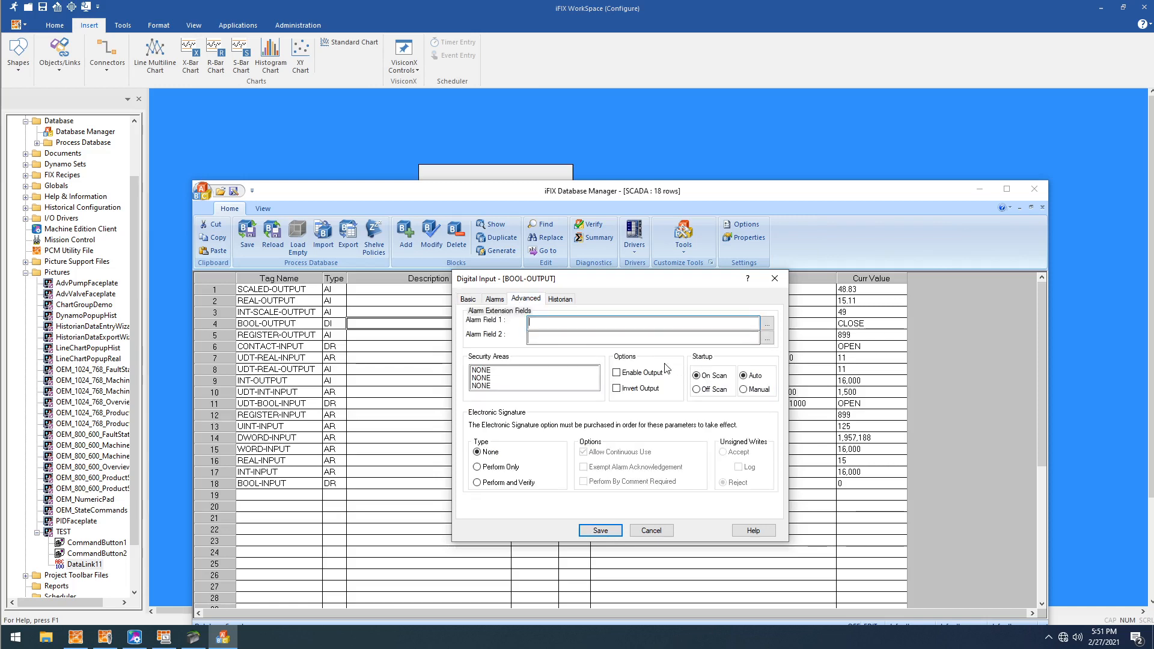
left_click(595, 530)
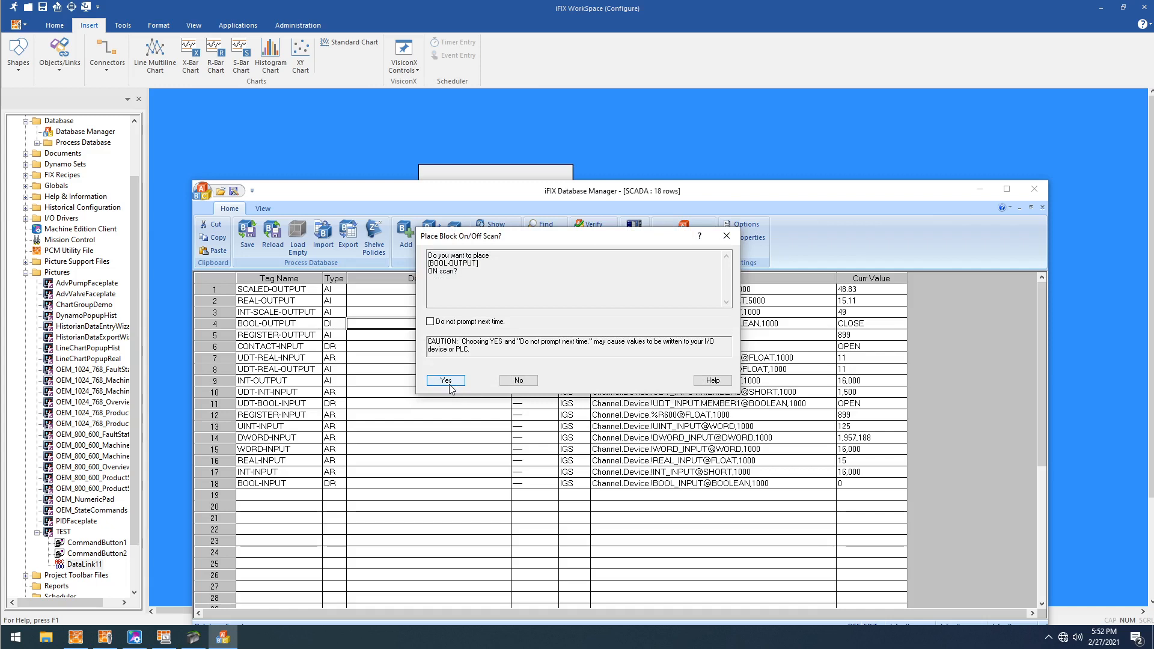
left_click(447, 379)
right_click(451, 304)
left_click(473, 425)
- Return to iFIX WorkSpace and set the datalink's source to Fix32.SCADA.BOOL-OUTPUT.F_CV
left_click(438, 136)
left_click(844, 389)
left_click(612, 325)
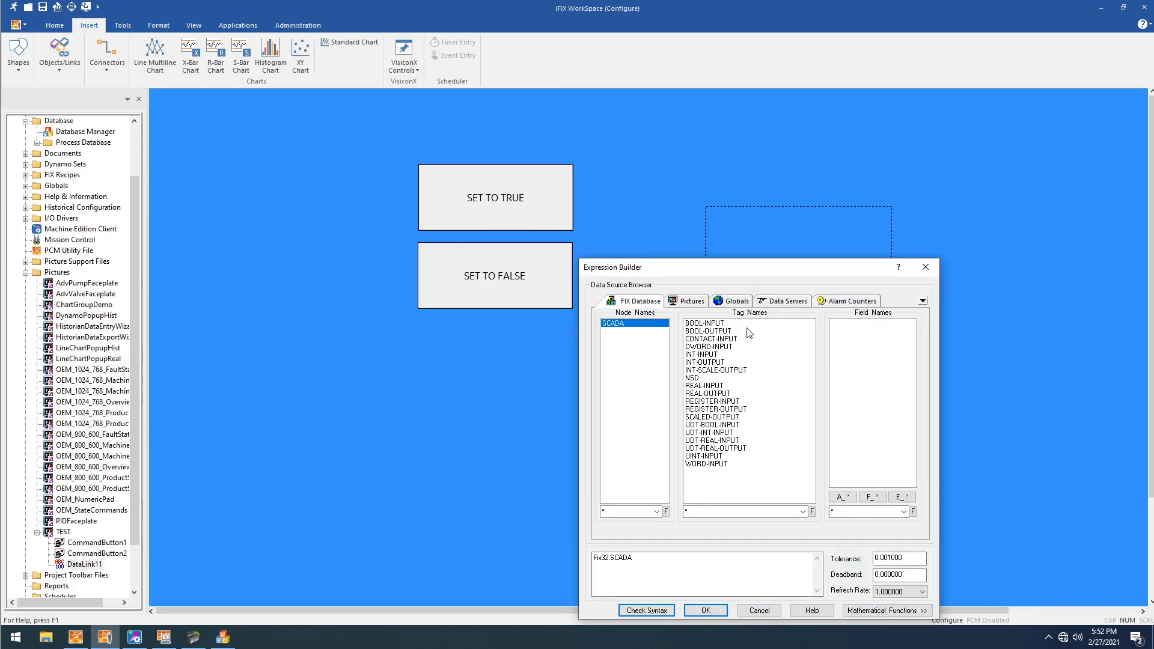
left_click(722, 332)
left_click(872, 497)
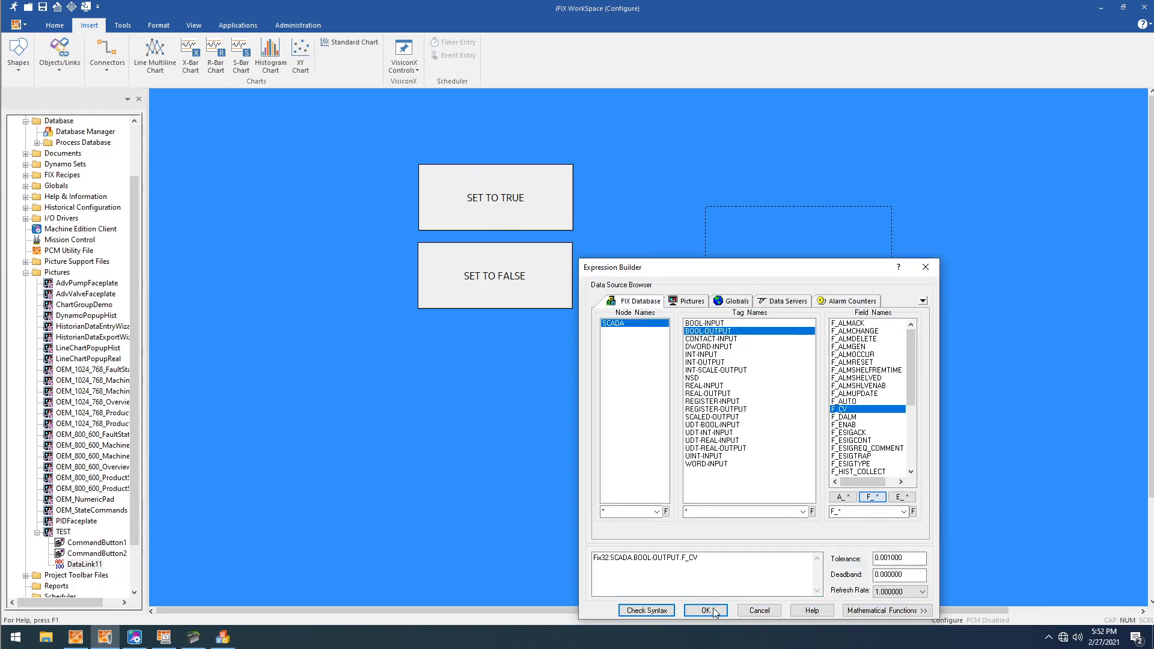
left_click(705, 610)
left_click(699, 517)
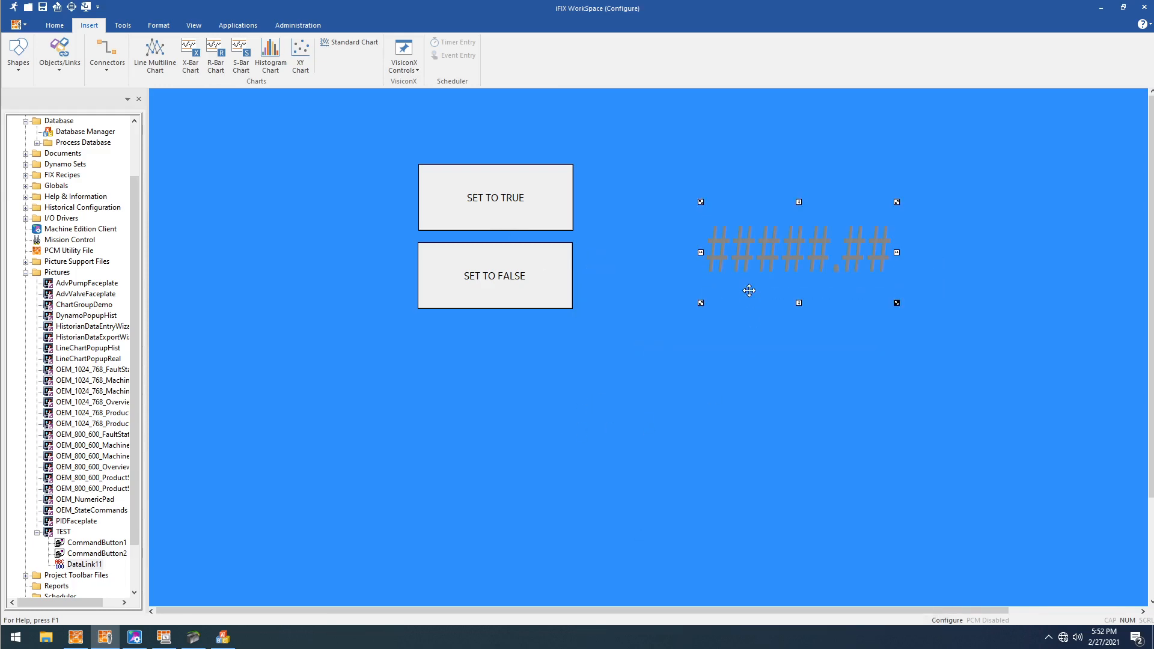
- Change the datalink's foreground color to black
right_click(757, 254)
mouse_move(858, 453)
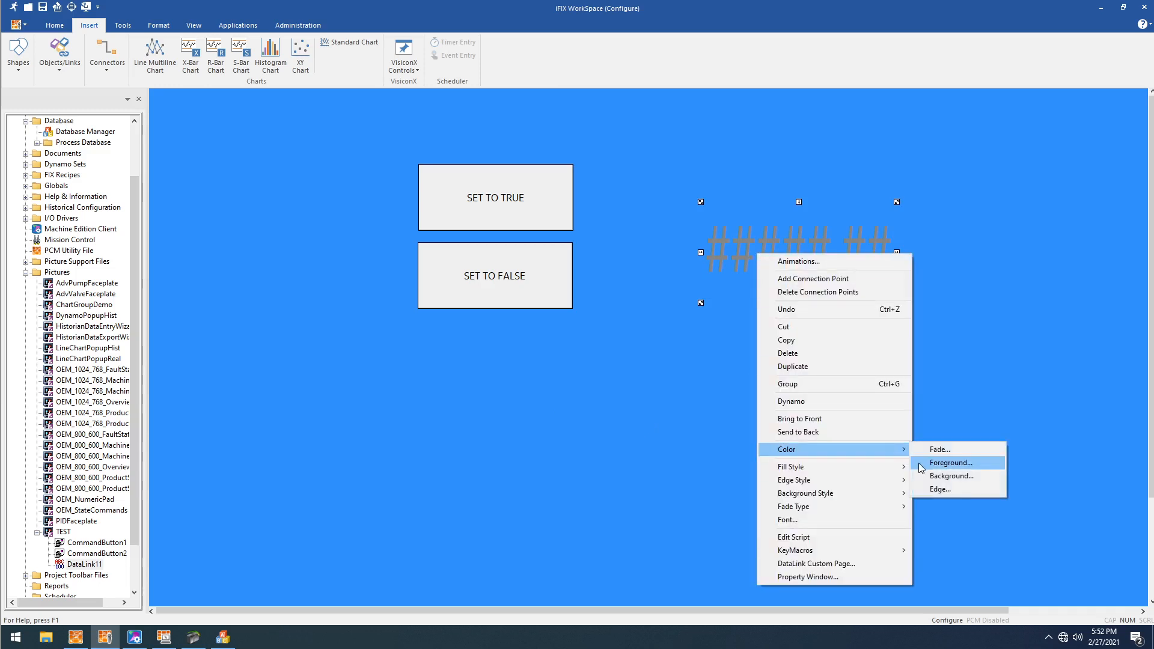
left_click(951, 463)
left_click(610, 298)
left_click(543, 399)
- Format the datalink to show 1 whole digit and 0 decimals
double_click(781, 258)
double_click(608, 359)
type("1")
double_click(674, 359)
type("0")
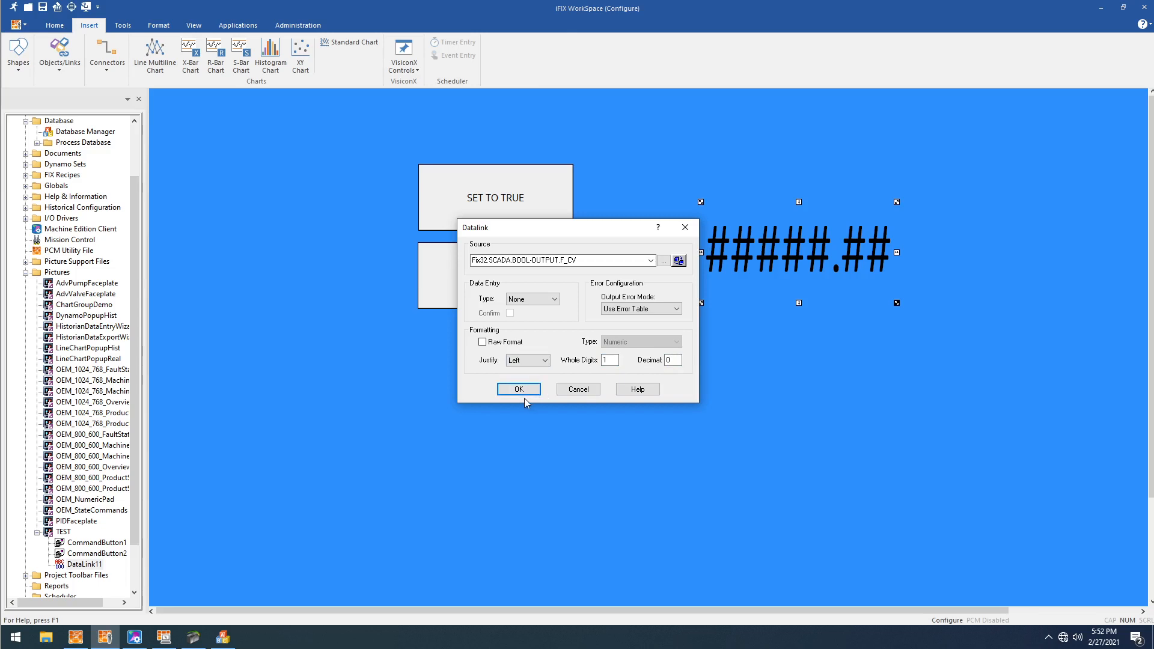
left_click(524, 396)
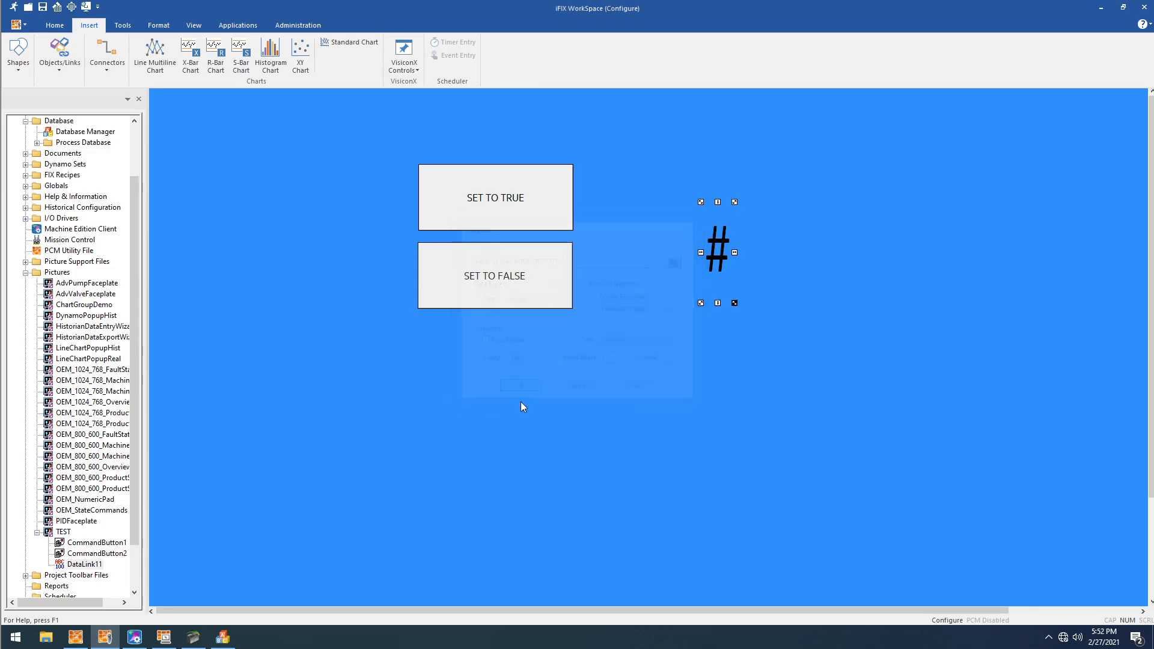
- Script the SET TO TRUE button's click event with CloseDigitalPoint "Fix32.SCADA.BOOL-INPUTS.F_CV"
left_click(506, 243)
right_click(502, 185)
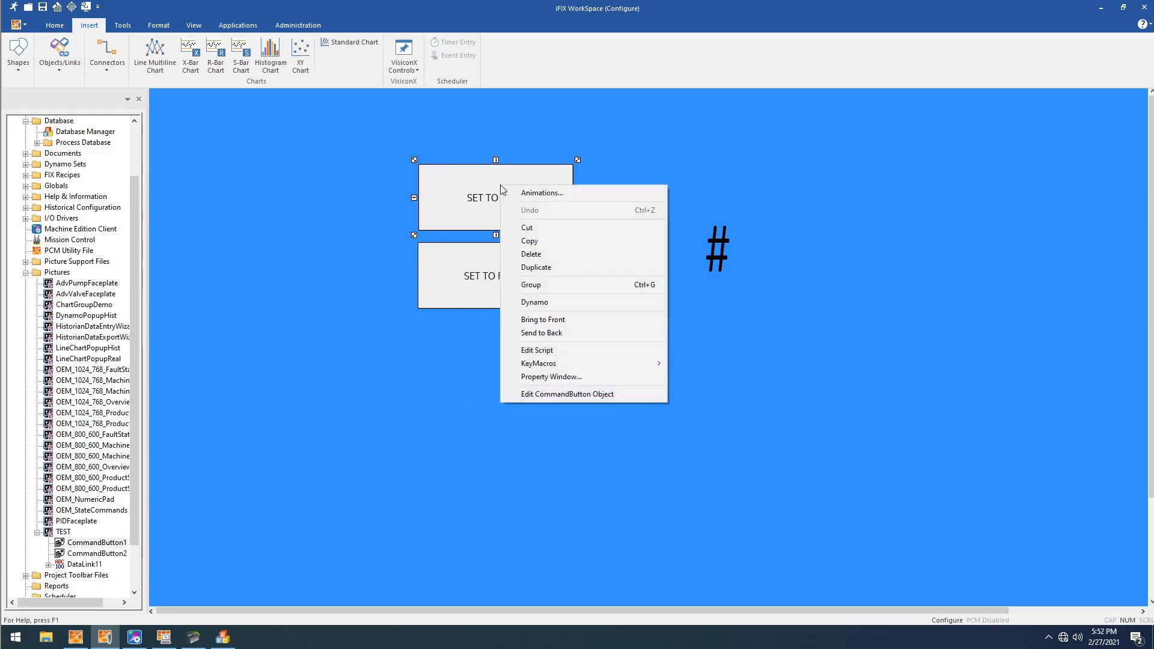
left_click(540, 348)
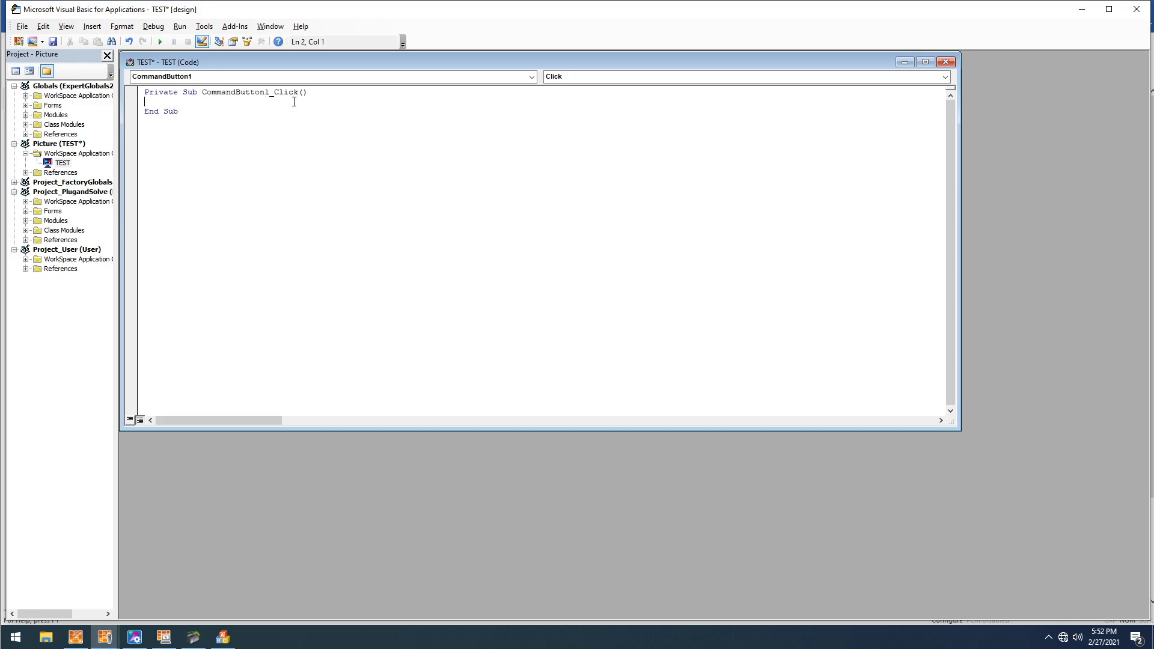
left_click_drag(182, 112, 134, 96)
left_click(222, 103)
type("CloseDigitalPoint ")
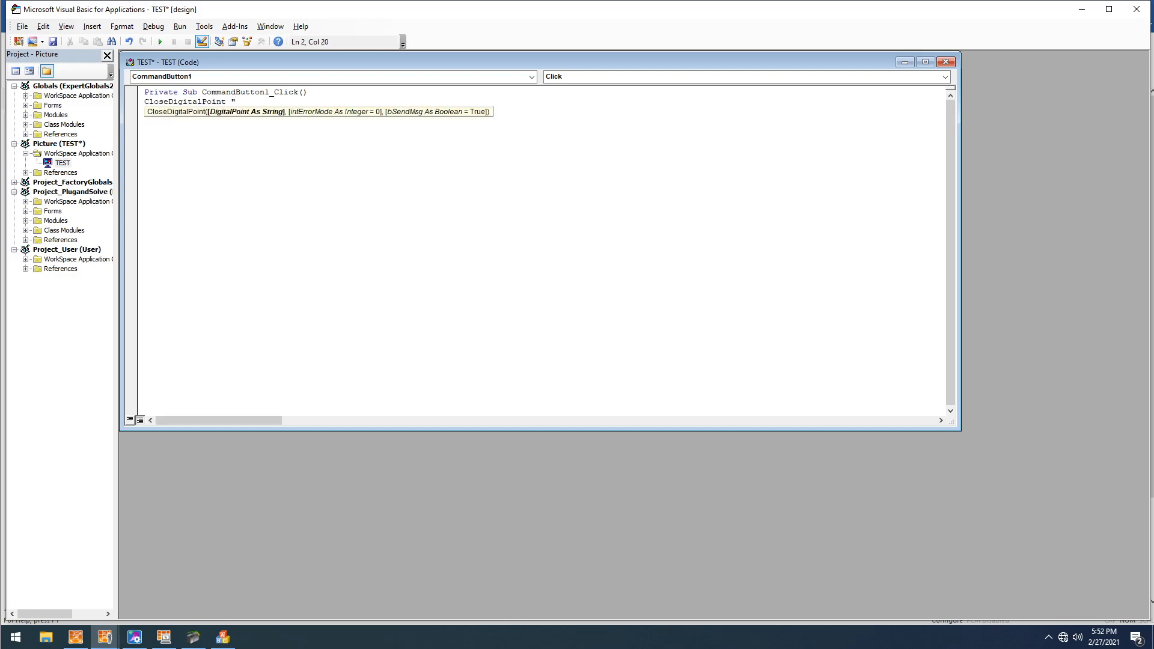
type("\"Fix32")
type(".SCADA")
type(".BOOL-INPUTS")
type(".F_CV\"")
left_click(348, 226)
- Copy the CloseDigitalPoint line into the SET TO FALSE button's click script and change the command to OpenDigitalPoint
left_click(374, 102)
key("shift+Home")
key("ctrl+c")
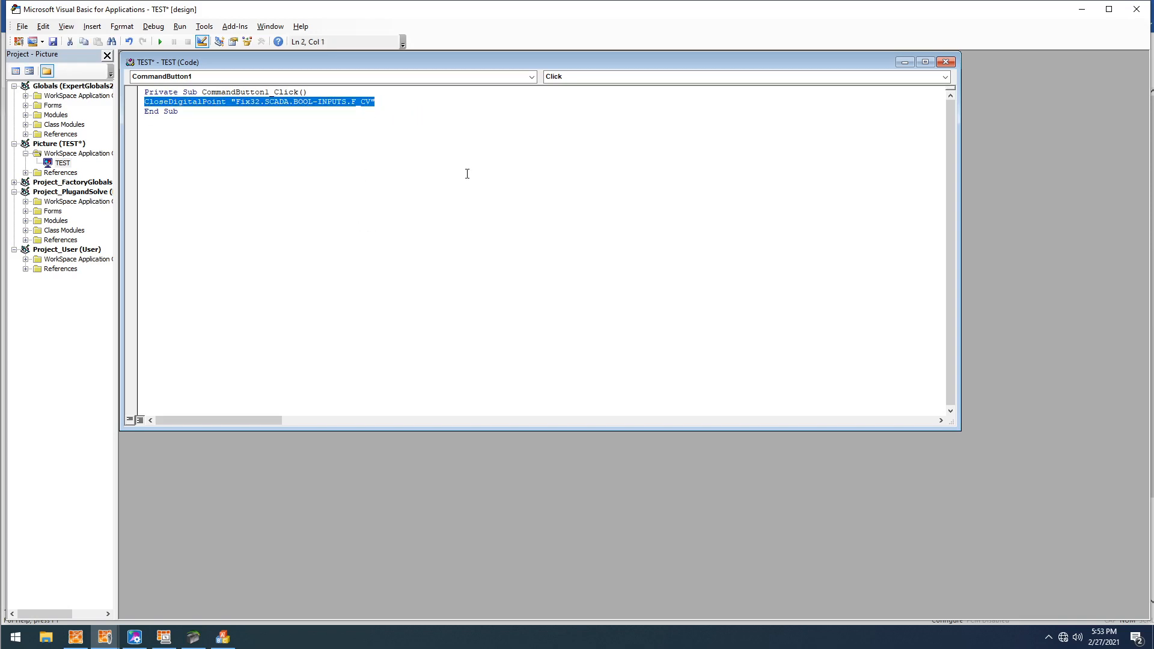
left_click(1136, 9)
right_click(535, 276)
left_click(571, 441)
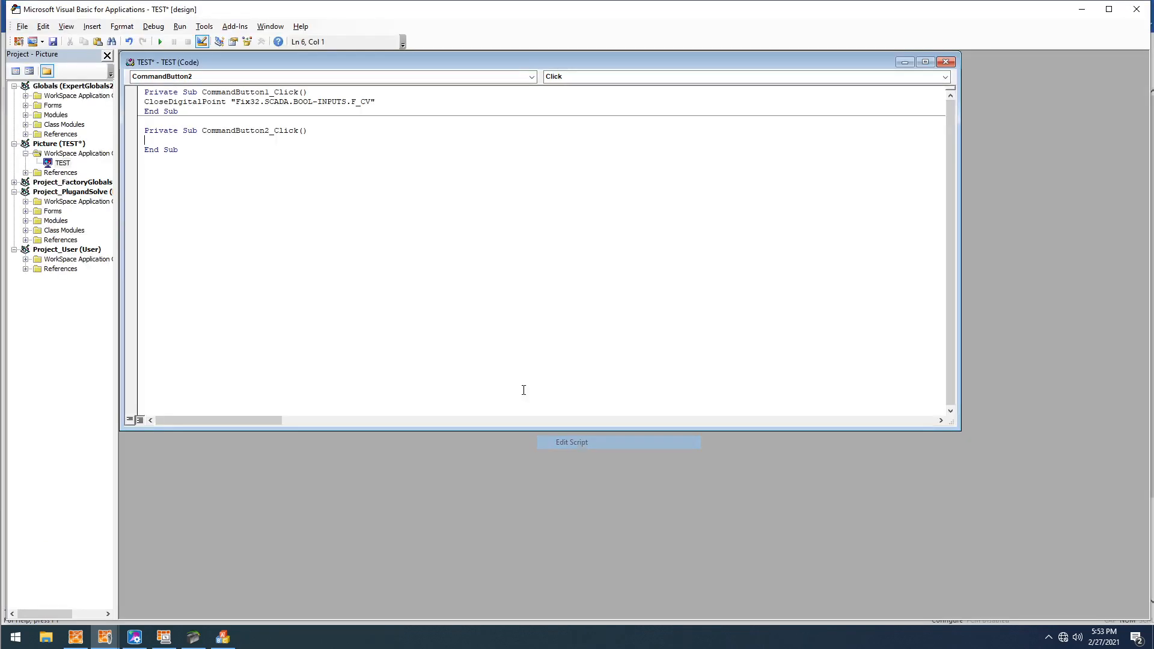
key("ctrl+v")
left_click_drag(169, 142, 109, 143)
type("Open")
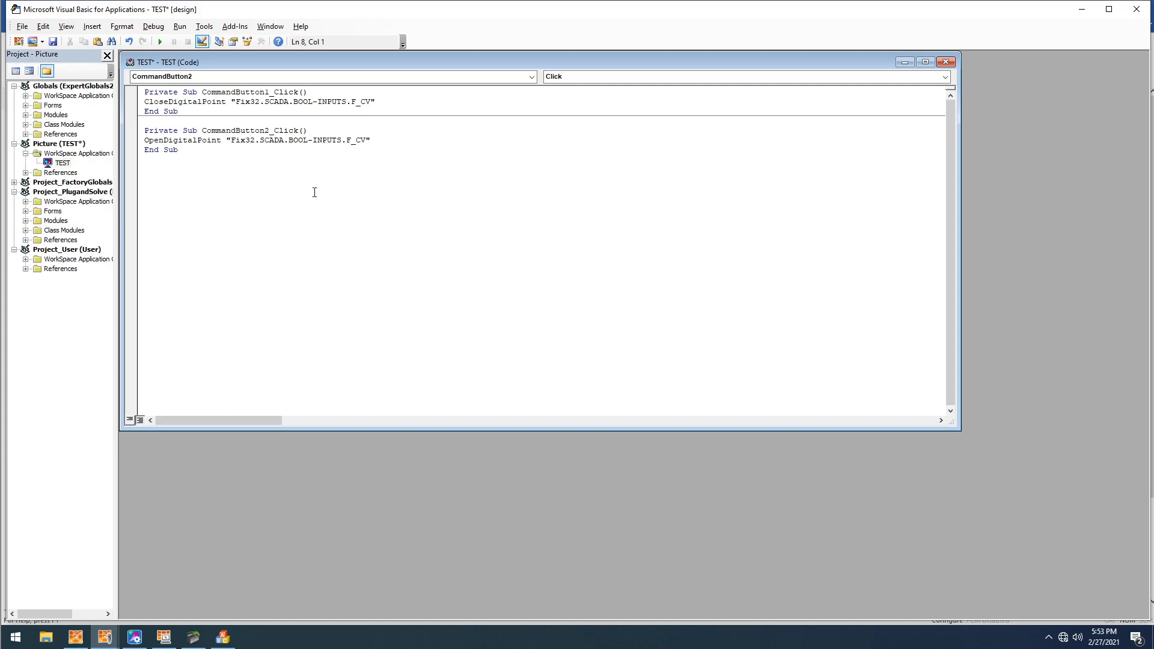
- Correct the tag name to BOOL-INPUT in both click scripts and close the Visual Basic editor
key("Delete")
key("BackSpace")
left_click(1136, 9)
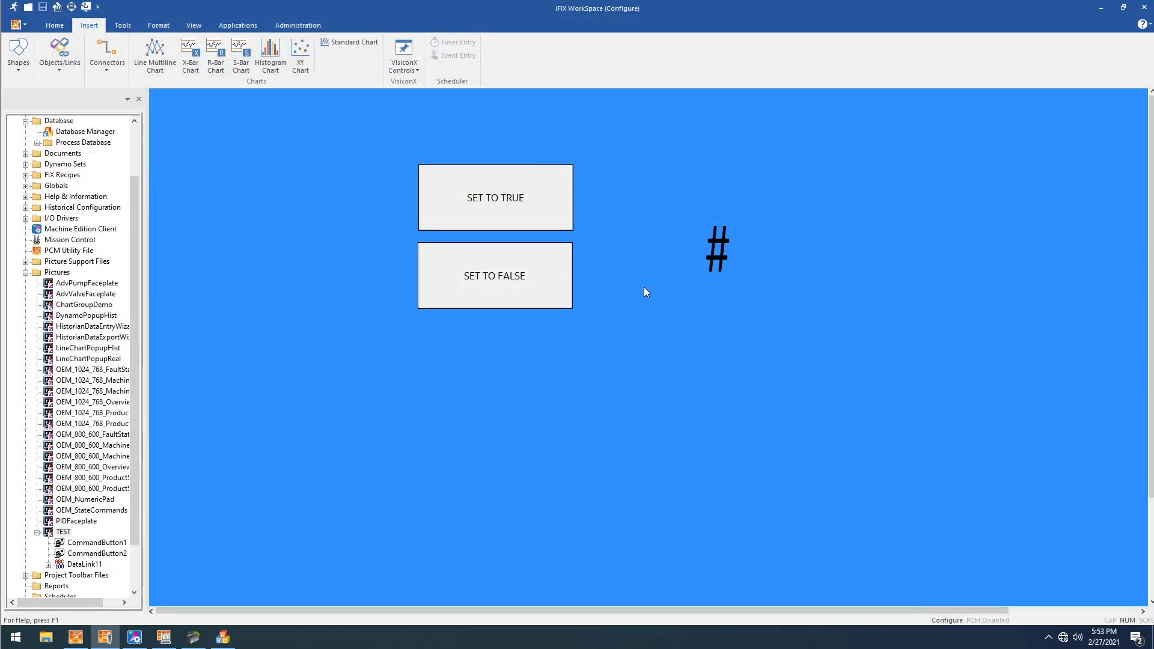
- Run the TEST picture, check BOOL_INPUT and BOOL_OUTPUT in Machine Edition's _MAIN ladder, and return to iFIX WorkSpace
key("ctrl+w")
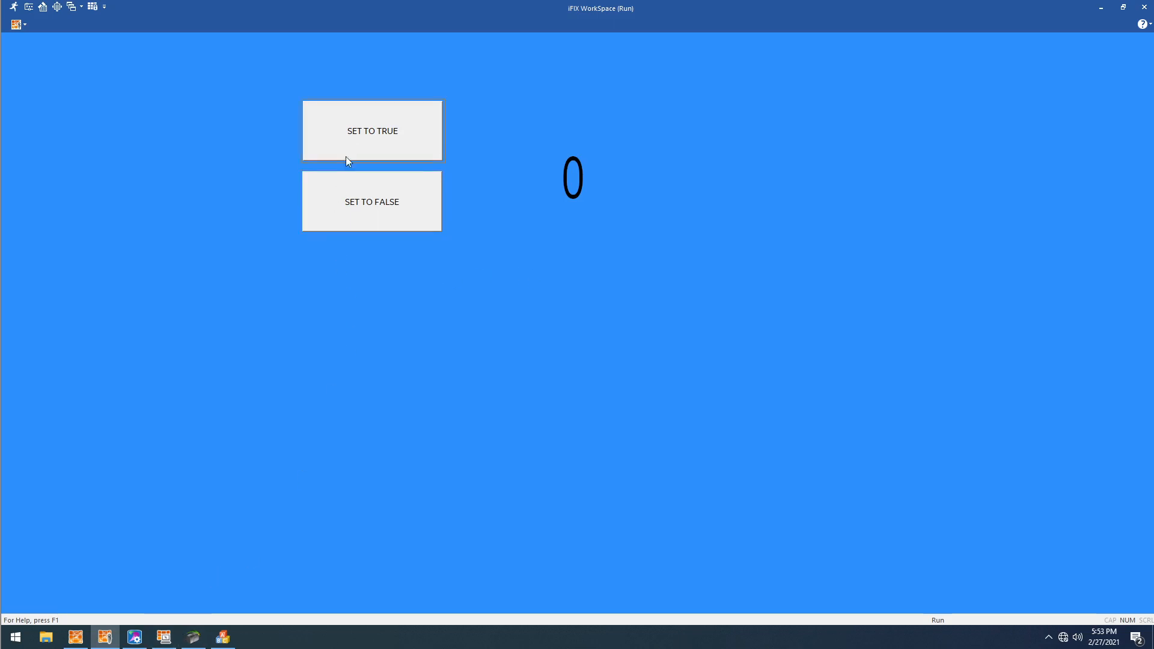
left_click(134, 637)
left_click(408, 153)
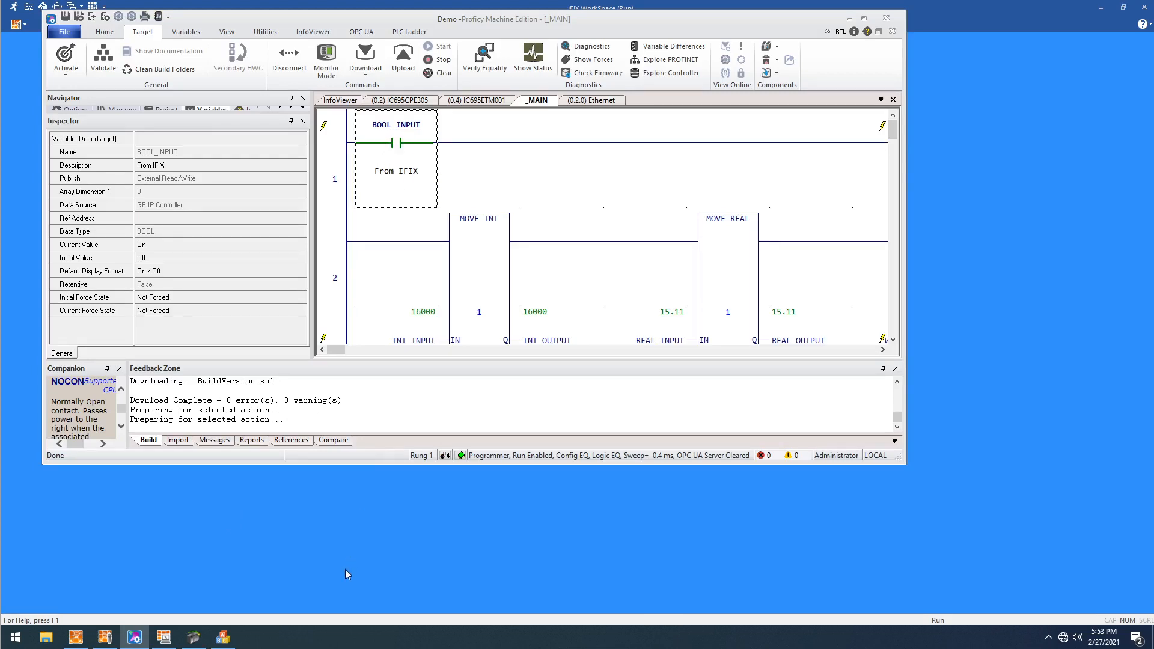
key("alt+Tab")
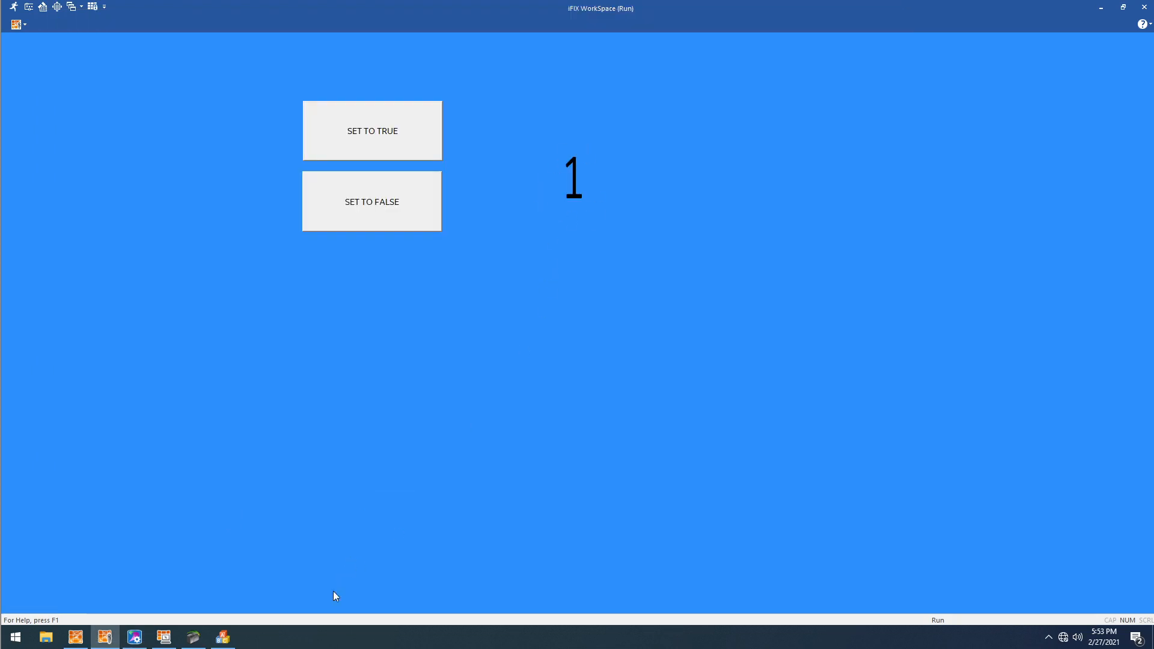
left_click(135, 639)
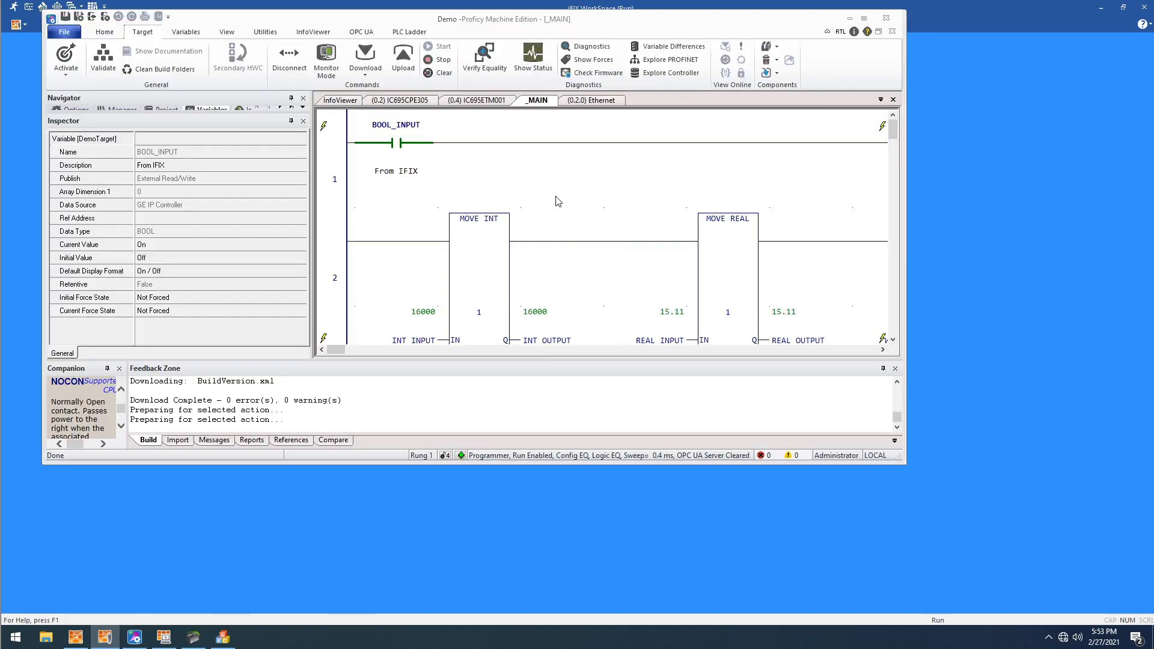
left_click(883, 350)
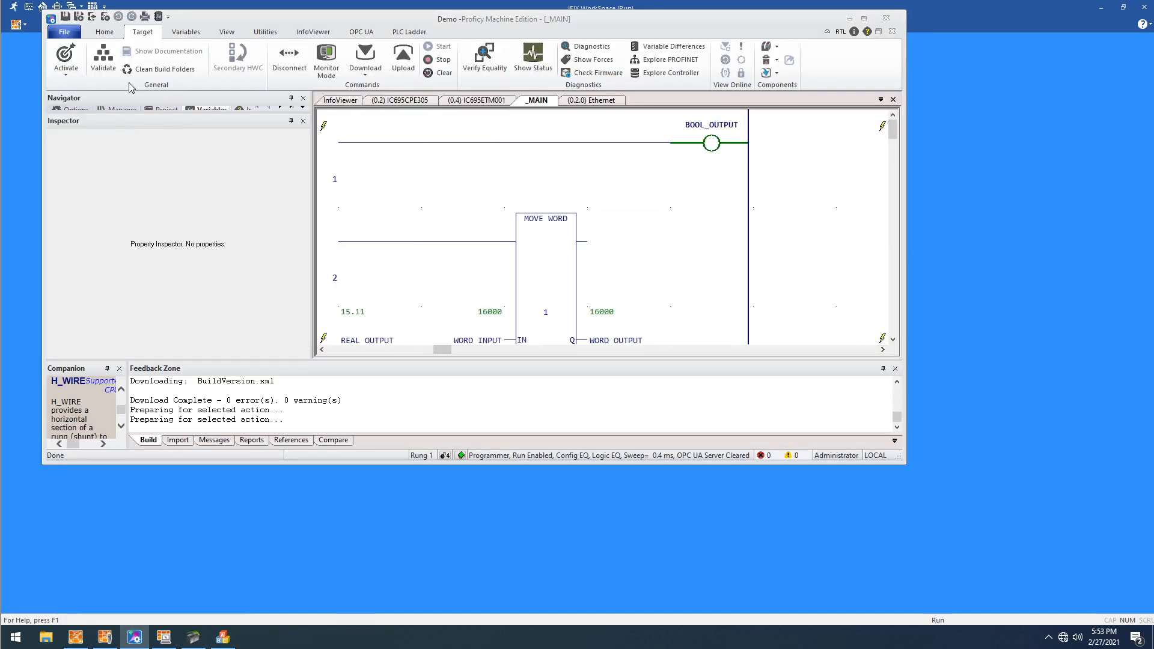
left_click(105, 637)
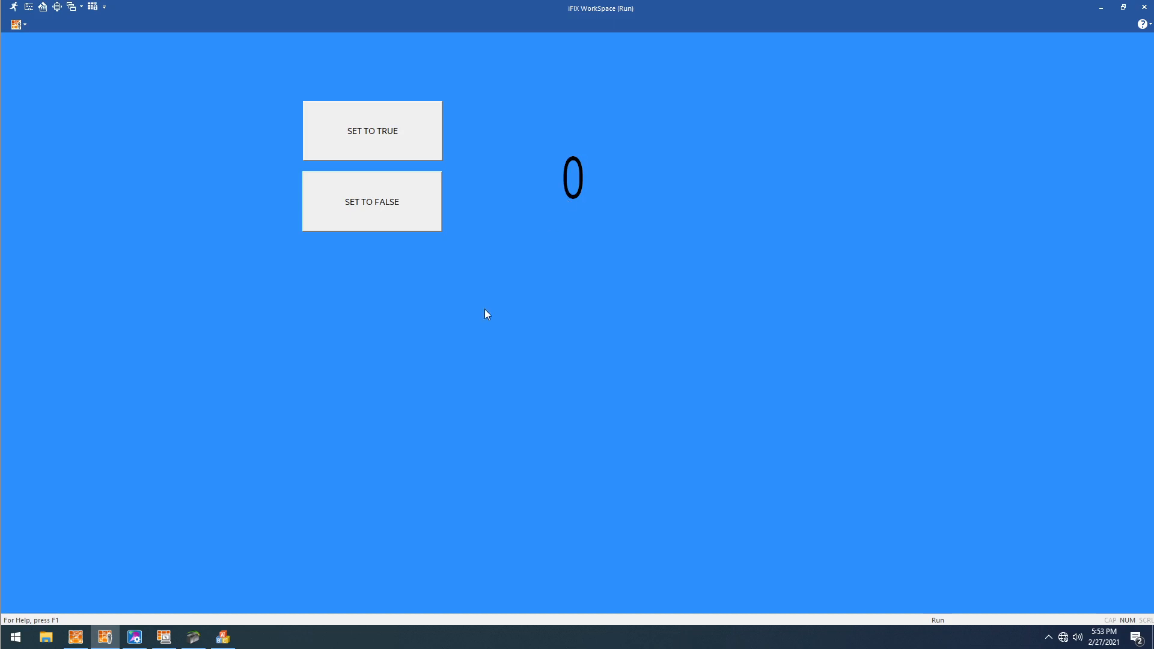
- In Database Manager, change the final number of BOOL-OUTPUT's I/O address to 5000, place the block on scan, and return to the picture
left_click(223, 637)
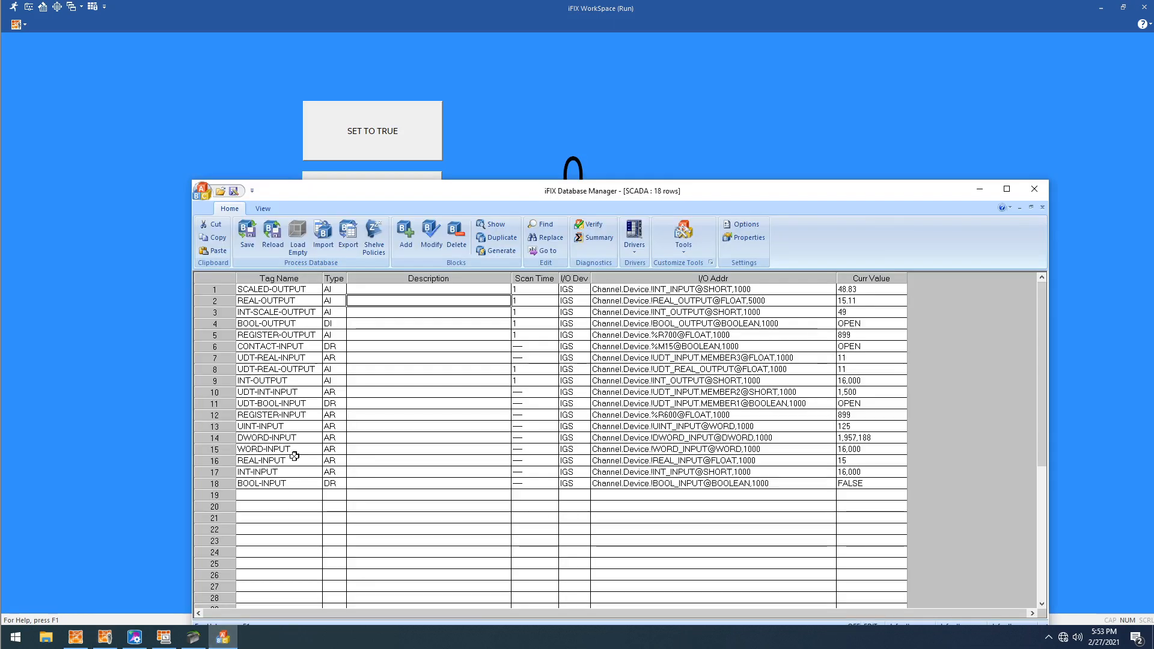
double_click(301, 323)
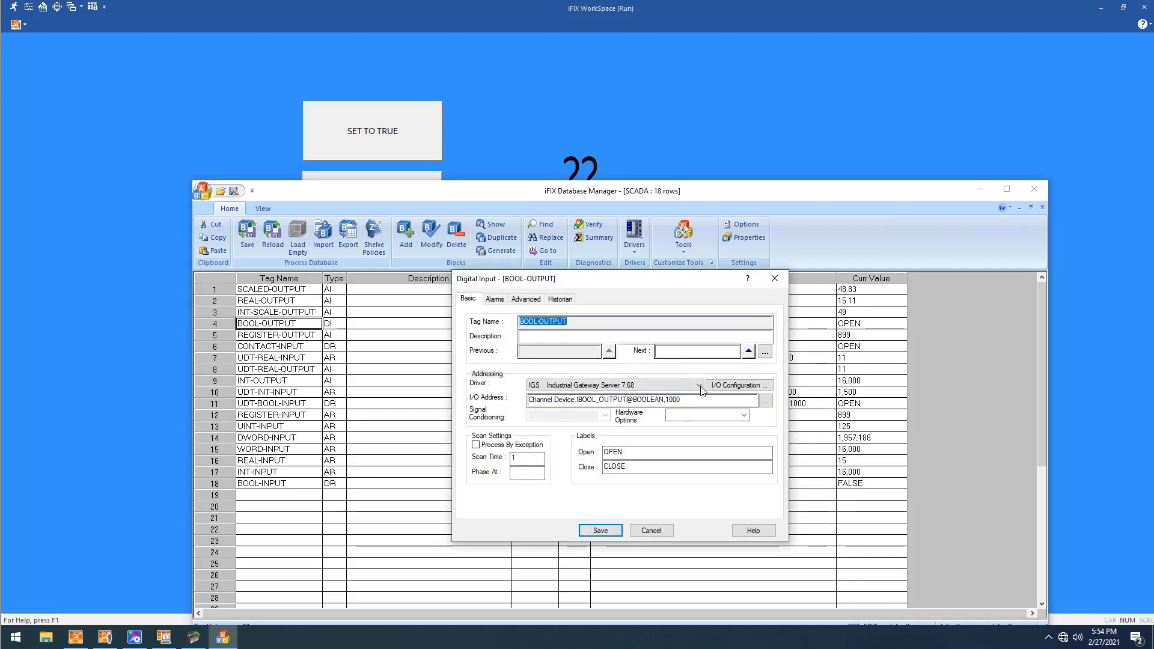
double_click(671, 399)
type("5000")
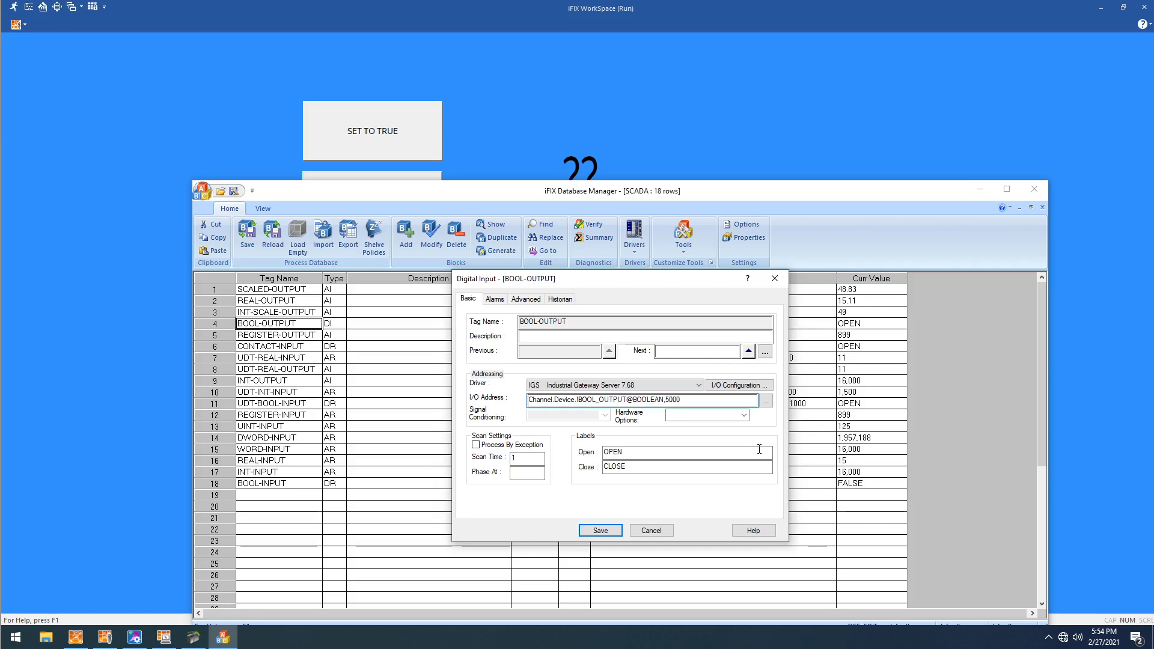
left_click(600, 530)
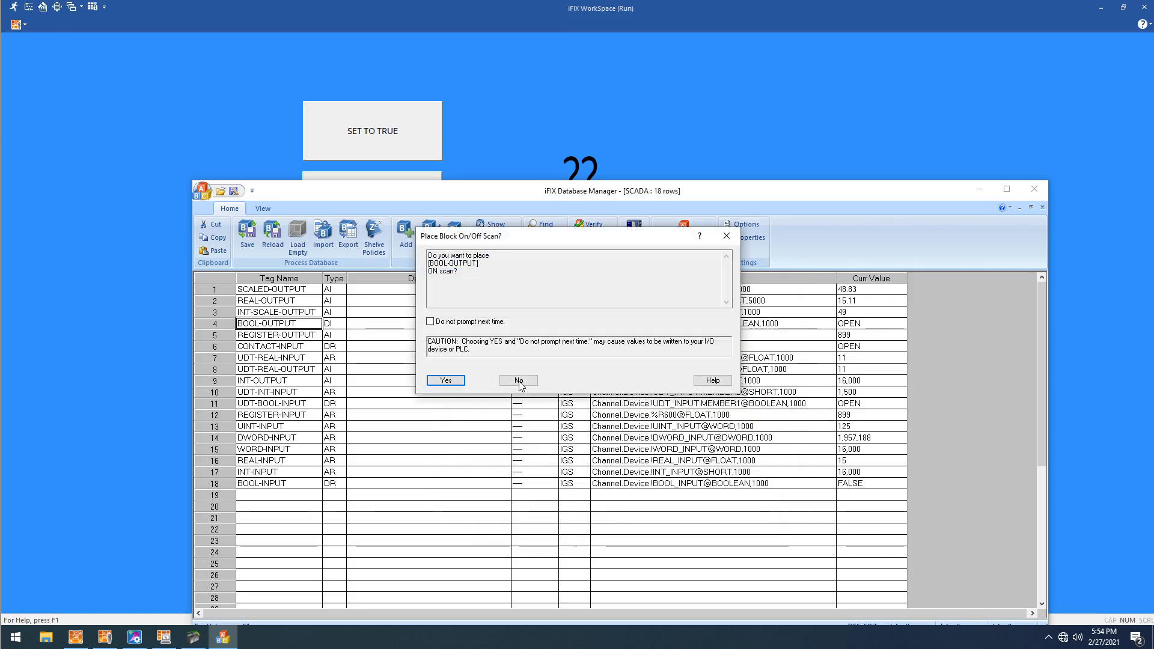
left_click(446, 379)
right_click(454, 329)
left_click(522, 451)
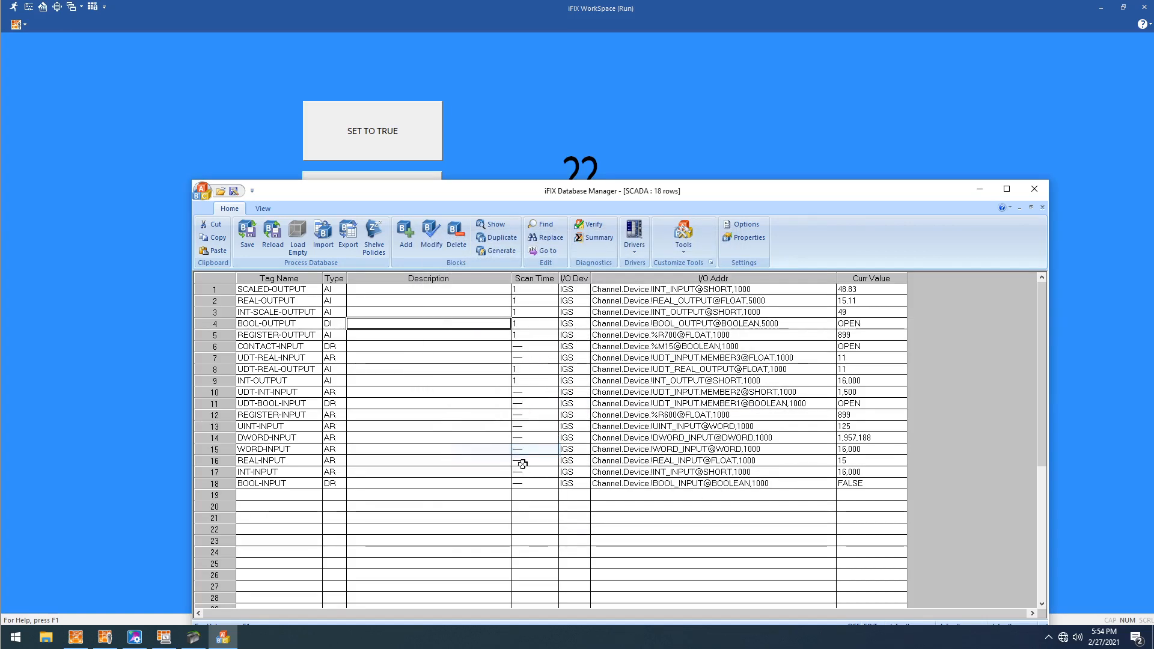
left_click(539, 126)
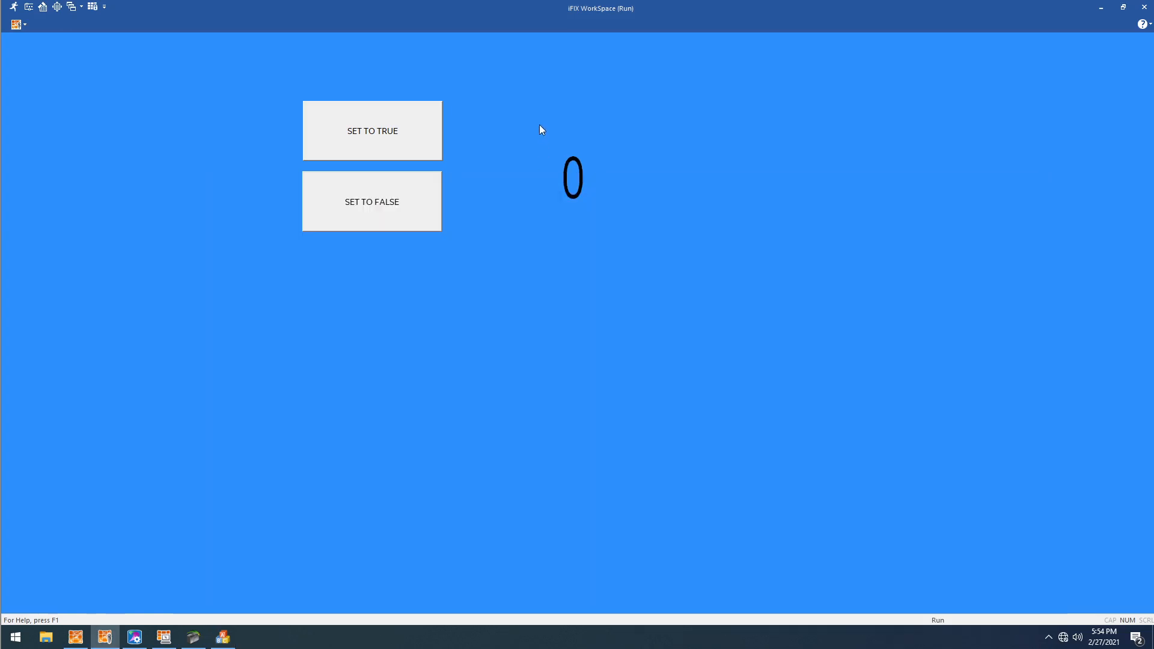
- Set BOOL-INPUT to true from the running picture, check BOOL_OUTPUT in Machine Edition, and return iFIX WorkSpace to configure mode
left_click(398, 132)
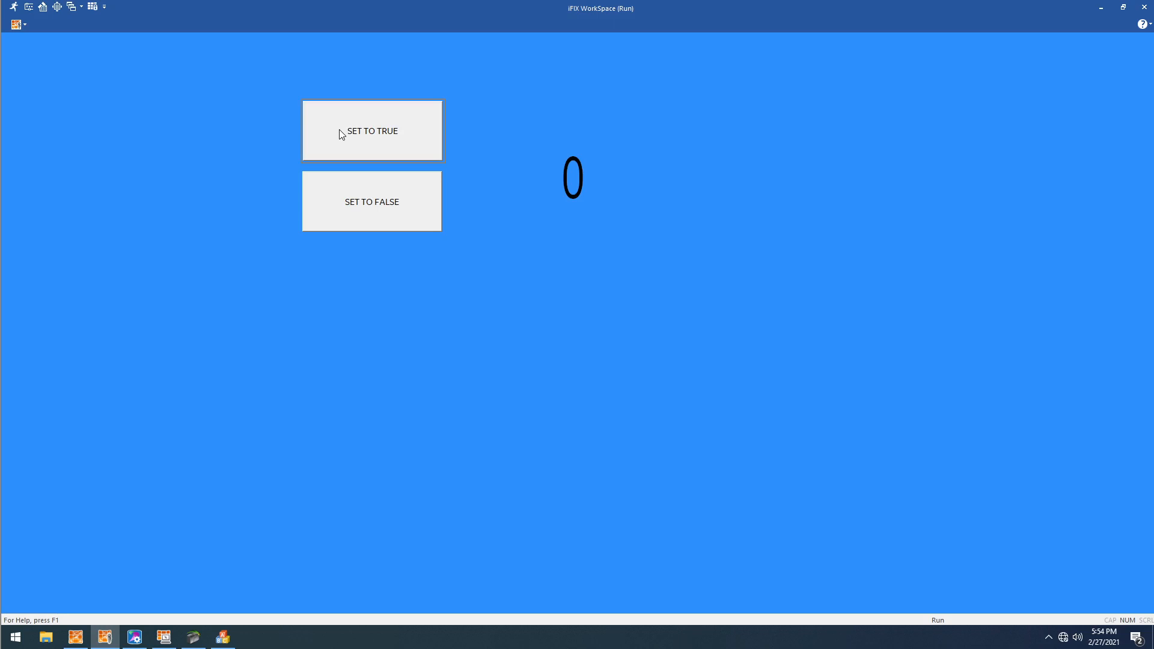
left_click(145, 634)
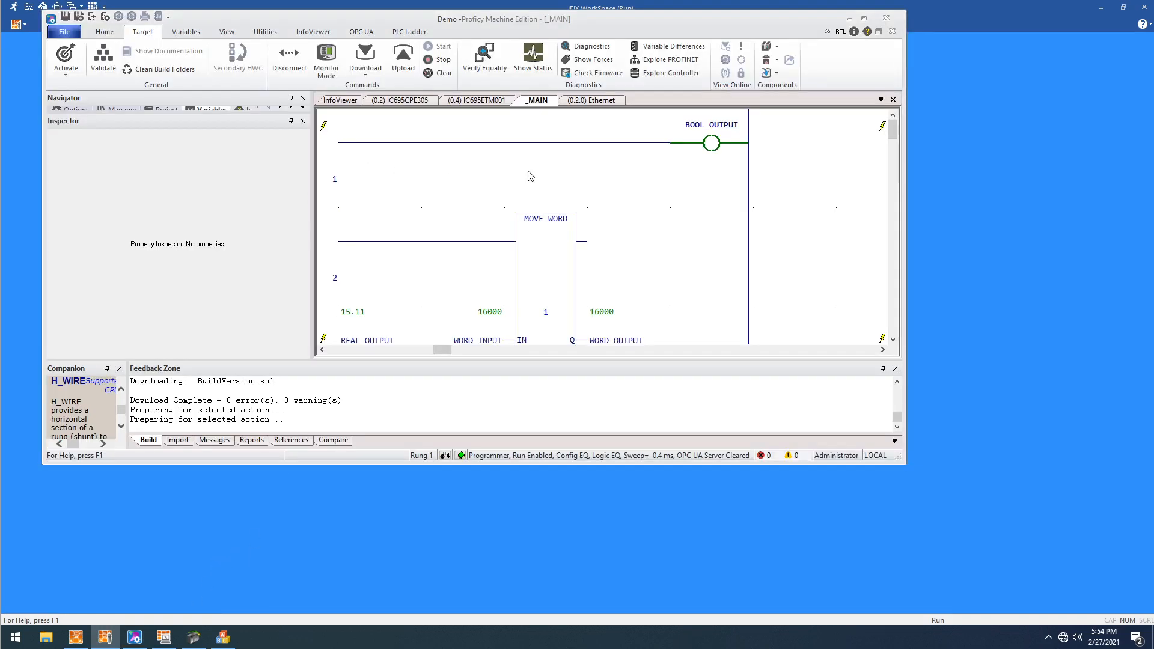
left_click(940, 204)
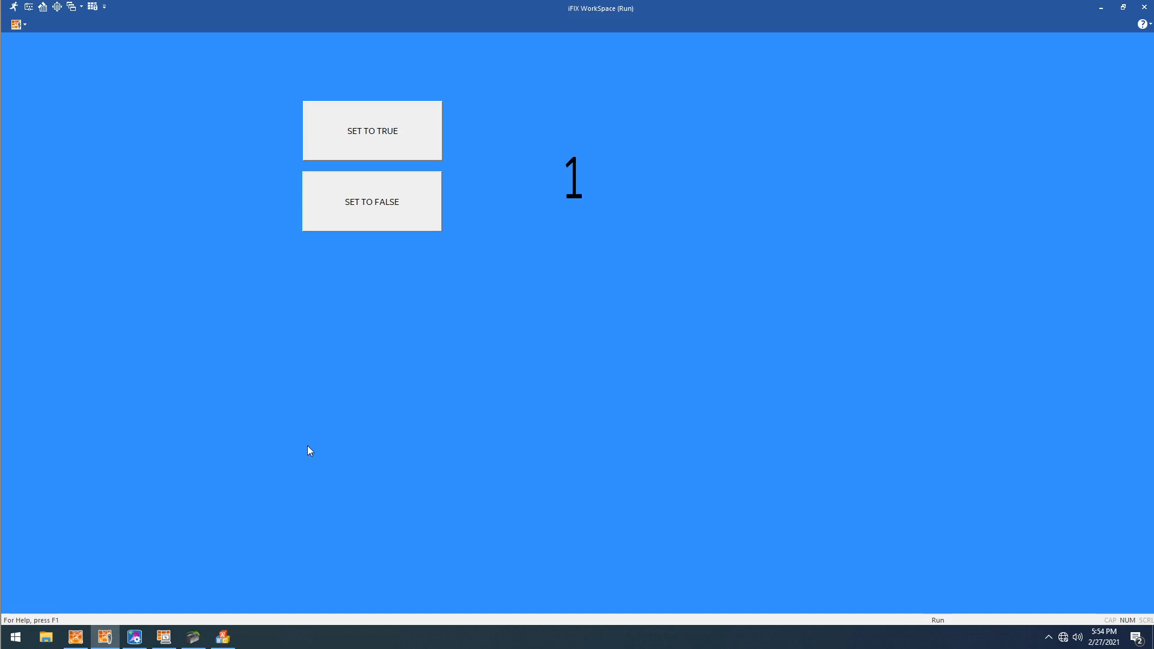
key("ctrl+w")
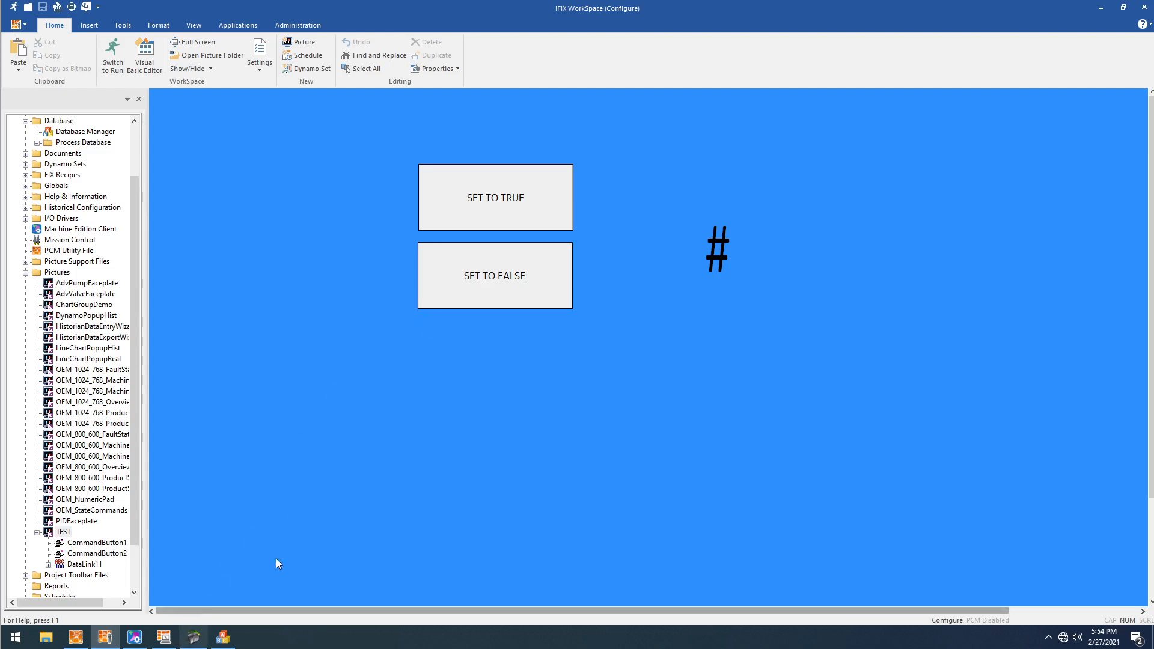
- In Machine Edition's _MAIN ladder, locate the MOVE REAL block and inspect the REAL_INPUT variable
left_click(193, 637)
left_click_drag(442, 350, 336, 350)
scroll(451, 257, "down", 1)
scroll(453, 257, "down", 1)
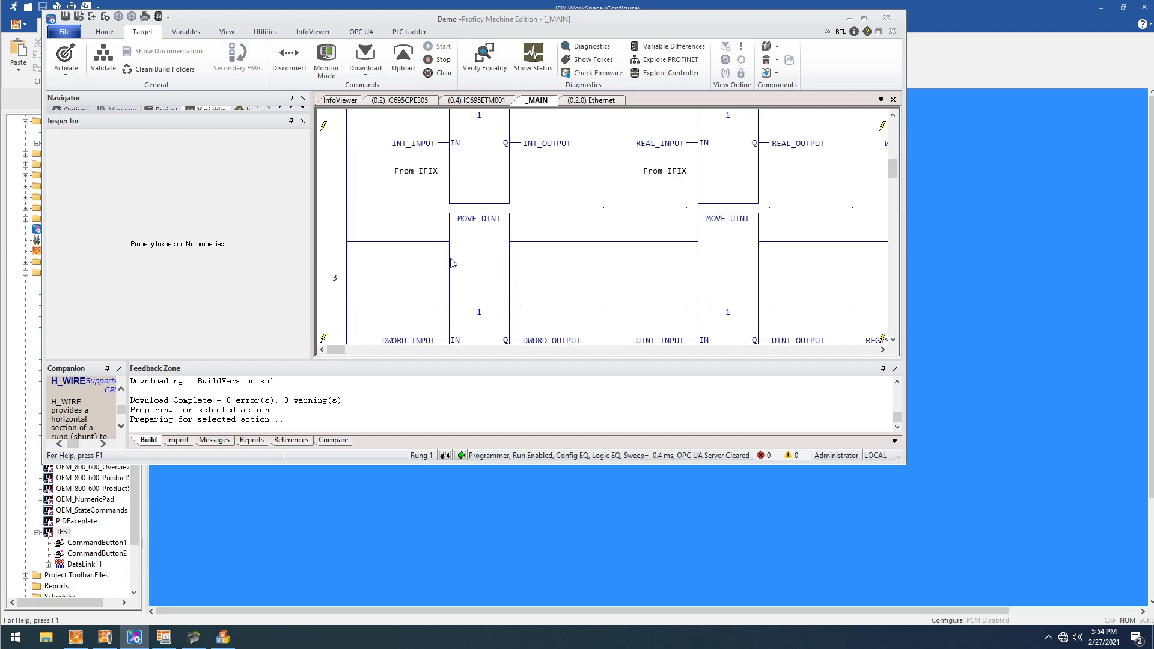
scroll(668, 271, "up", 1)
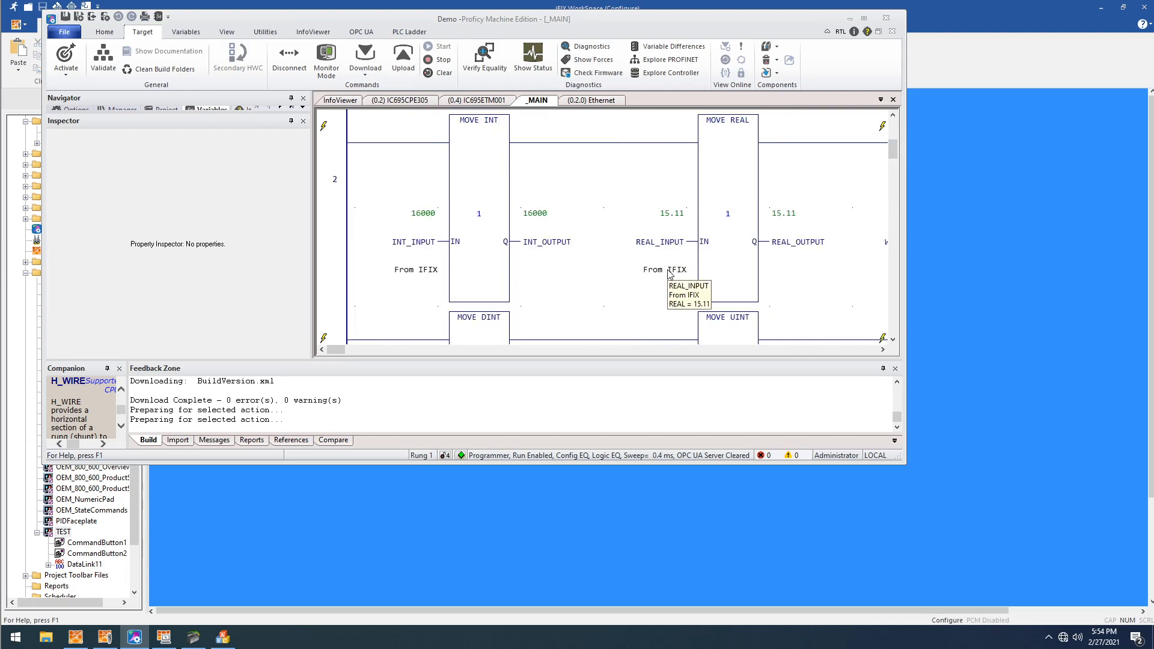
left_click(666, 275)
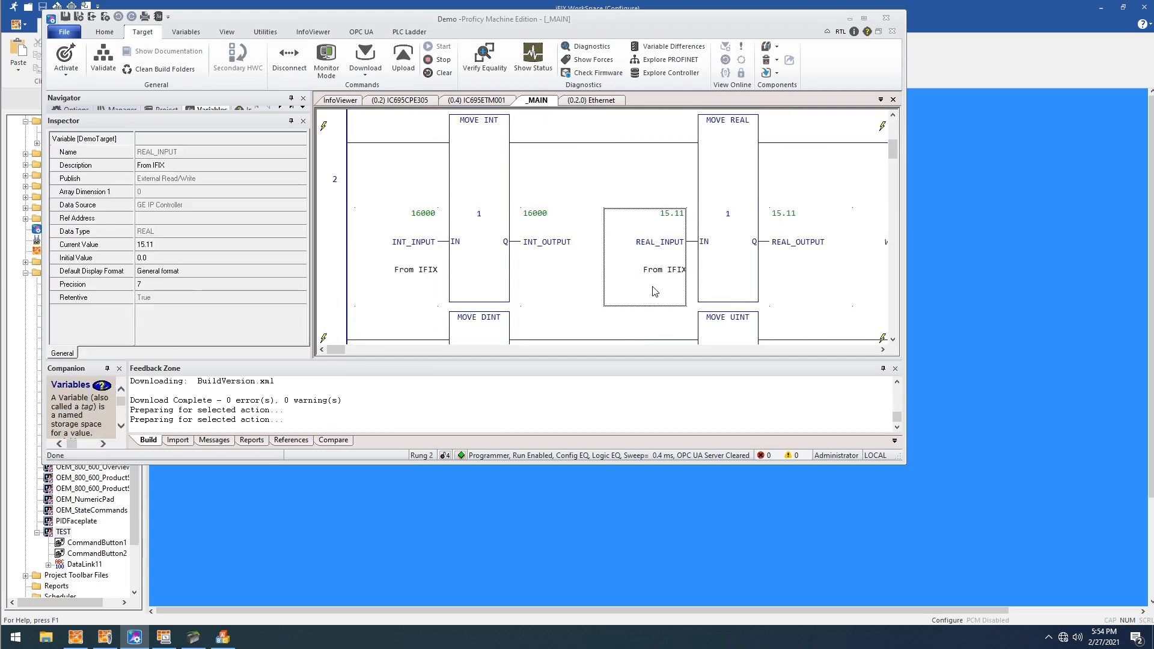
- In iFIX WorkSpace, insert a datalink below the two buttons with Fix32.SCADA.REAL-INPUT.F_CV as its source
left_click(493, 512)
left_click(89, 24)
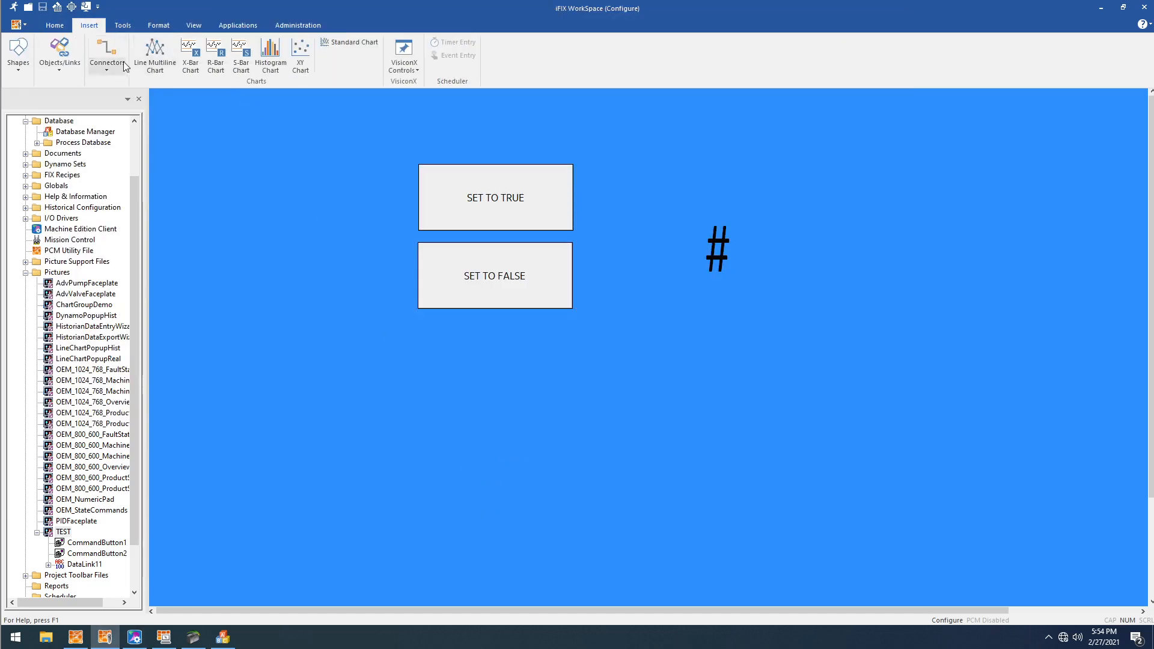
left_click(77, 65)
left_click(70, 110)
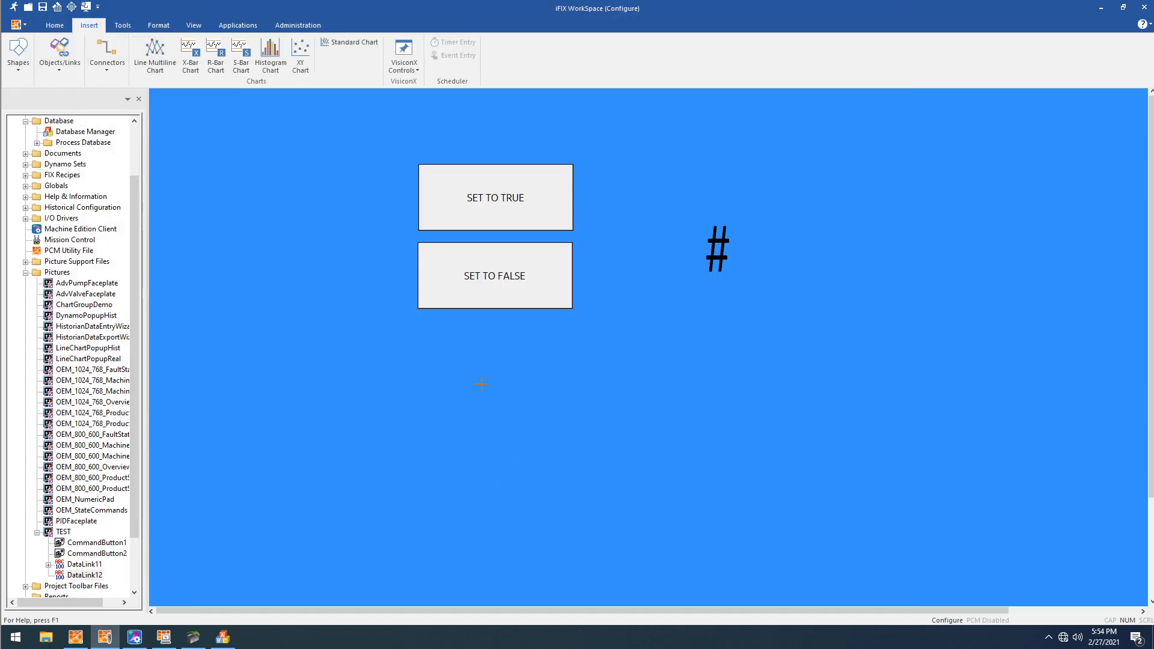
left_click_drag(516, 391, 825, 461)
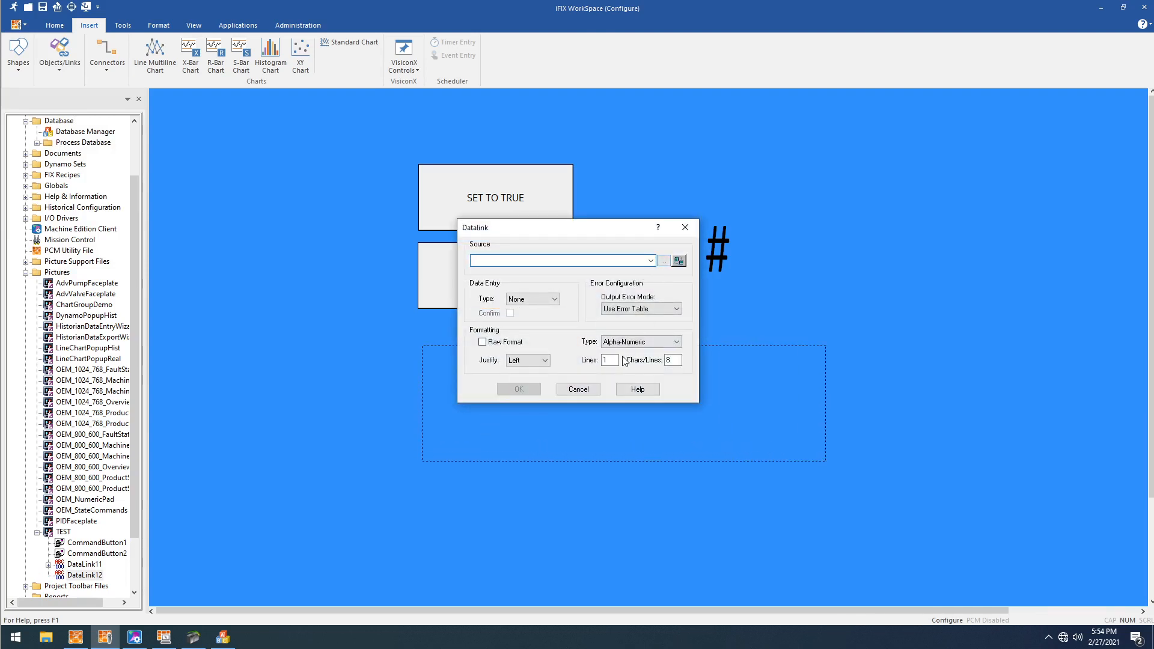
left_click(664, 262)
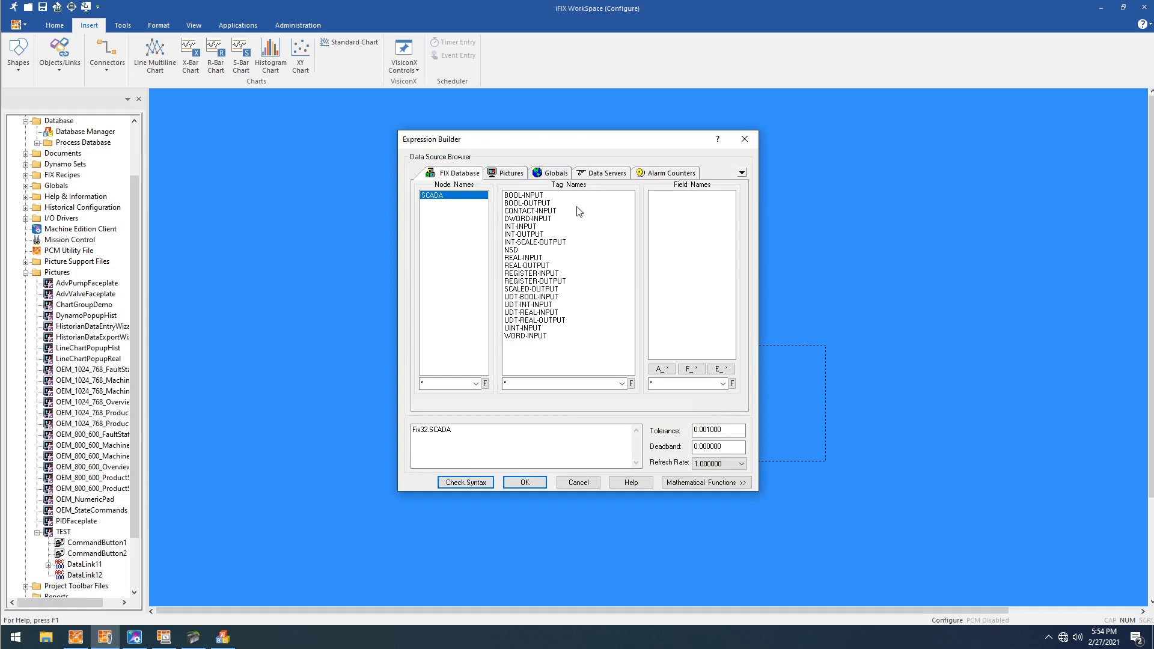
left_click(522, 257)
left_click(691, 368)
left_click(521, 483)
left_click(610, 360)
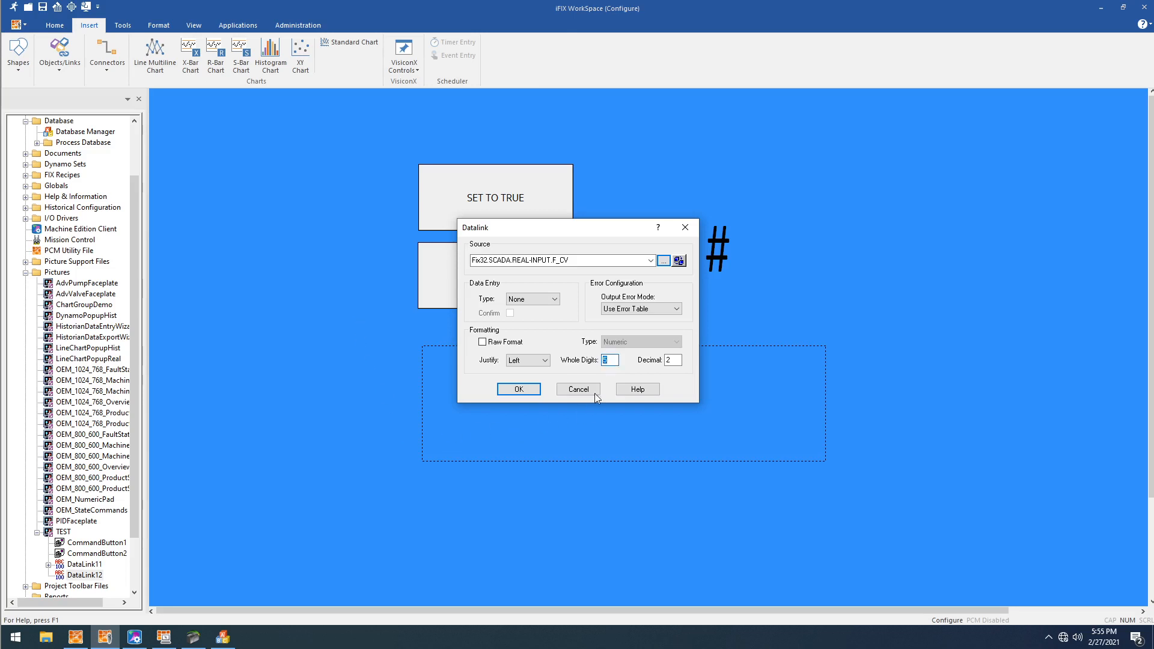
left_click(519, 390)
- Set the new datalink's foreground color to black
right_click(526, 407)
mouse_move(599, 278)
left_click(697, 283)
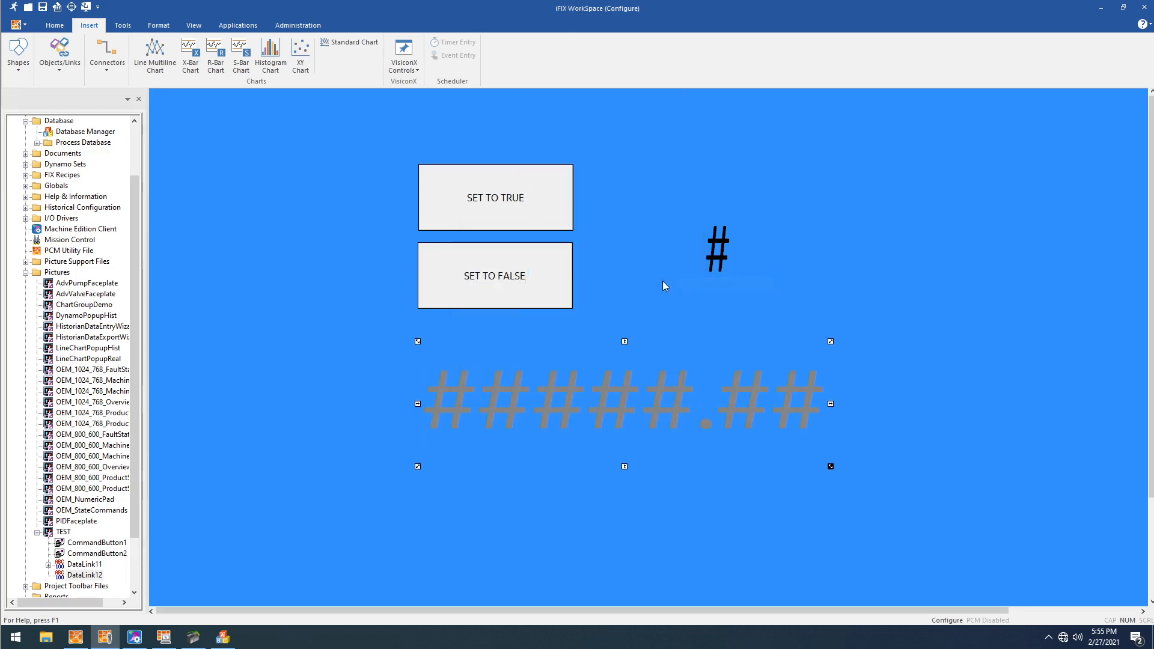
left_click(614, 298)
left_click(525, 402)
- Move the REAL-INPUT datalink left, duplicate it, and place the copy beside it to the right
left_click_drag(516, 410, 312, 405)
key("ctrl+c")
key("ctrl+v")
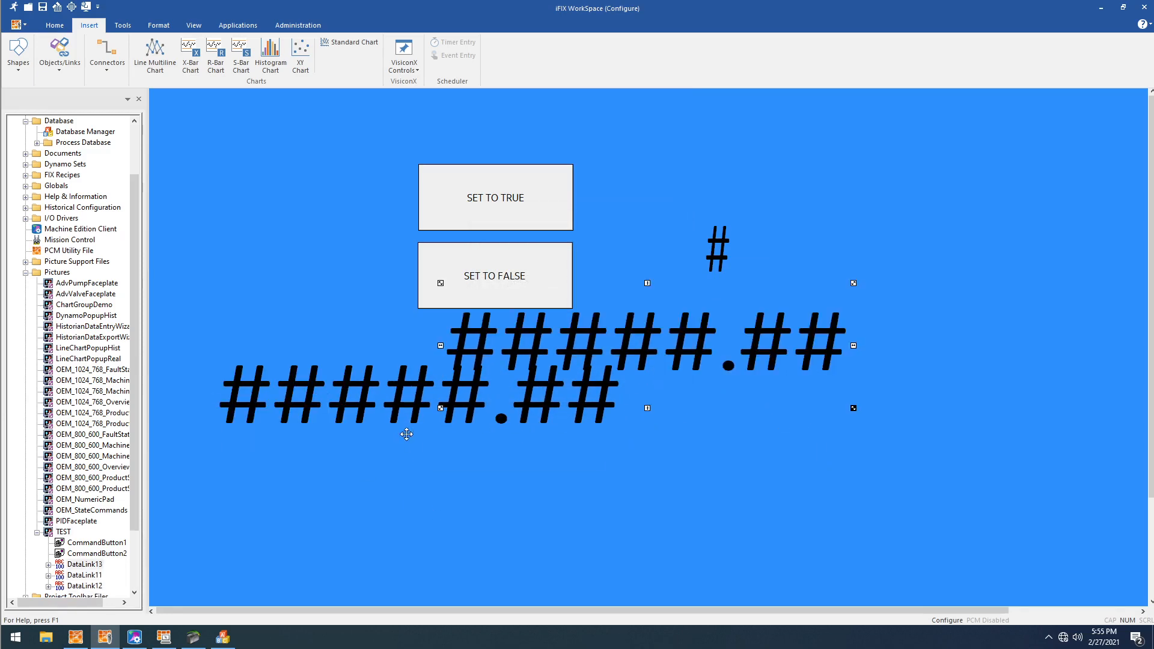
left_click_drag(532, 355, 763, 401)
- Inspect REAL_OUTPUT in Machine Edition's ladder and the matching REAL-OUTPUT block in Database Manager
left_click(134, 637)
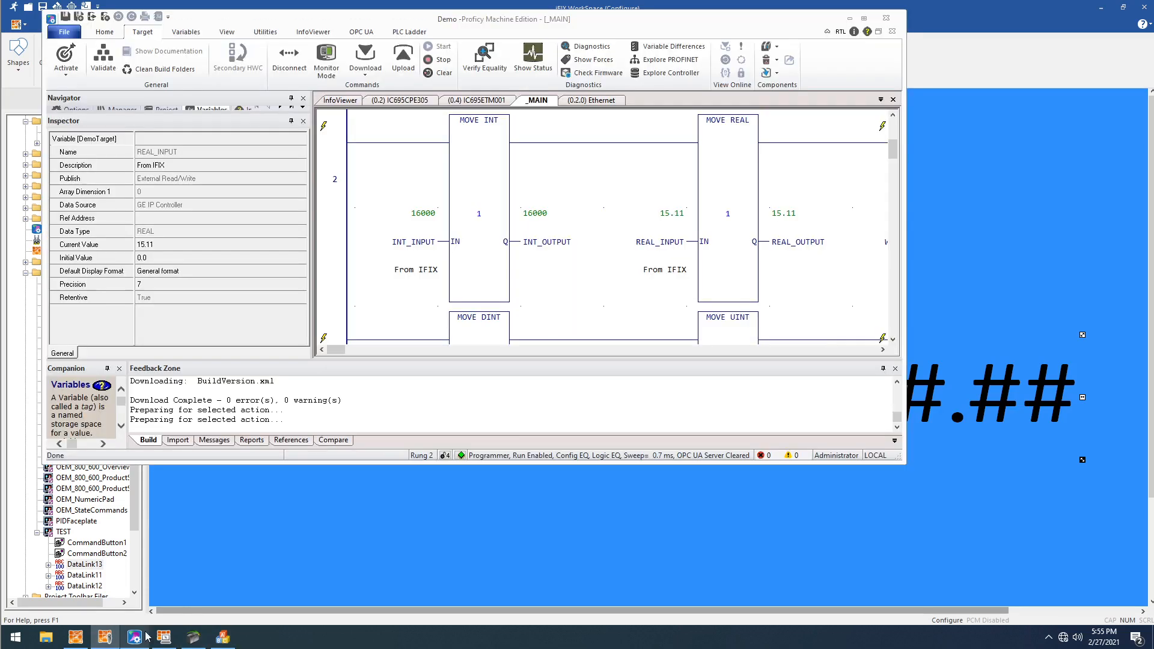
left_click(835, 286)
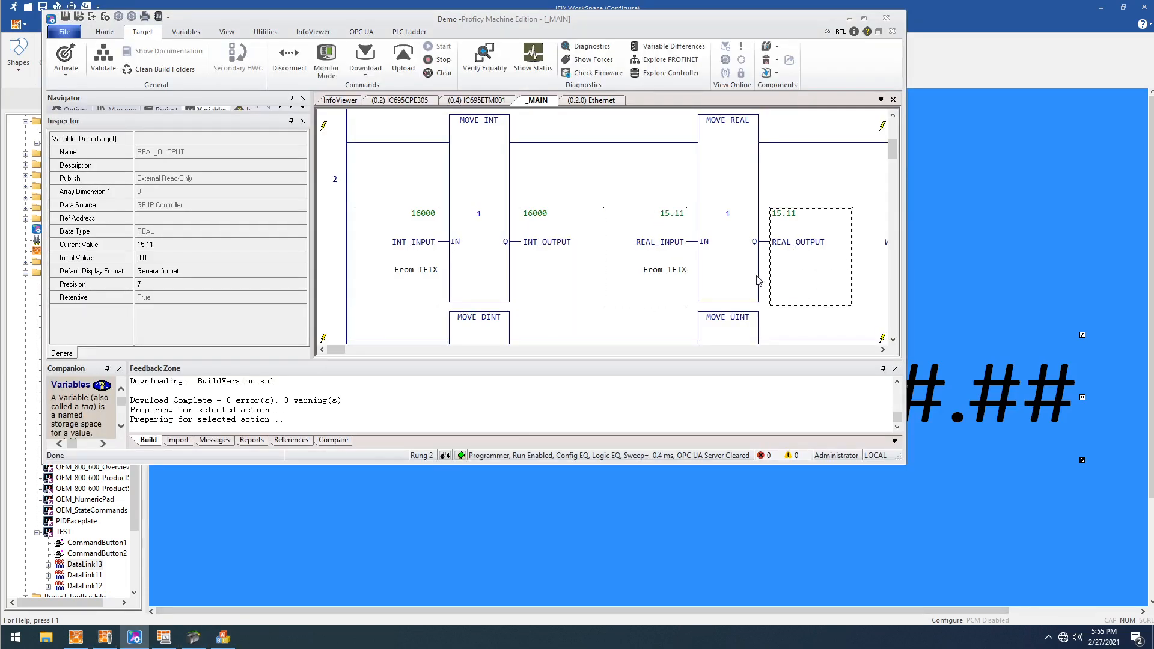
left_click(416, 484)
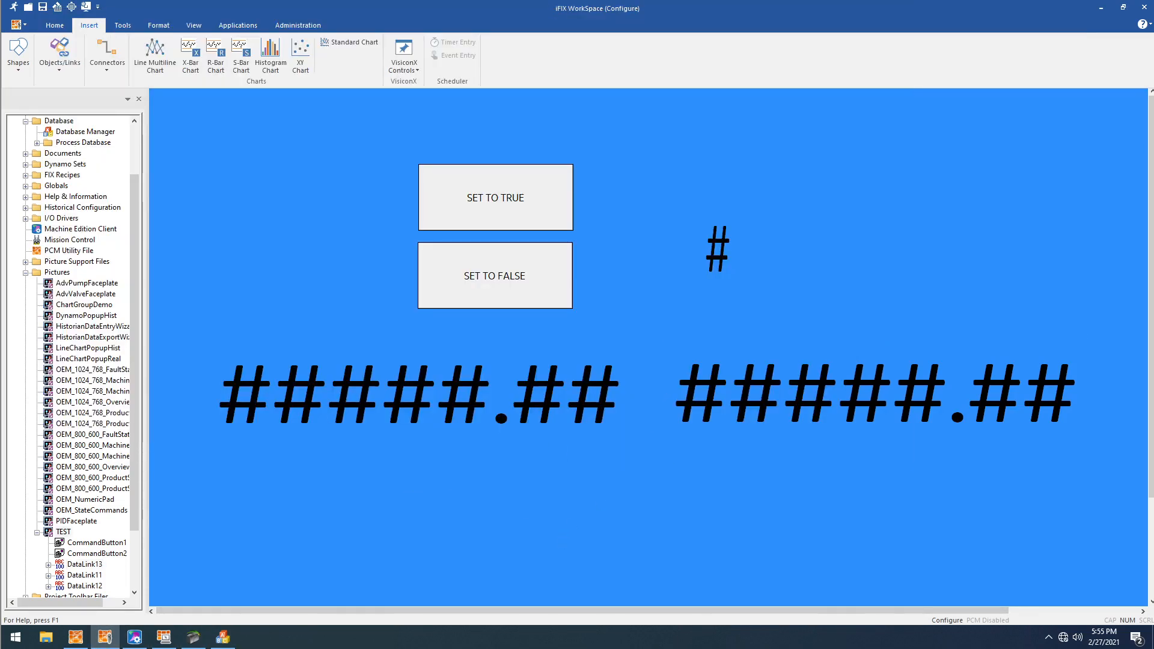
left_click(223, 637)
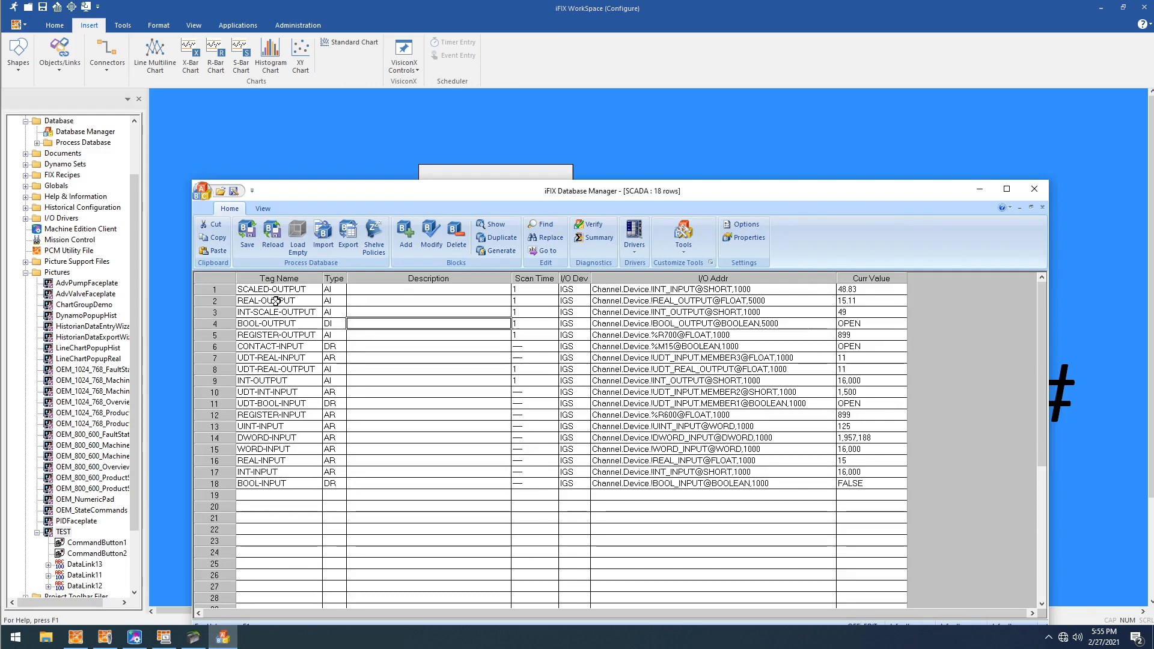
left_click(276, 301)
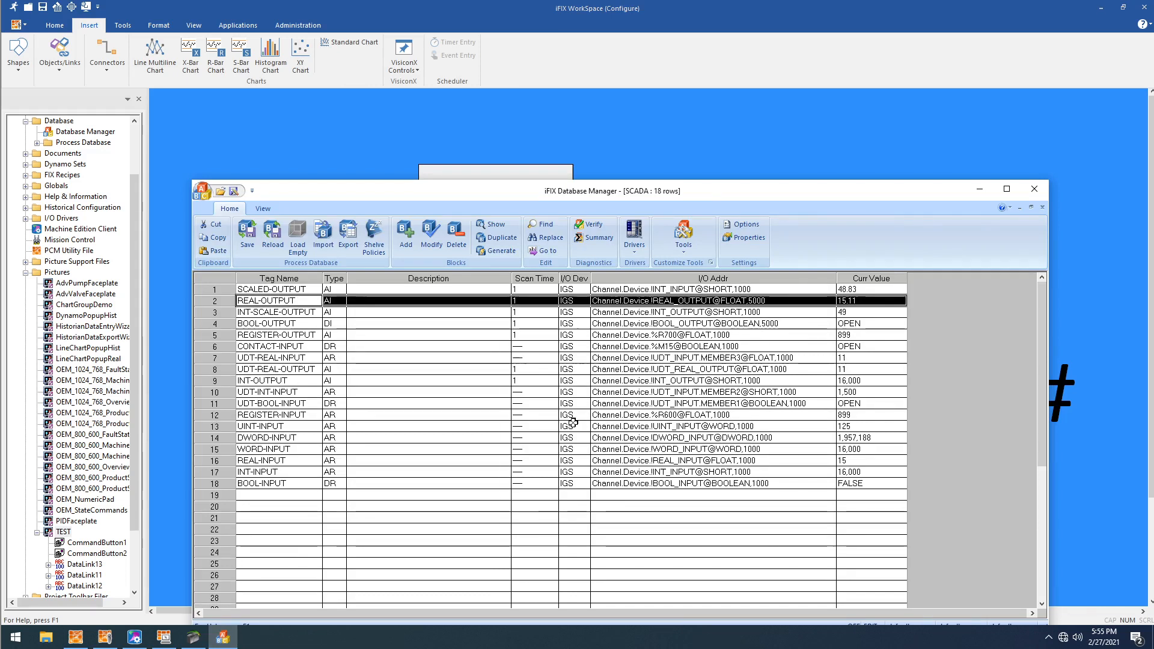
- Back in the picture, set the copied datalink's foreground color to light red, HPColor241
left_click(602, 154)
right_click(834, 380)
mouse_move(890, 246)
left_click(1024, 263)
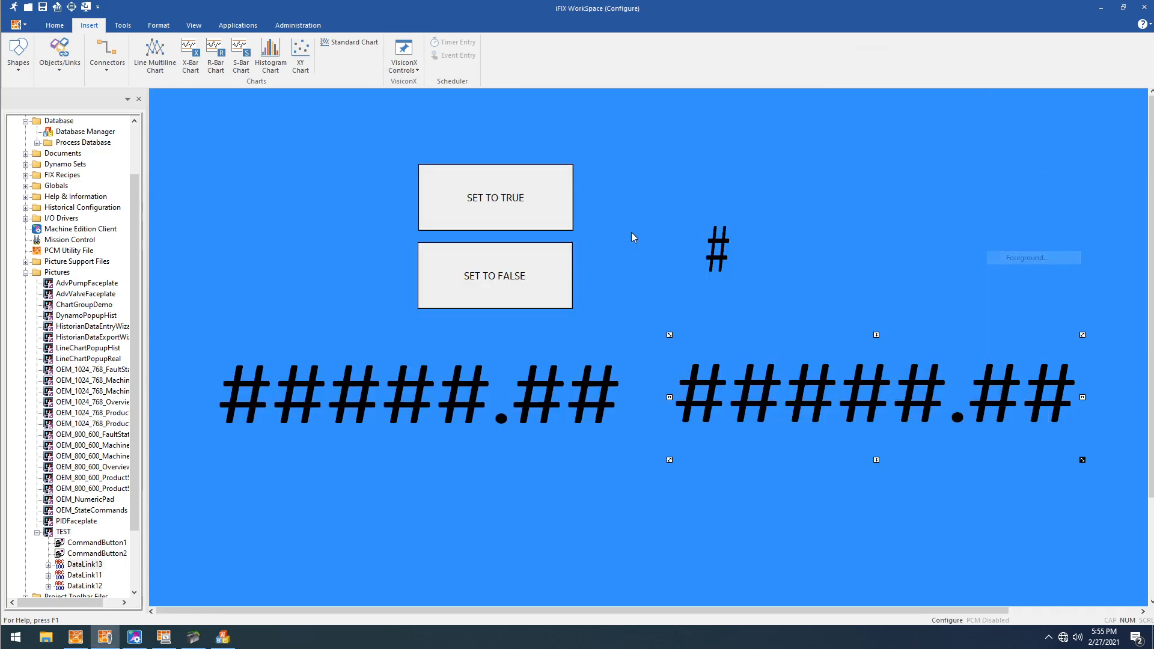
left_click(491, 303)
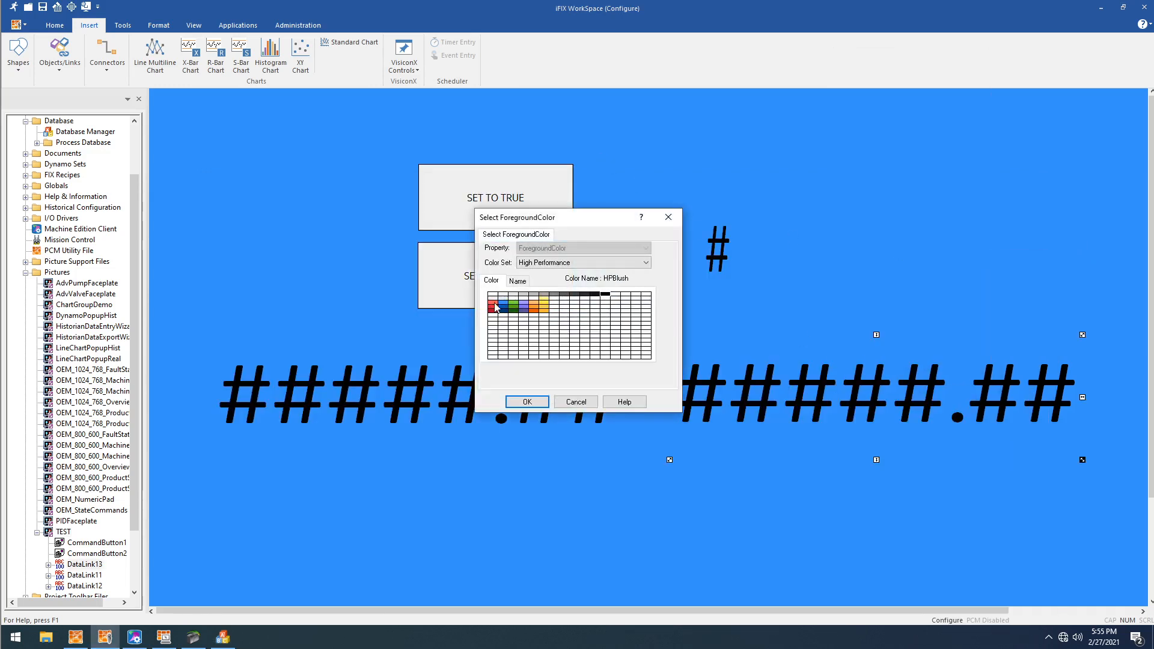
left_click(527, 401)
- Change the red datalink's source to Fix32.SCADA.REAL-OUTPUT.F_CV
double_click(699, 356)
left_click(537, 261)
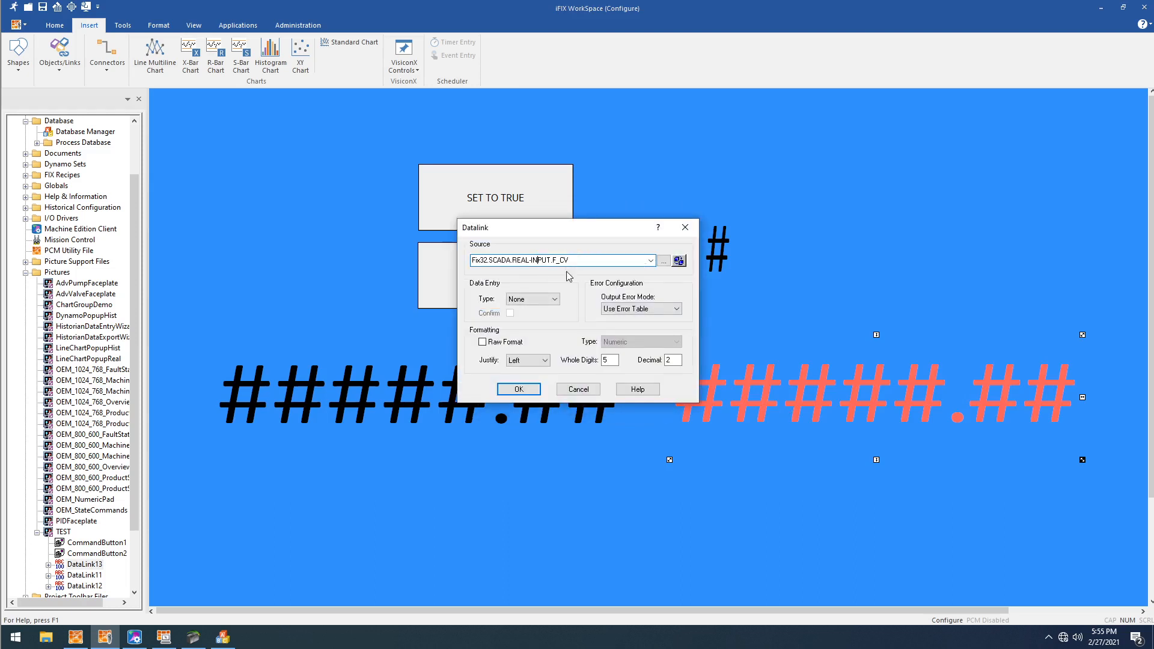
key("BackSpace")
key("BackSpace")
type("OUT")
left_click(612, 361)
left_click(519, 389)
- Set the black REAL-INPUT datalink's data entry type to In-Place
double_click(527, 387)
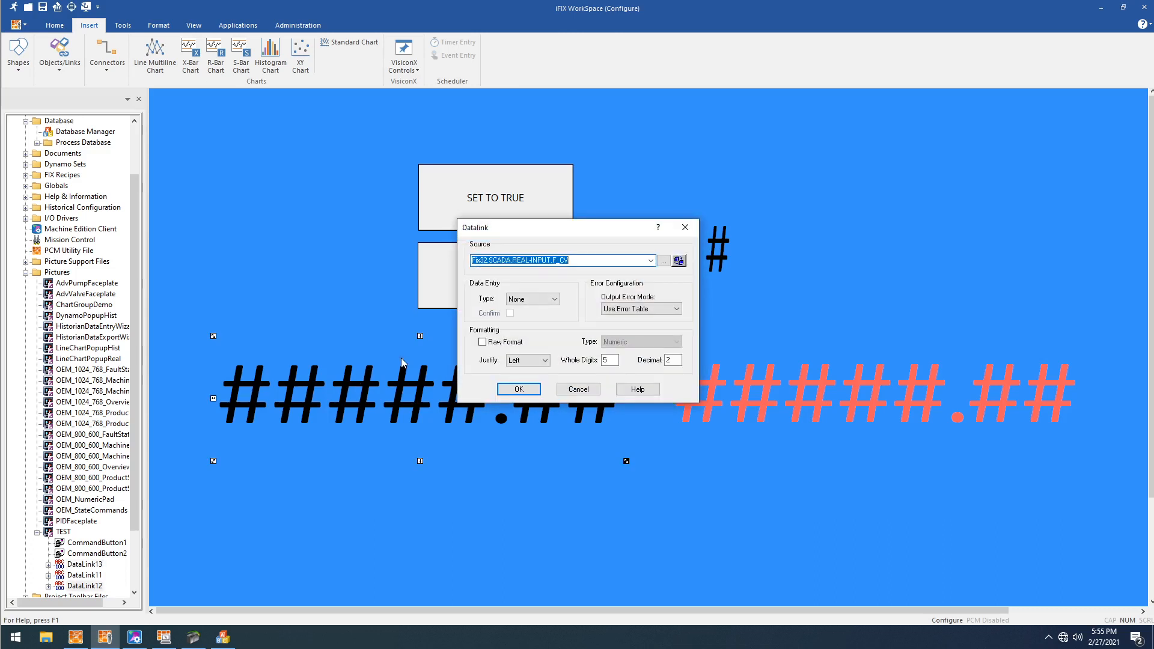
left_click_drag(514, 228, 601, 232)
left_click(641, 303)
left_click(613, 320)
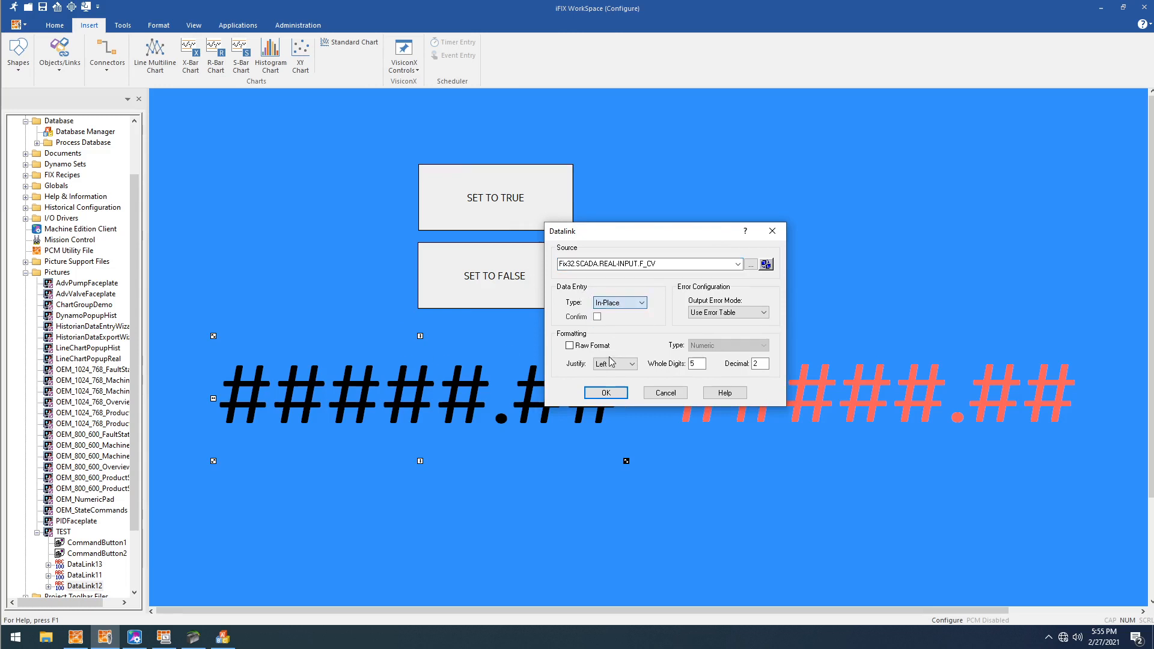
left_click(605, 394)
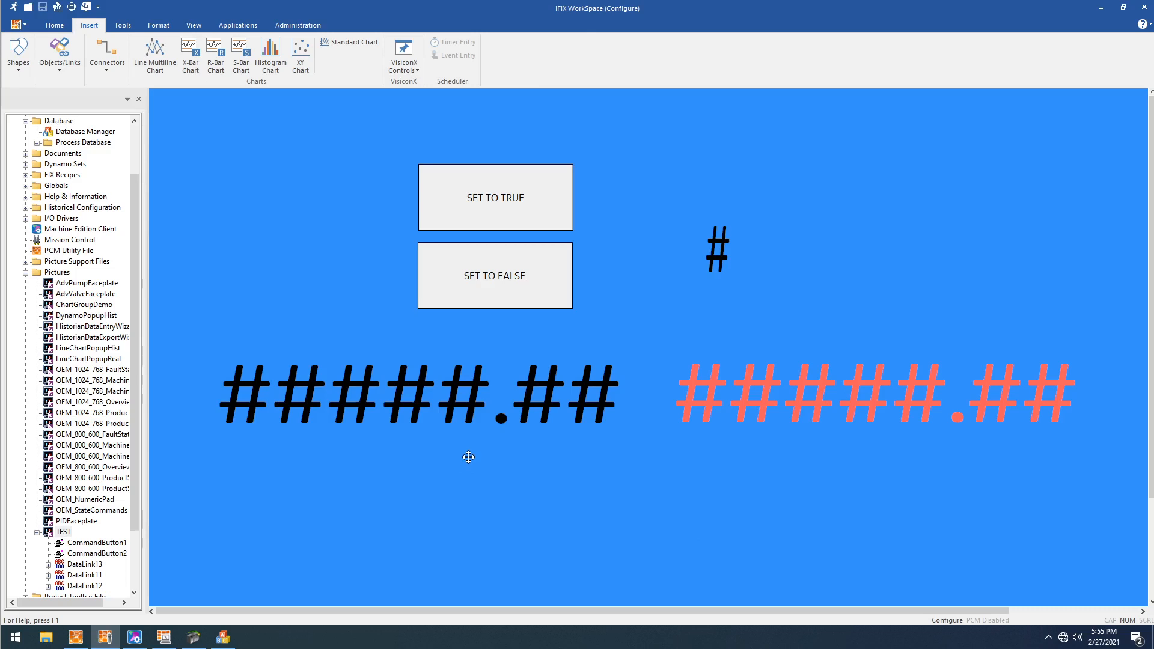
- Run the picture and enter 56.44 in the REAL-INPUT datalink
key("ctrl+w")
left_click(268, 305)
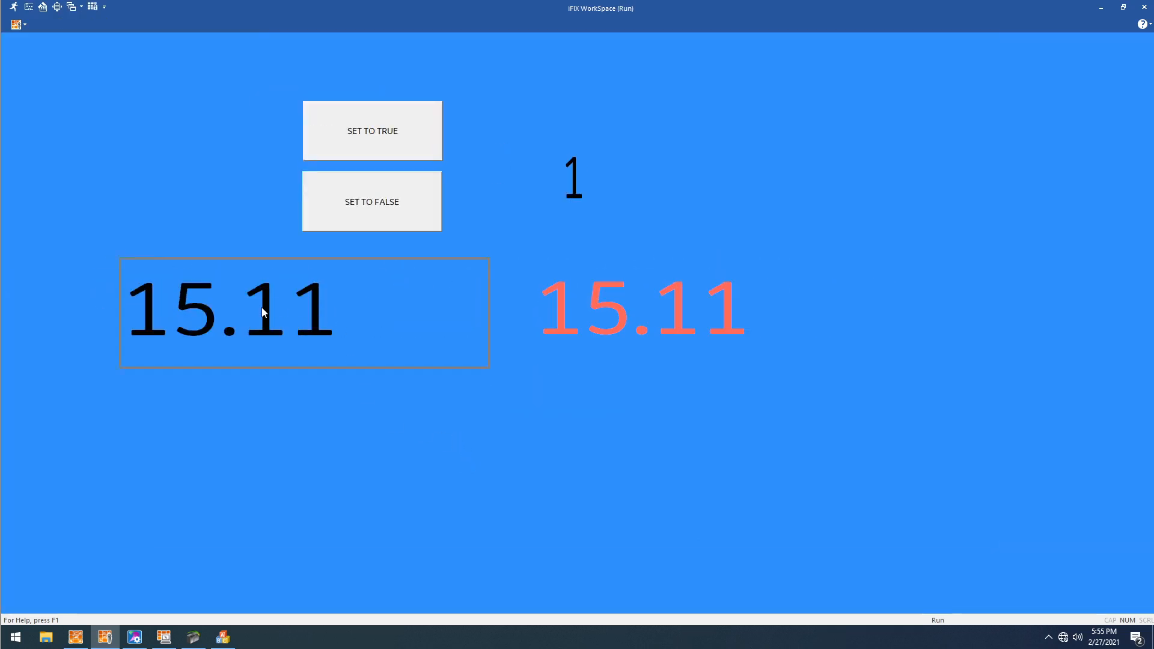
left_click(274, 327)
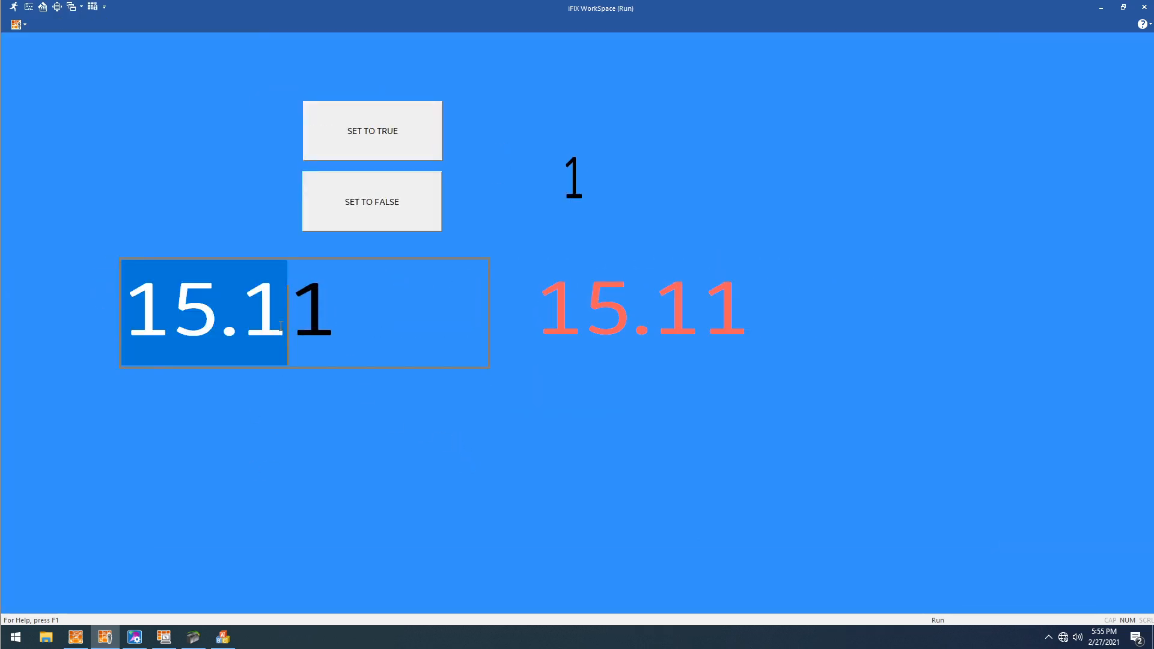
key("Delete")
key("Delete")
type("56.44")
key("Return")
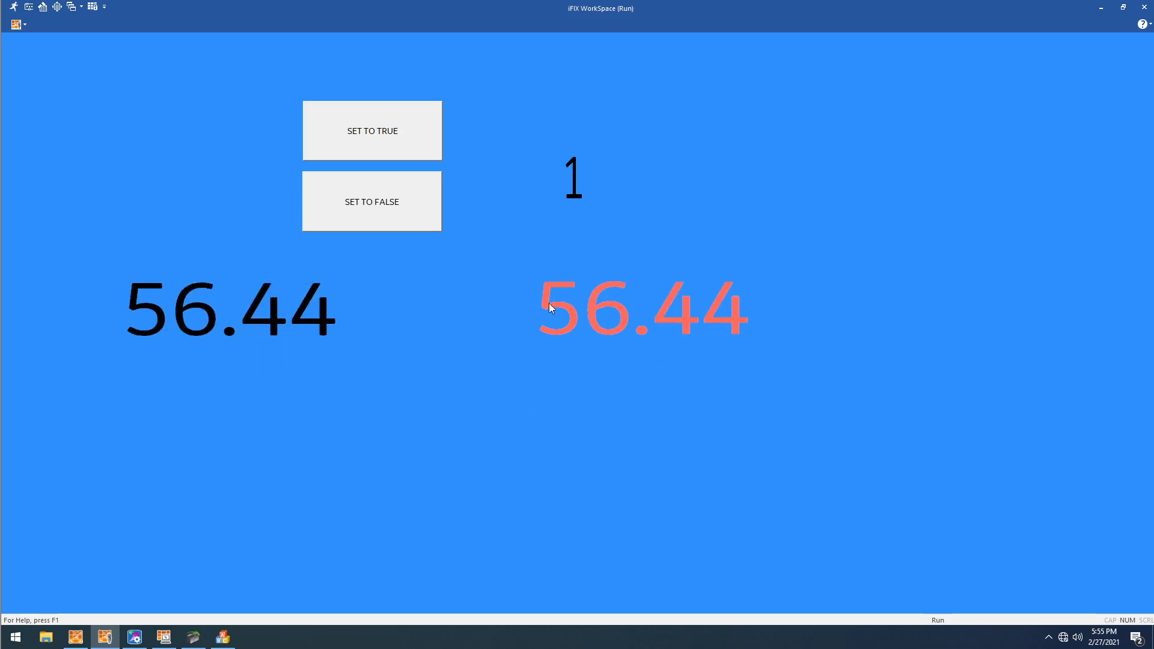
- Enter 70000 in the REAL-INPUT datalink and return the picture to configure mode
left_click_drag(168, 310, 250, 436)
key("Delete")
key("Delete")
key("Delete")
key("Delete")
key("Delete")
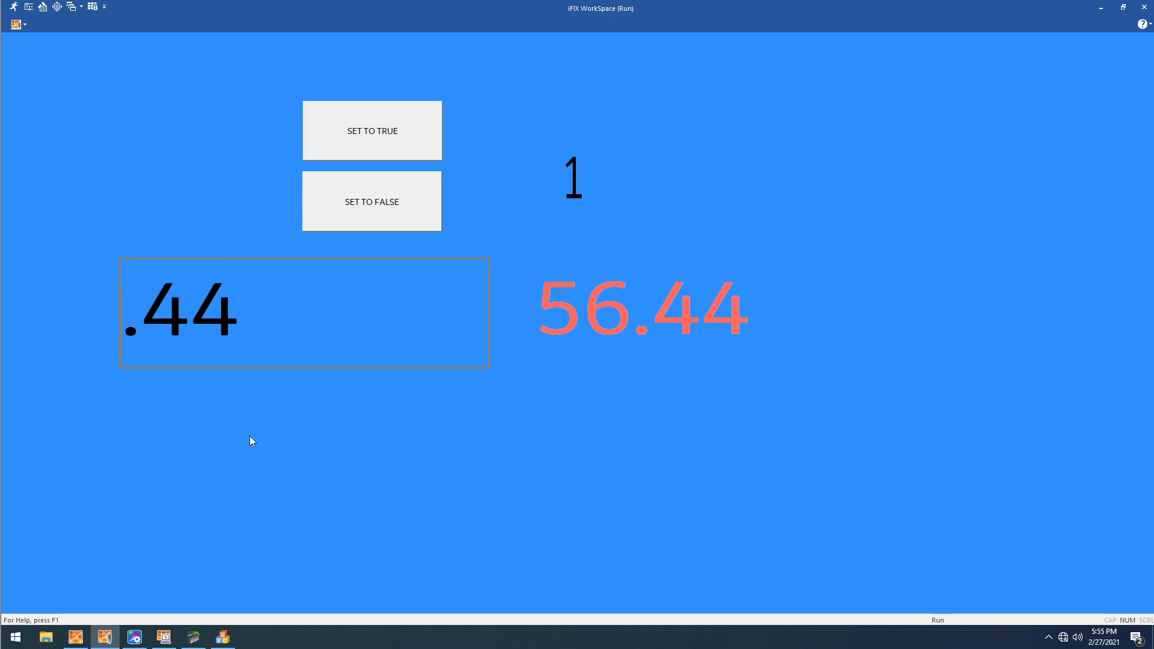
type("700")
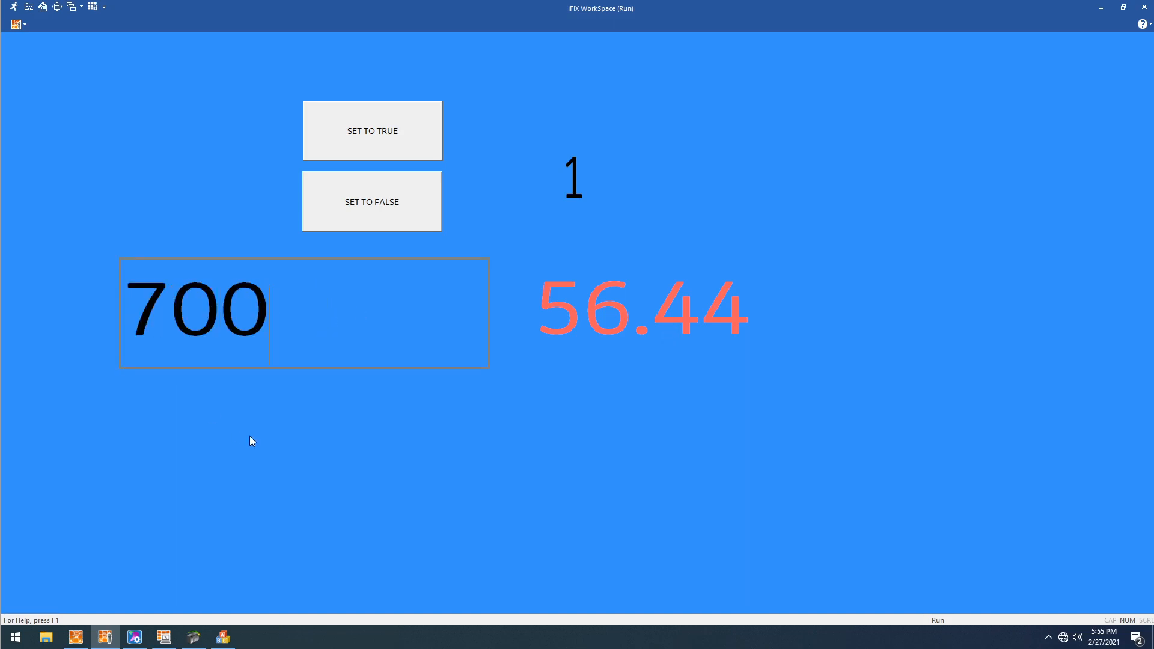
key("Return")
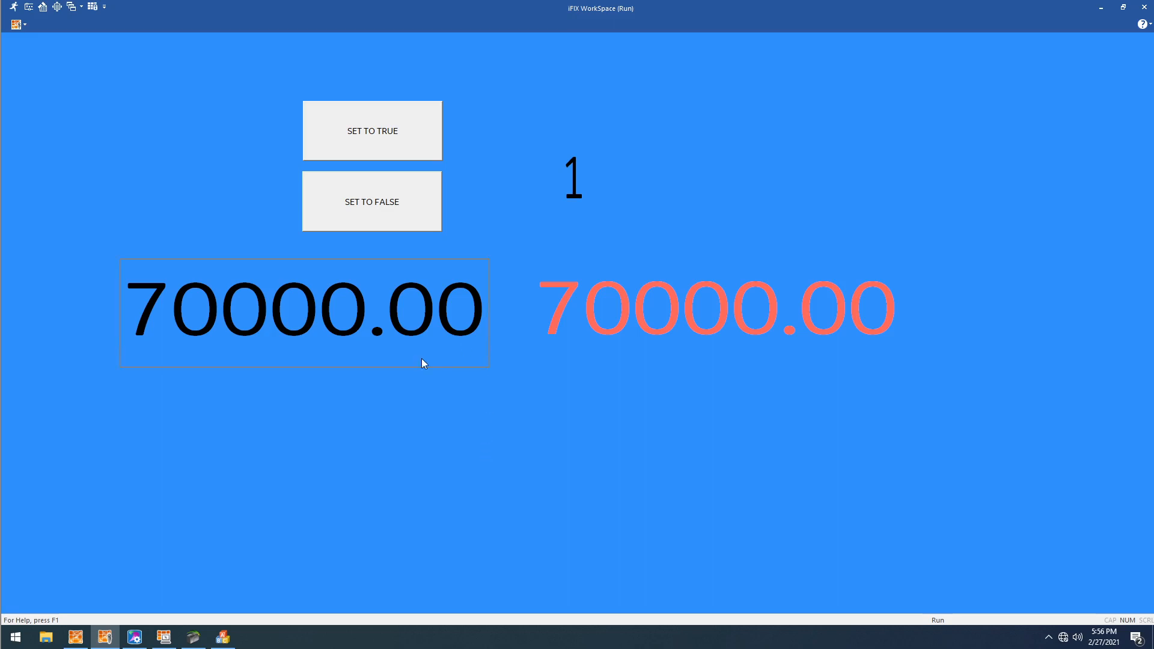
key("ctrl+w")
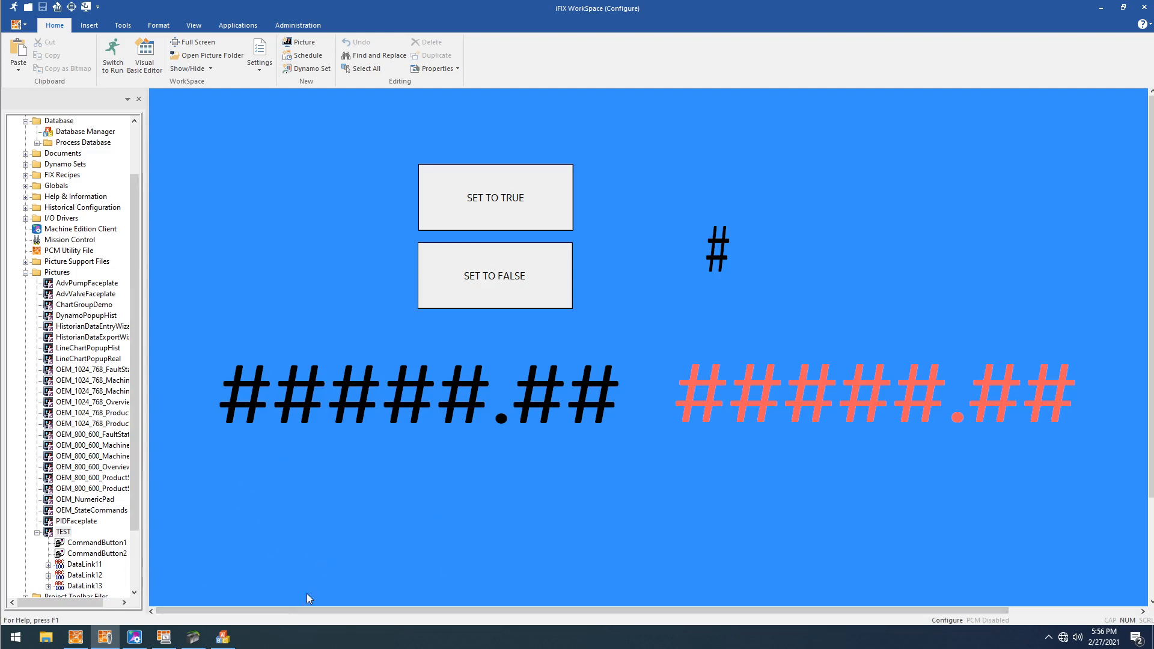
- Switch to Database Manager and examine the REGISTER-OUTPUT block in the tag list
left_click_drag(273, 610, 230, 610)
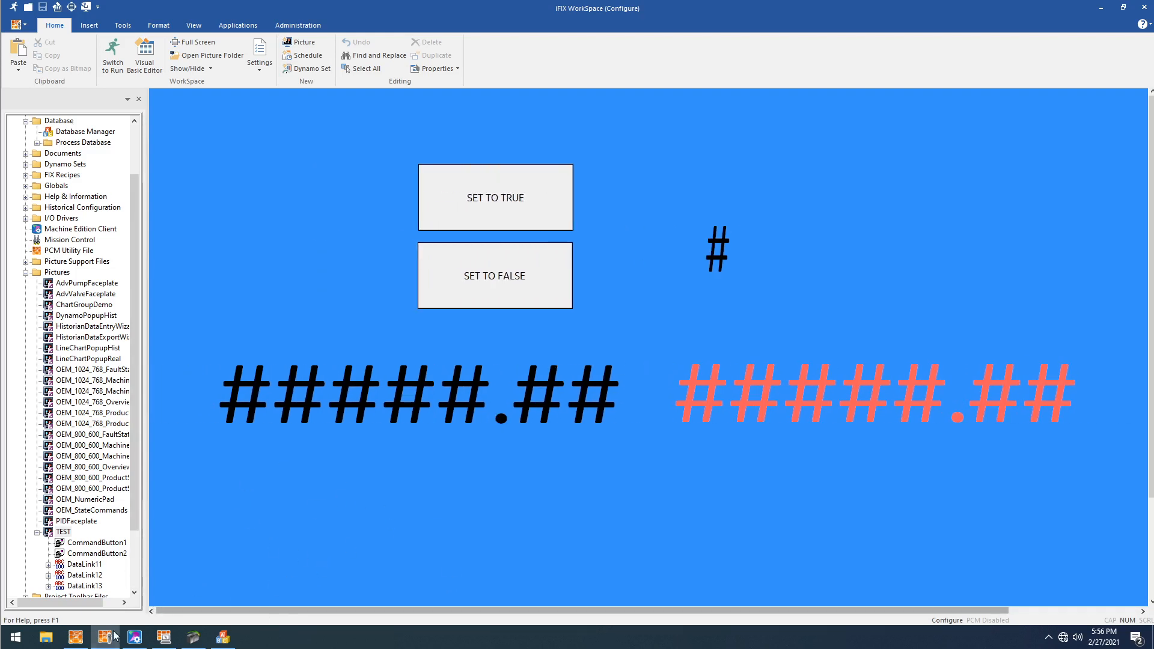
mouse_move(107, 641)
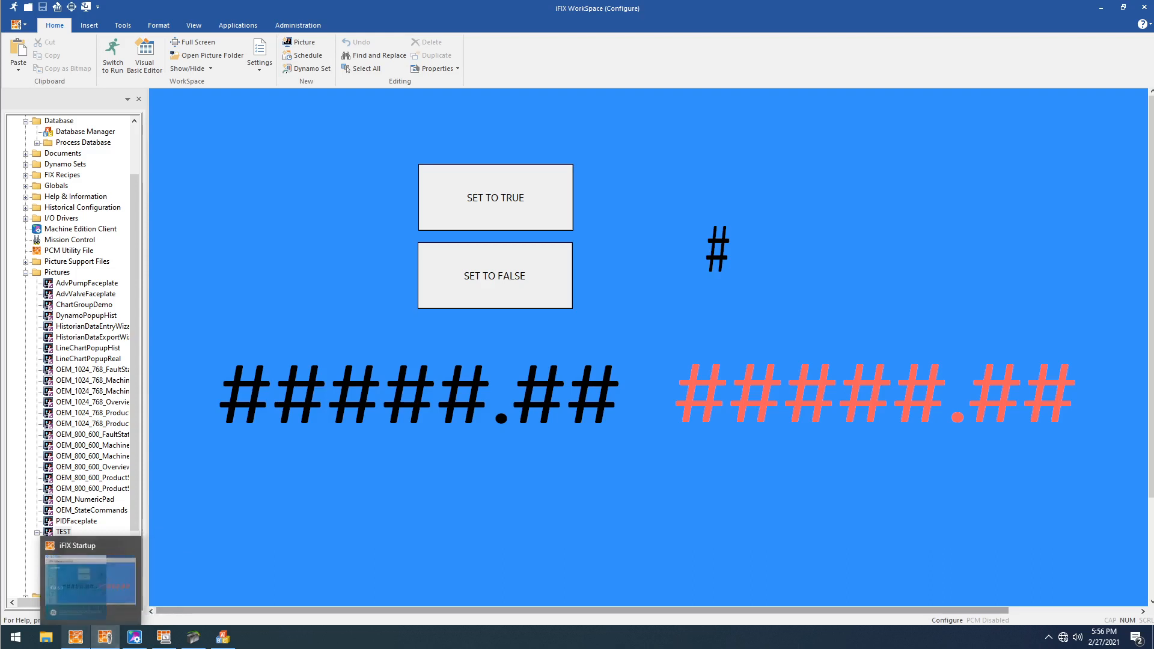
left_click(223, 639)
left_click(307, 334)
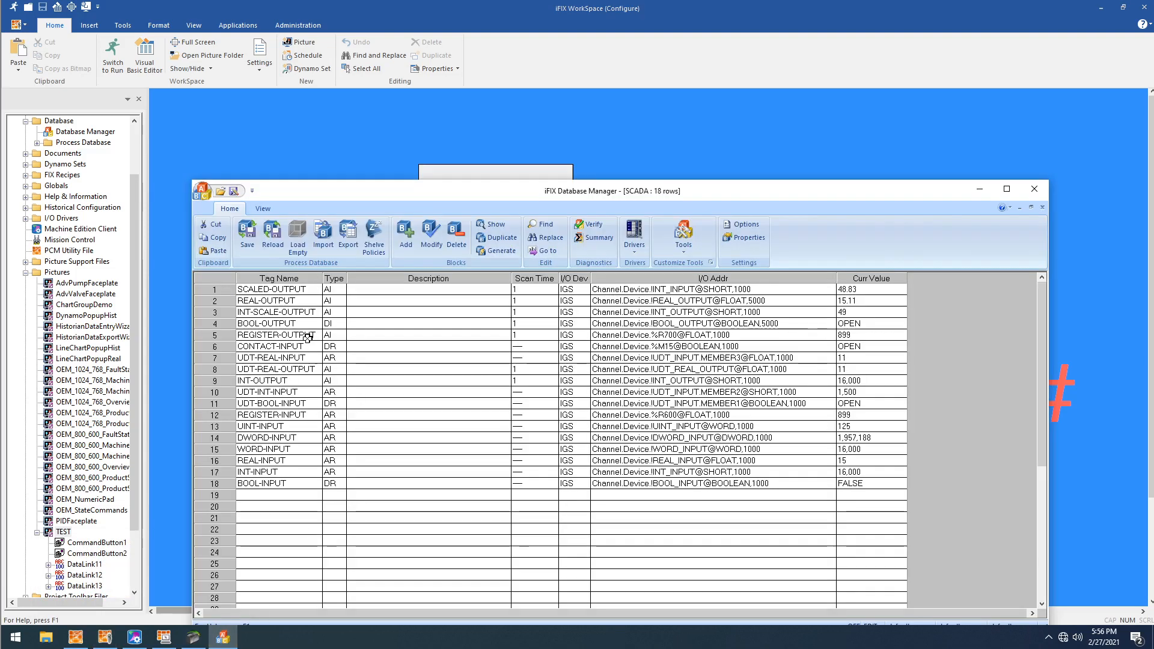